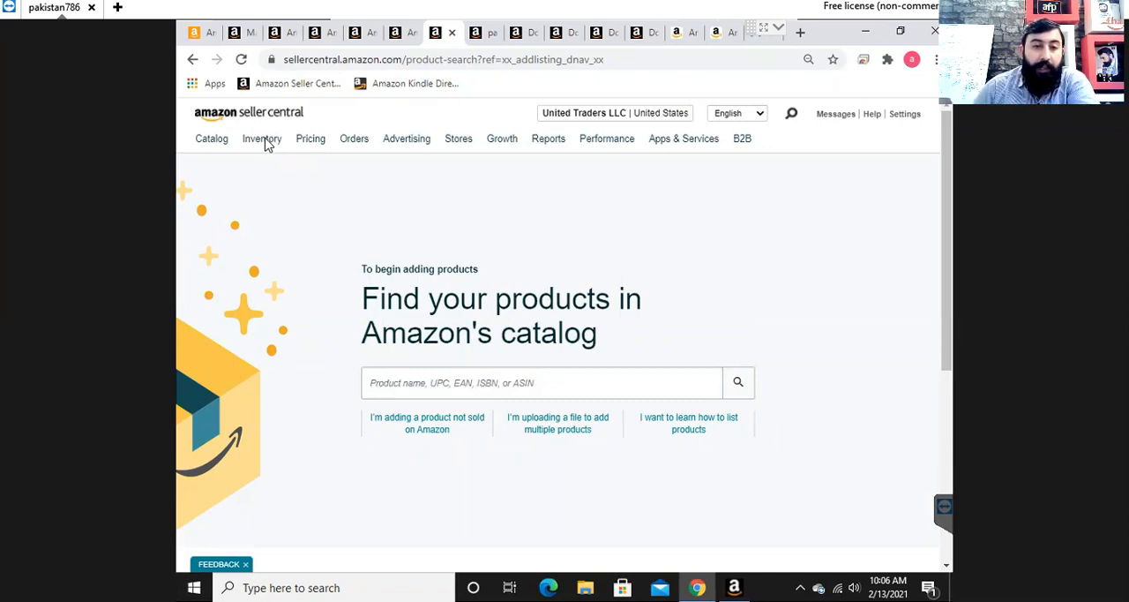
- Start adding a new product to the inventory as one not yet sold on Amazon
left_click(267, 144)
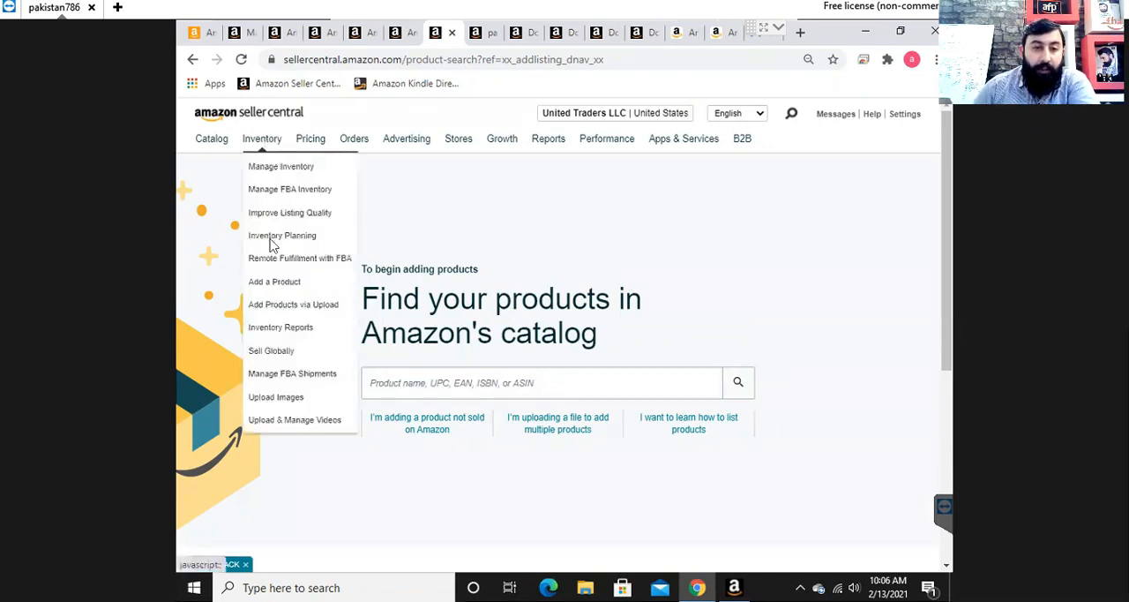
left_click(287, 291)
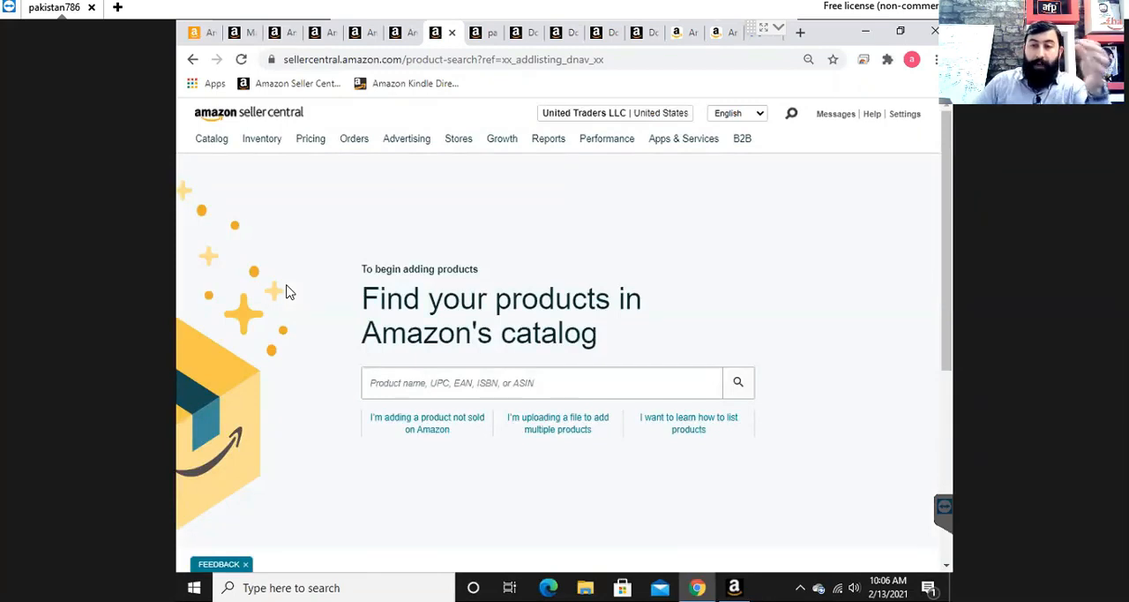
left_click(413, 422)
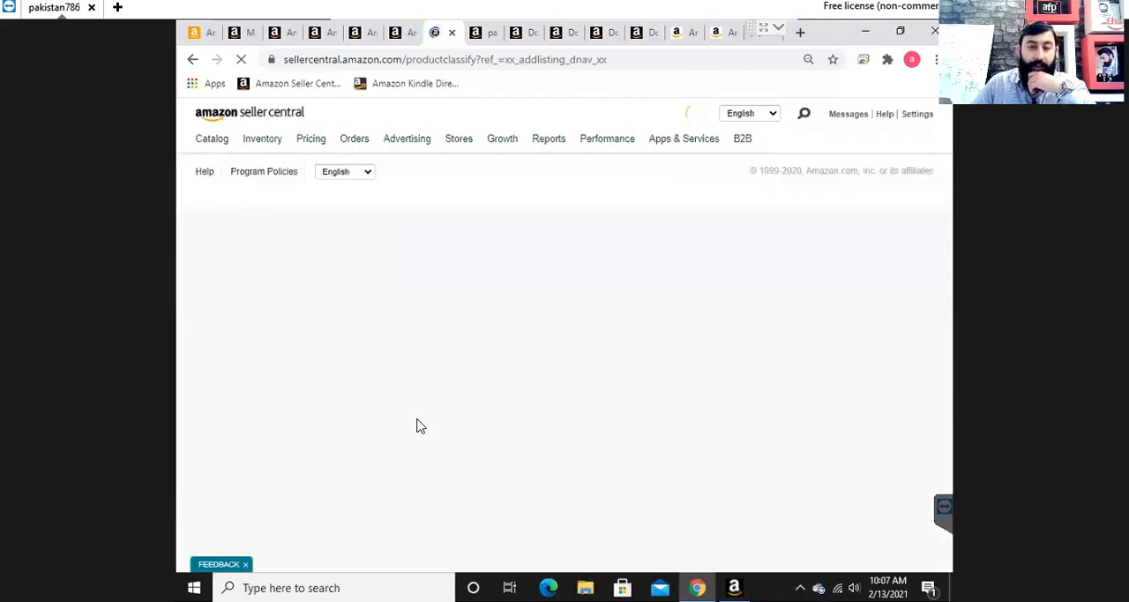
- Search the product categories for "face mask"
scroll(812, 307, "down", 2)
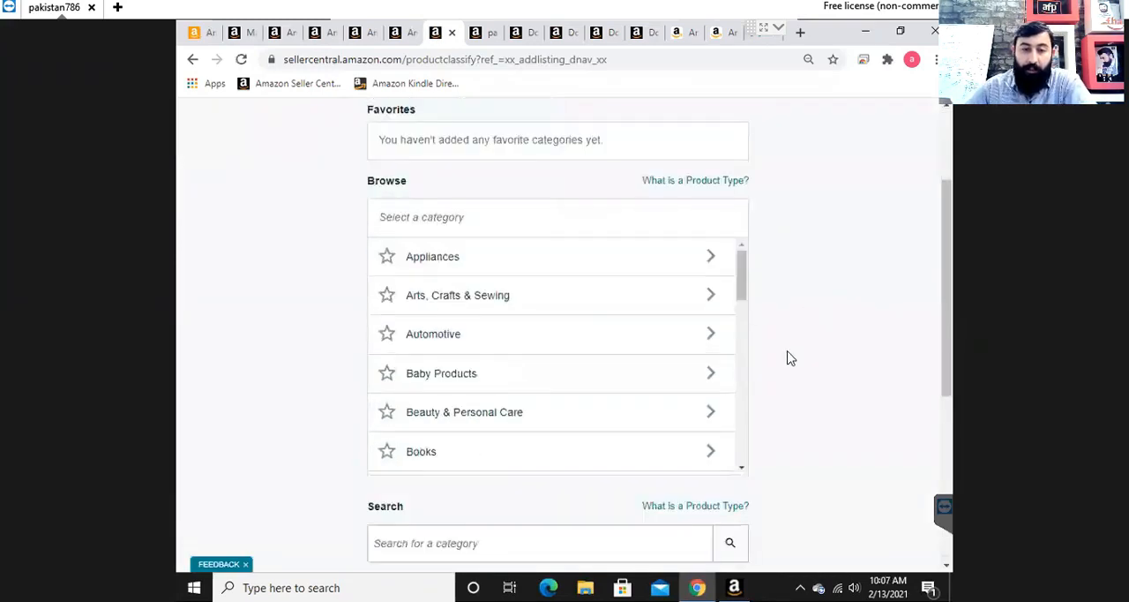
left_click_drag(744, 290, 746, 253)
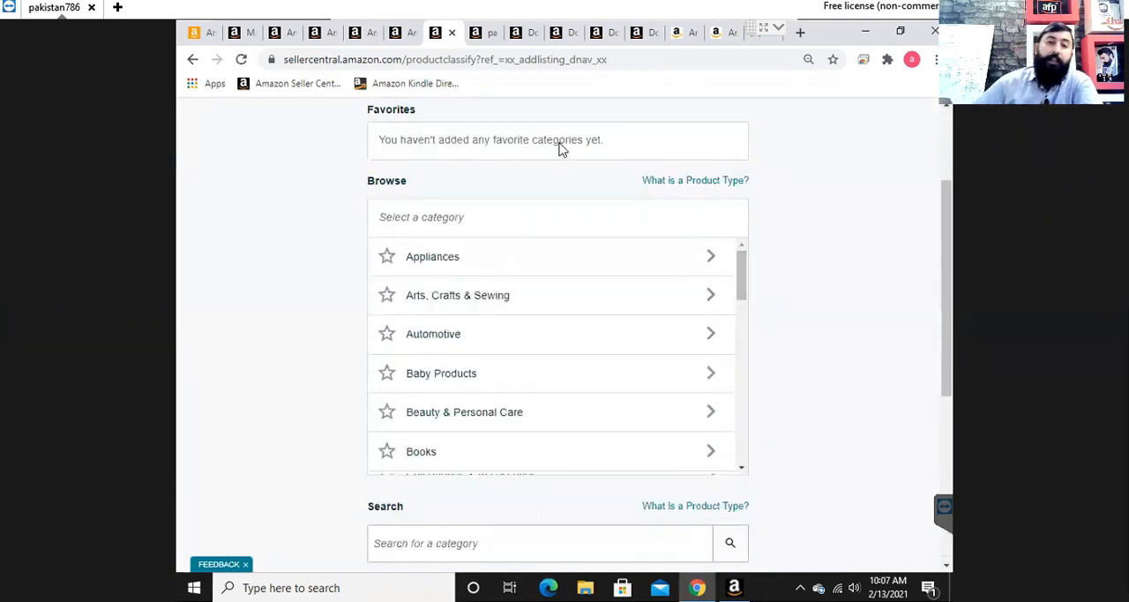
scroll(872, 329, "down", 2)
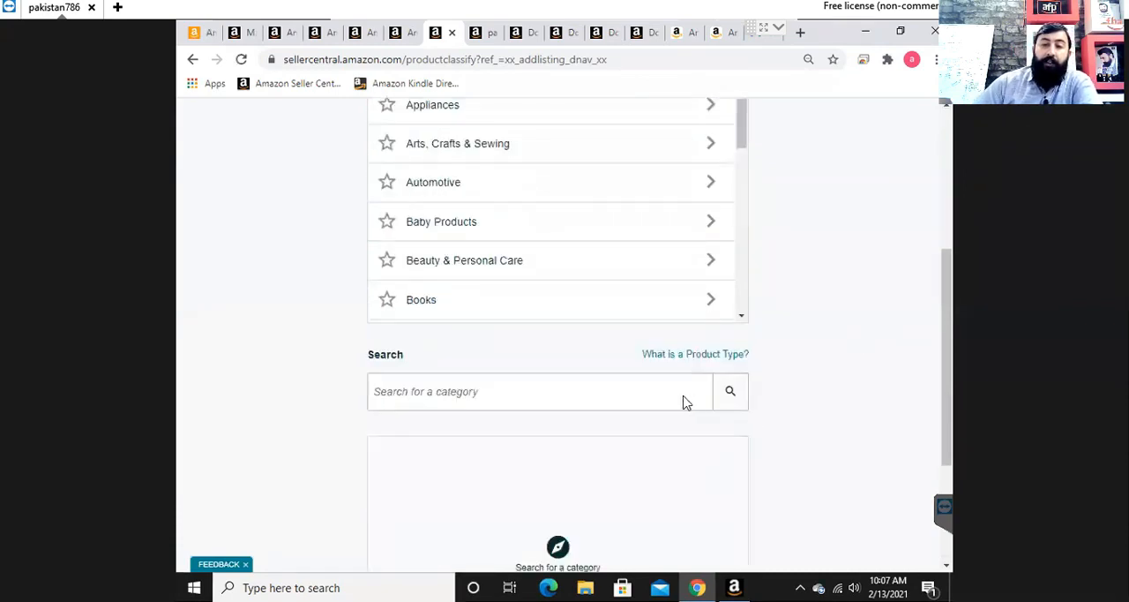
left_click(576, 396)
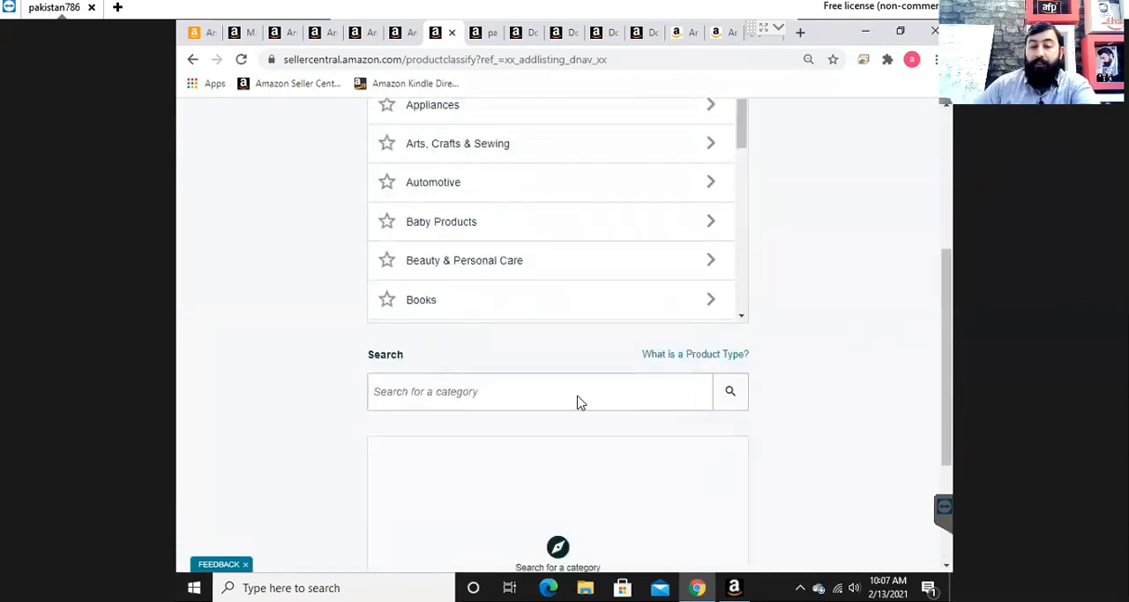
type("face")
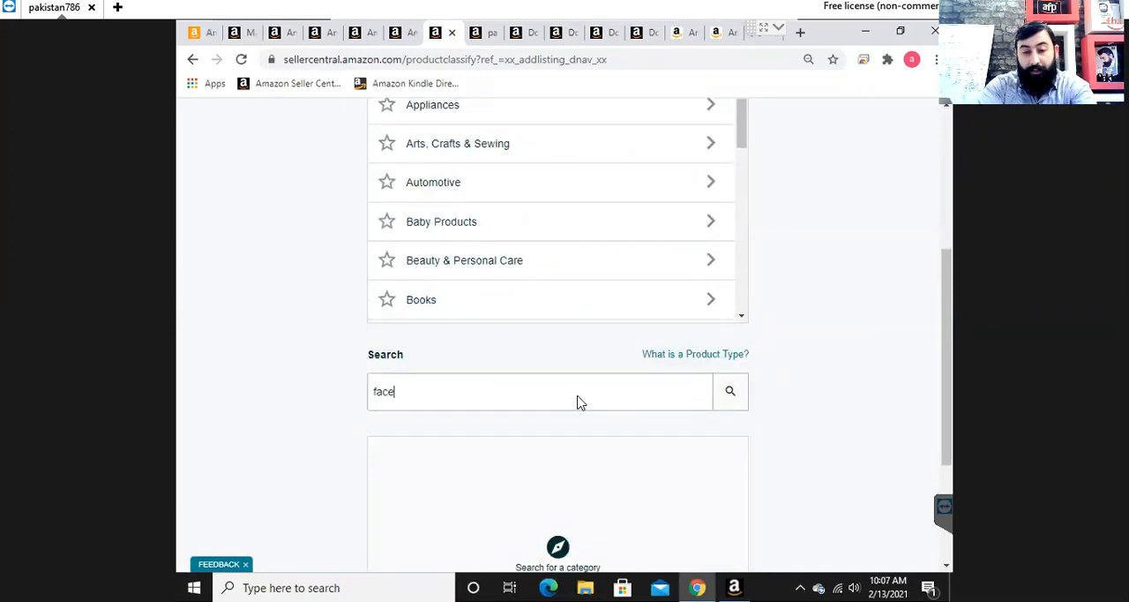
type(" maks")
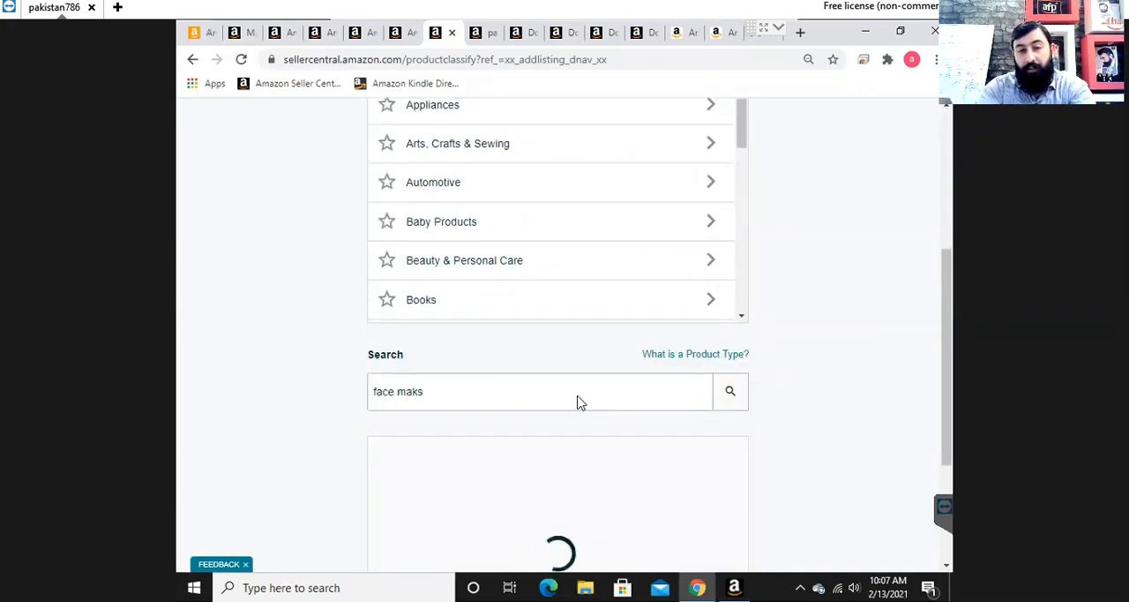
key("BackSpace")
key("BackSpace")
key("BackSpace")
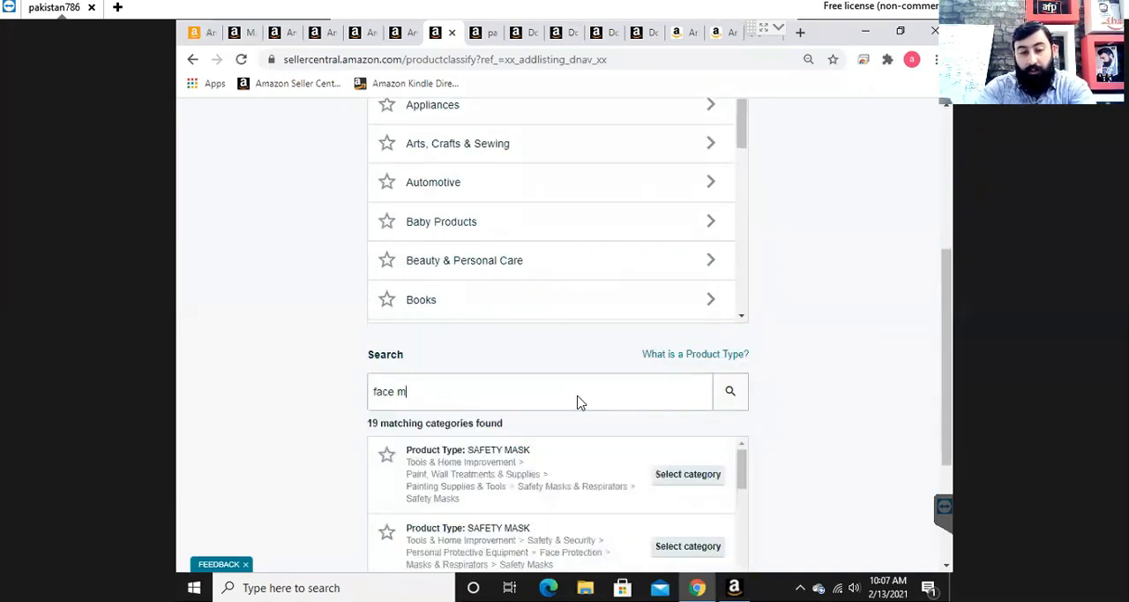
type("ask")
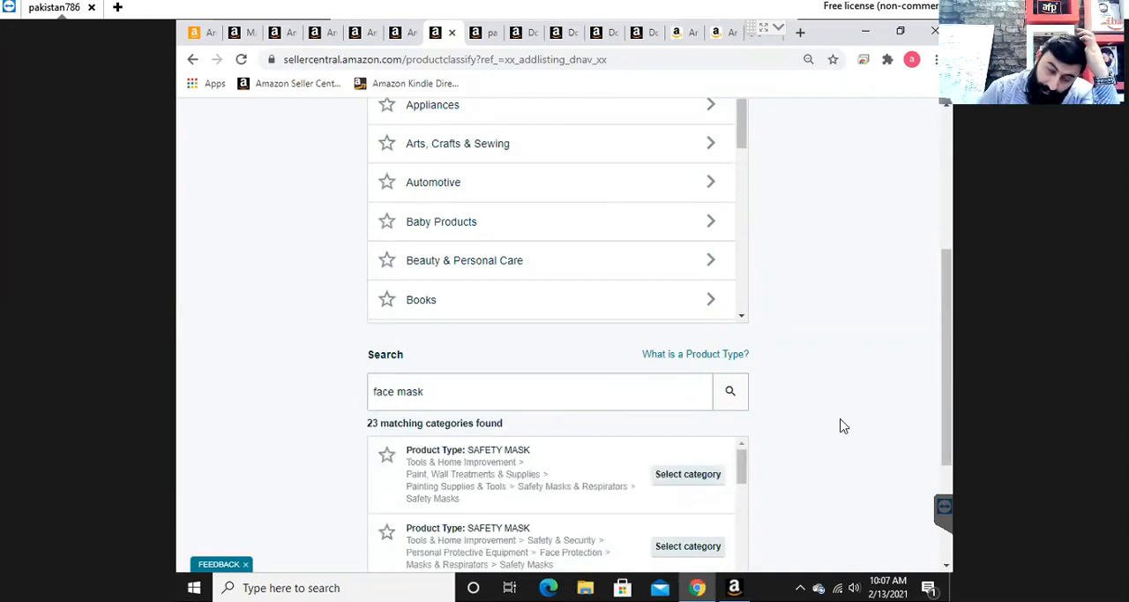
- Refine the category search to "disposable face mask" and select the Safety Masks category under Safety & Security > Personal Protective Equipment > Face Protection > Masks & Respirators
scroll(843, 426, "down", 2)
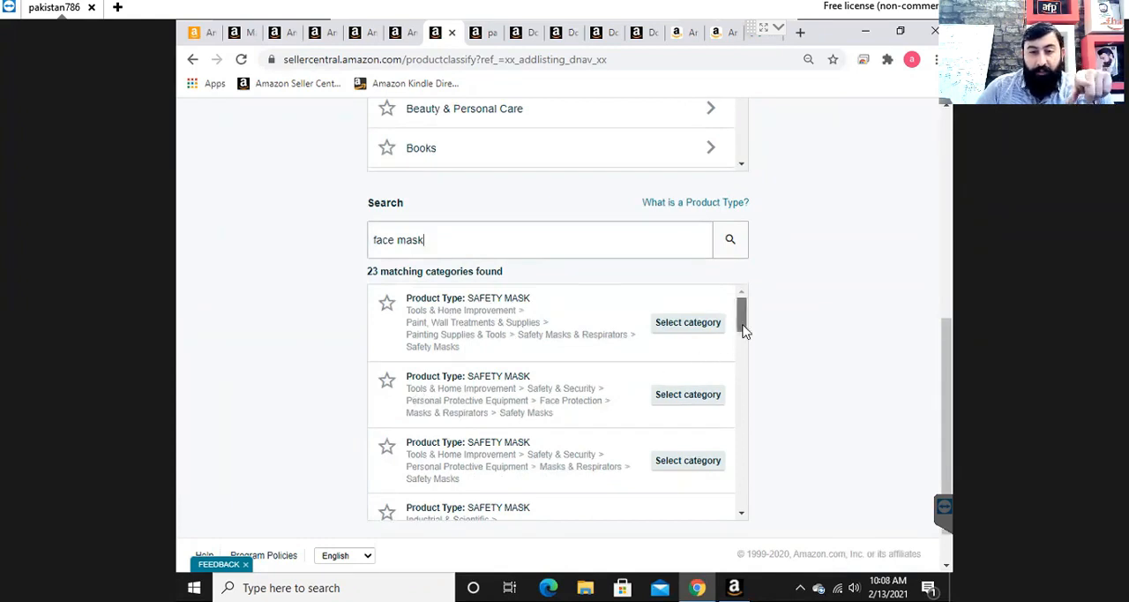
left_click_drag(743, 330, 739, 381)
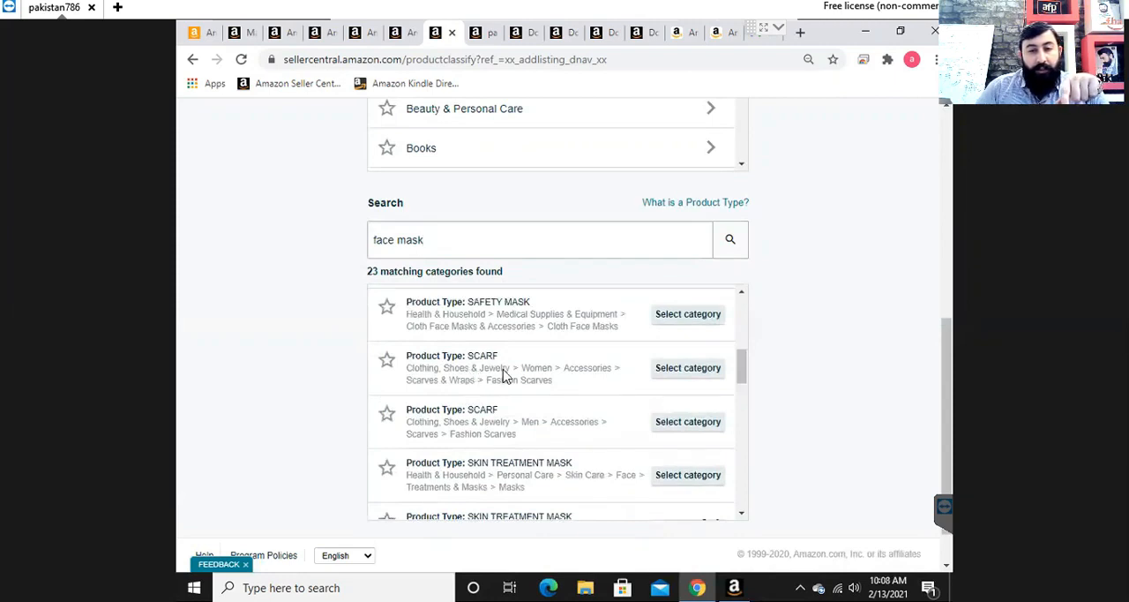
left_click_drag(741, 371, 741, 391)
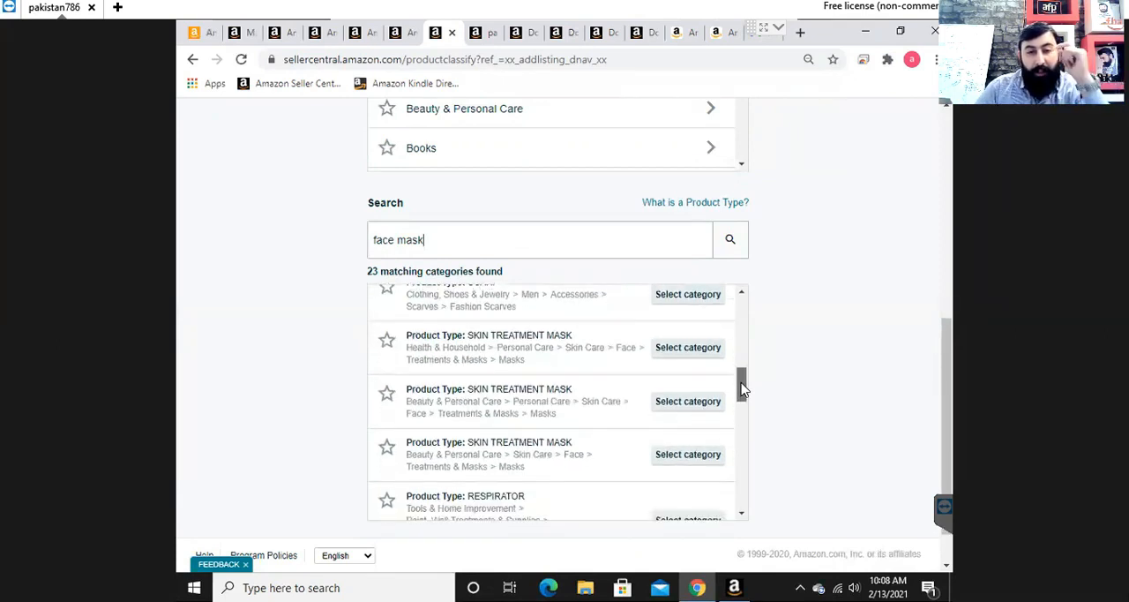
left_click_drag(741, 389, 741, 364)
left_click(375, 249)
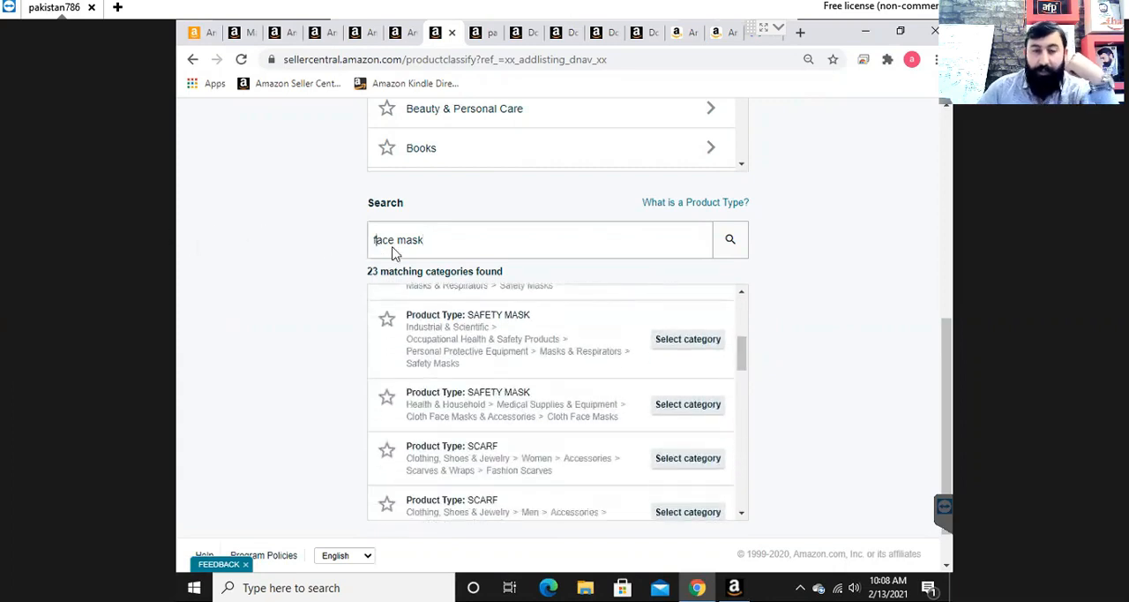
type("disposable")
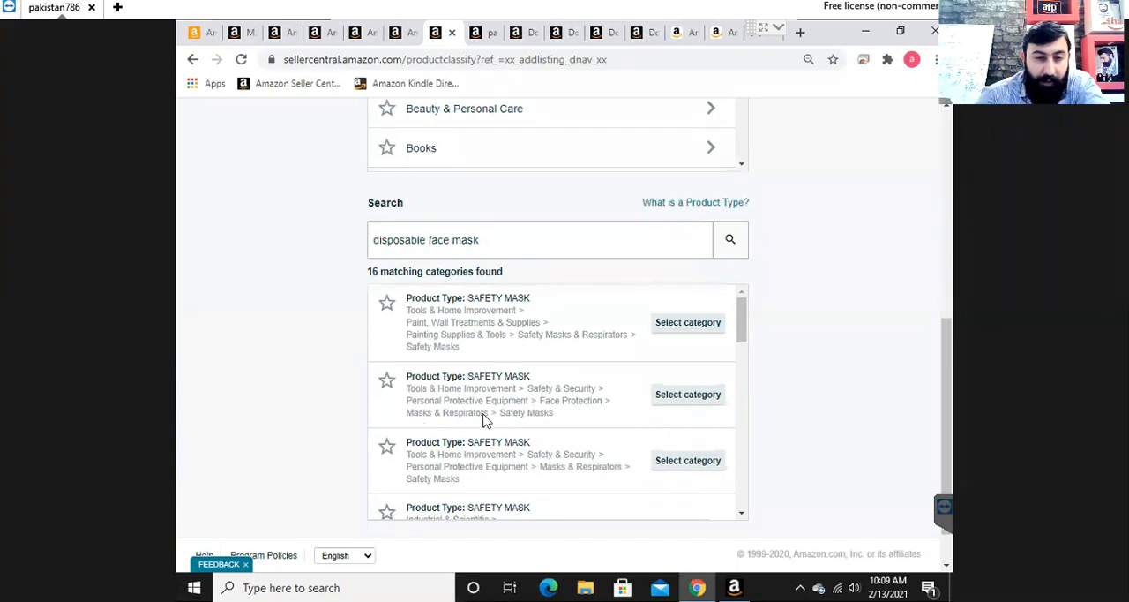
left_click(719, 398)
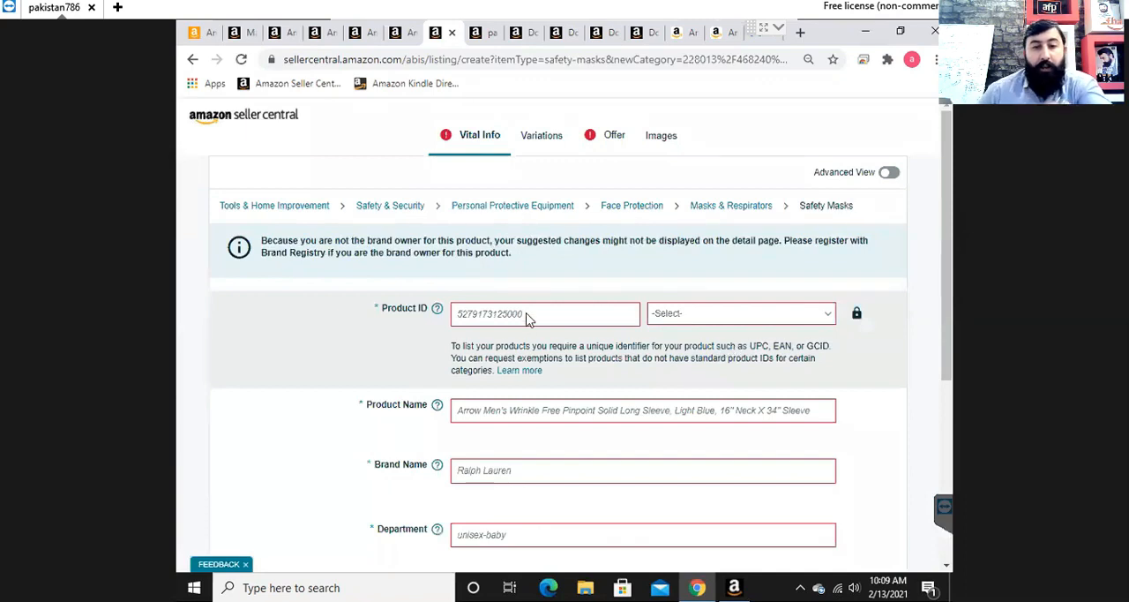
left_click(528, 319)
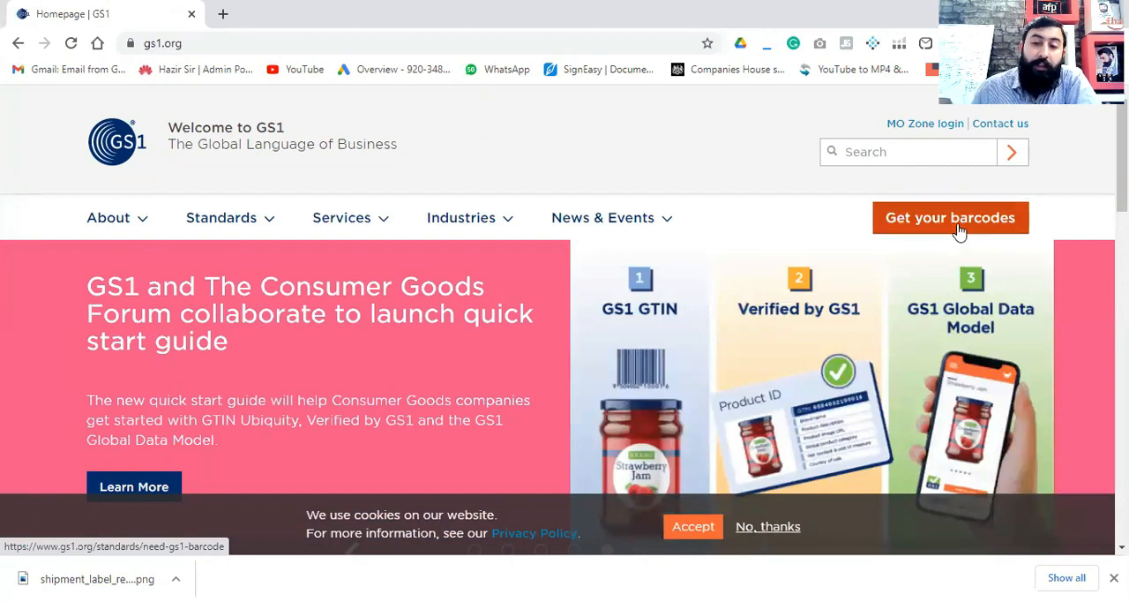
- On the GS1 website, go through the barcode request pages to the page for getting a barcode in Pakistan
left_click(959, 227)
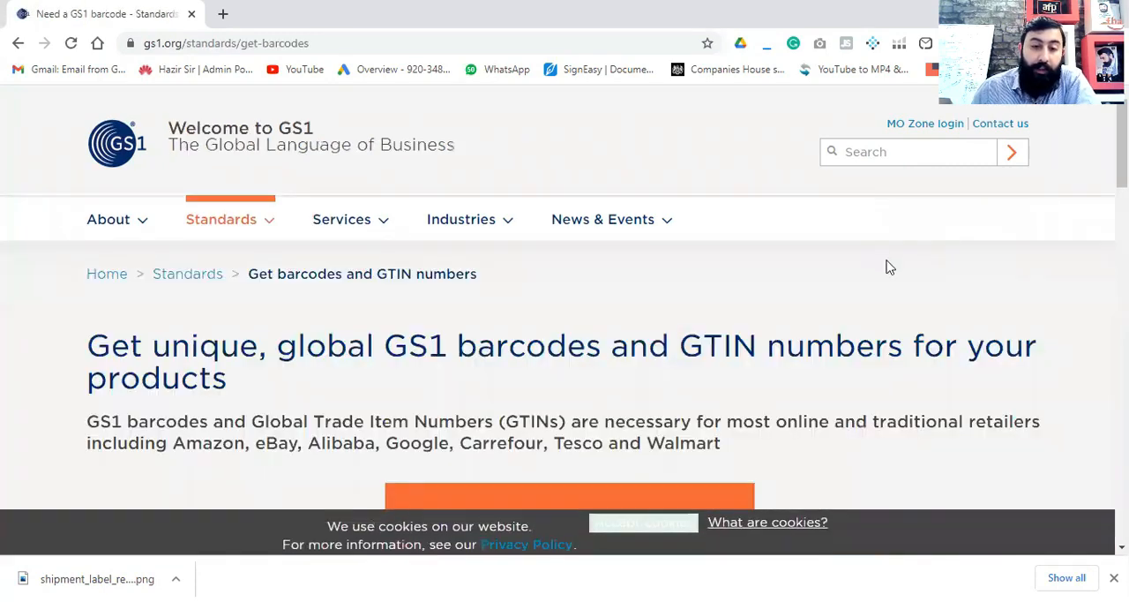
scroll(887, 268, "down", 6)
scroll(887, 279, "down", 3)
scroll(820, 277, "up", 6)
left_click(547, 290)
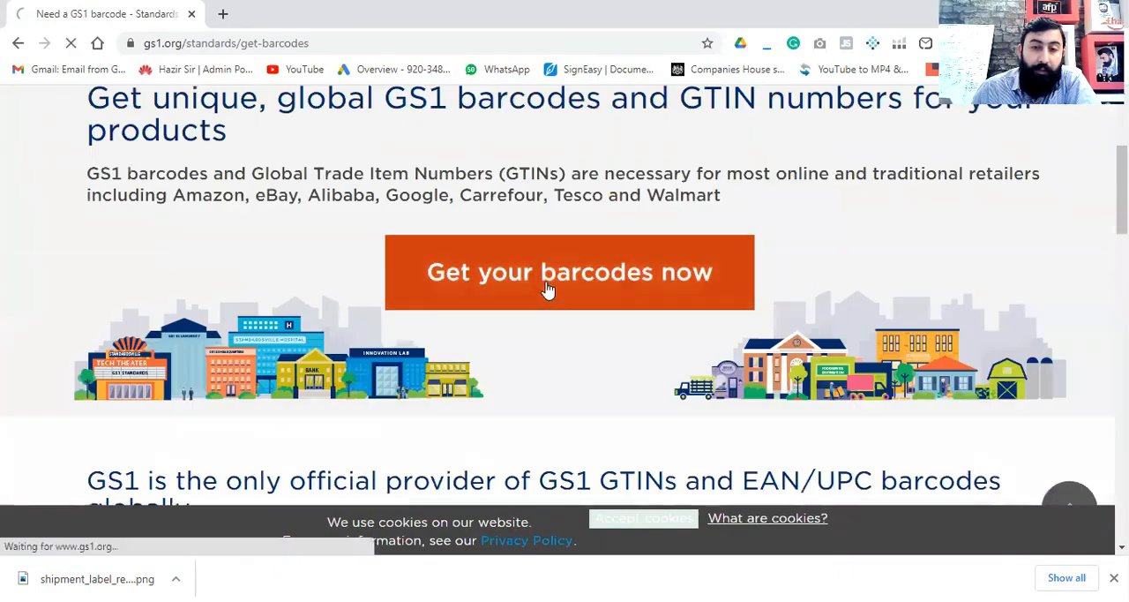
scroll(532, 315, "down", 2)
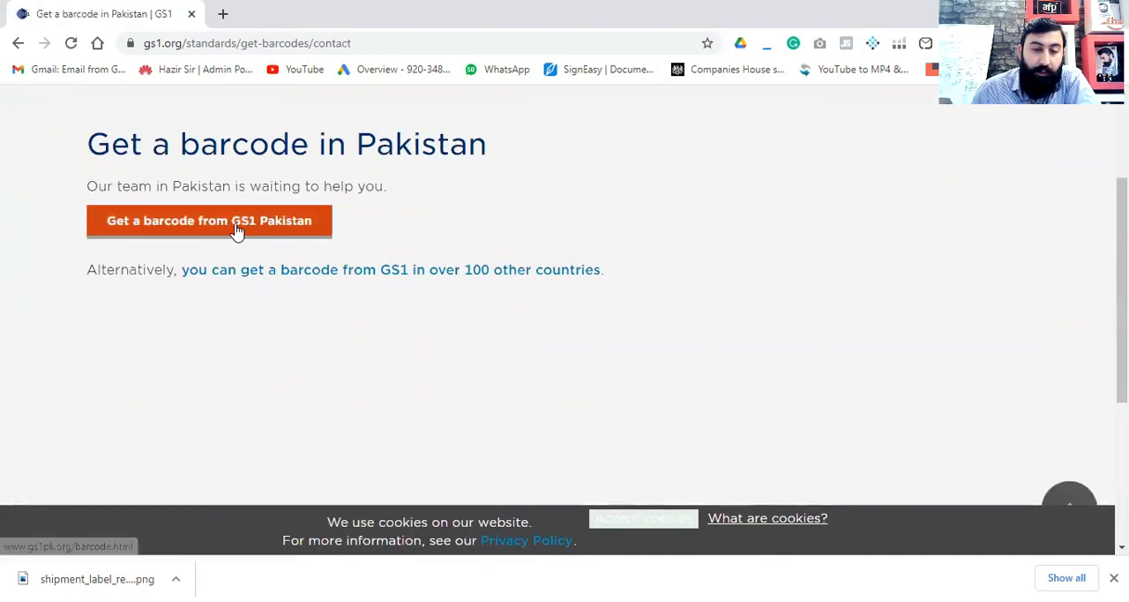
scroll(416, 347, "up", 2)
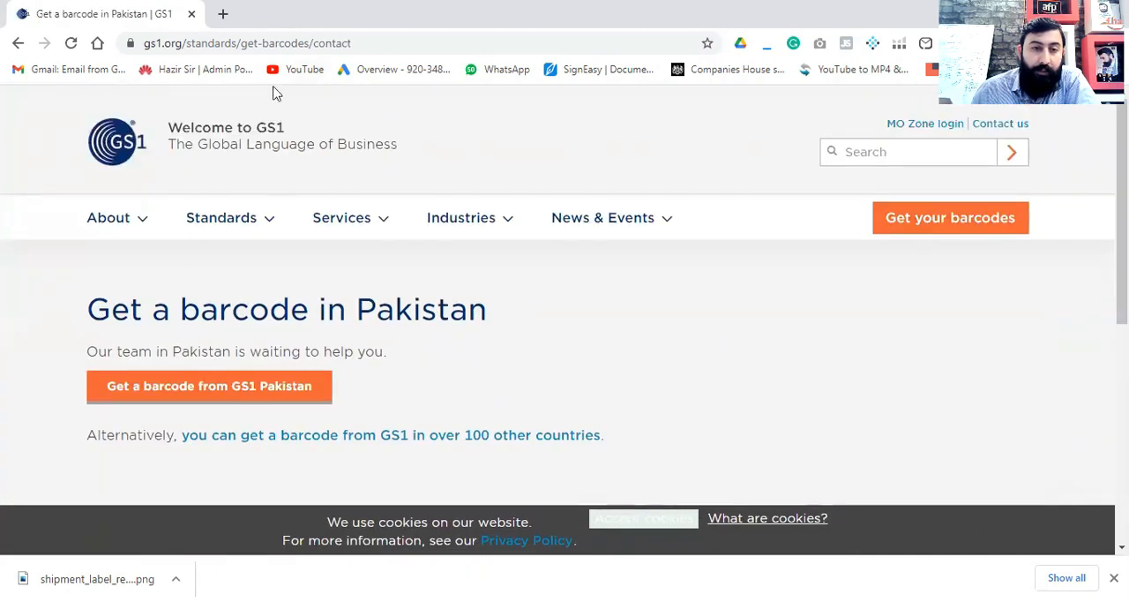
- Search the web for "gs1 us barcodes" and open the GS1 US website
key("ctrl+l")
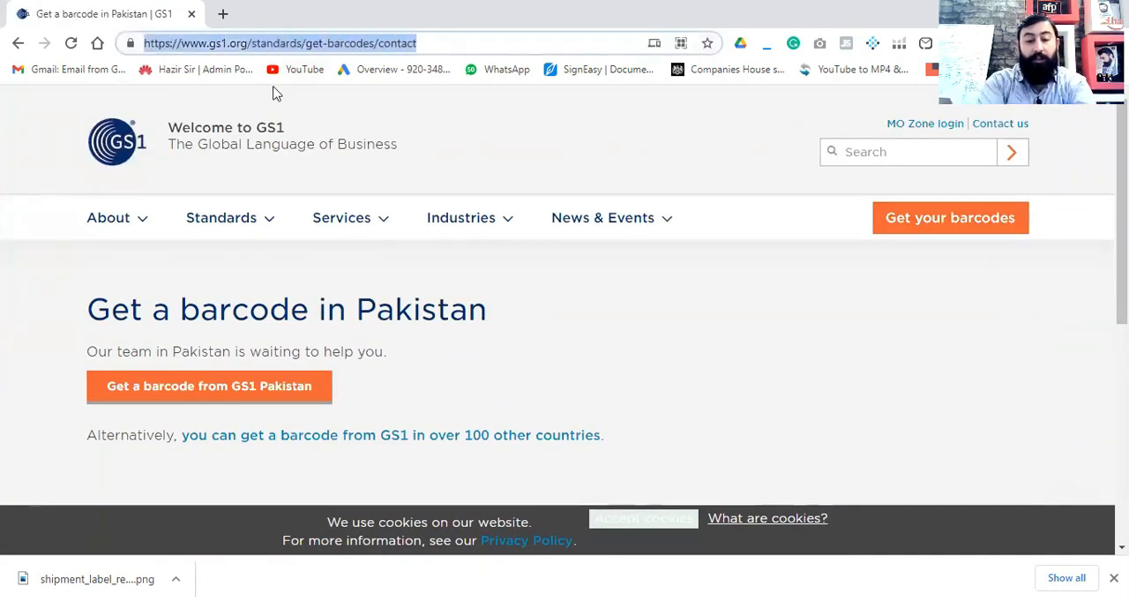
type("gs1 us barcodes")
key("Return")
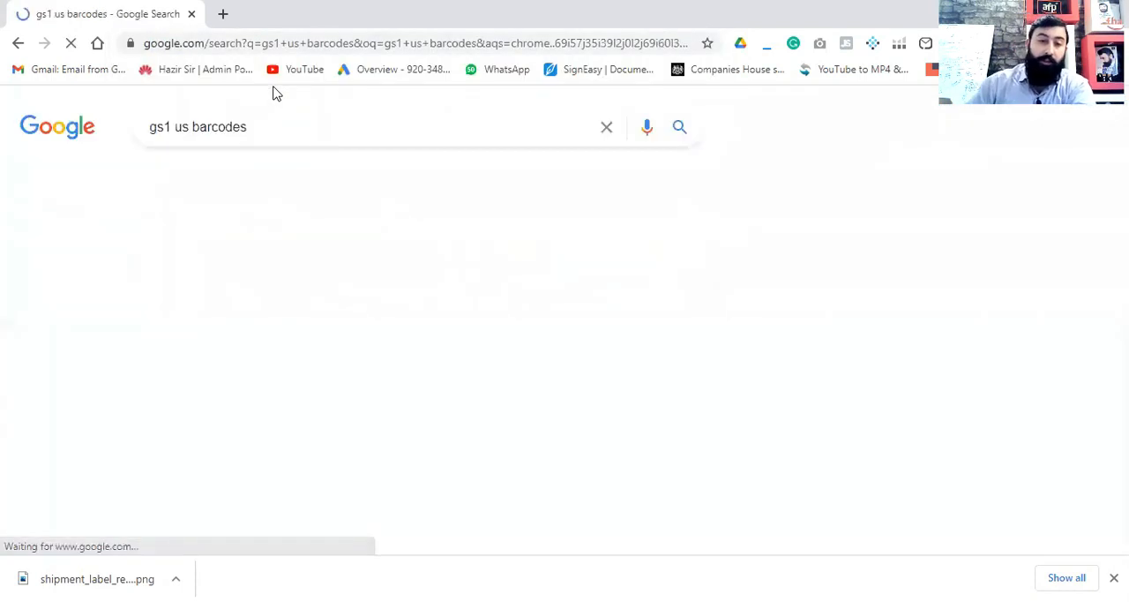
left_click(328, 284)
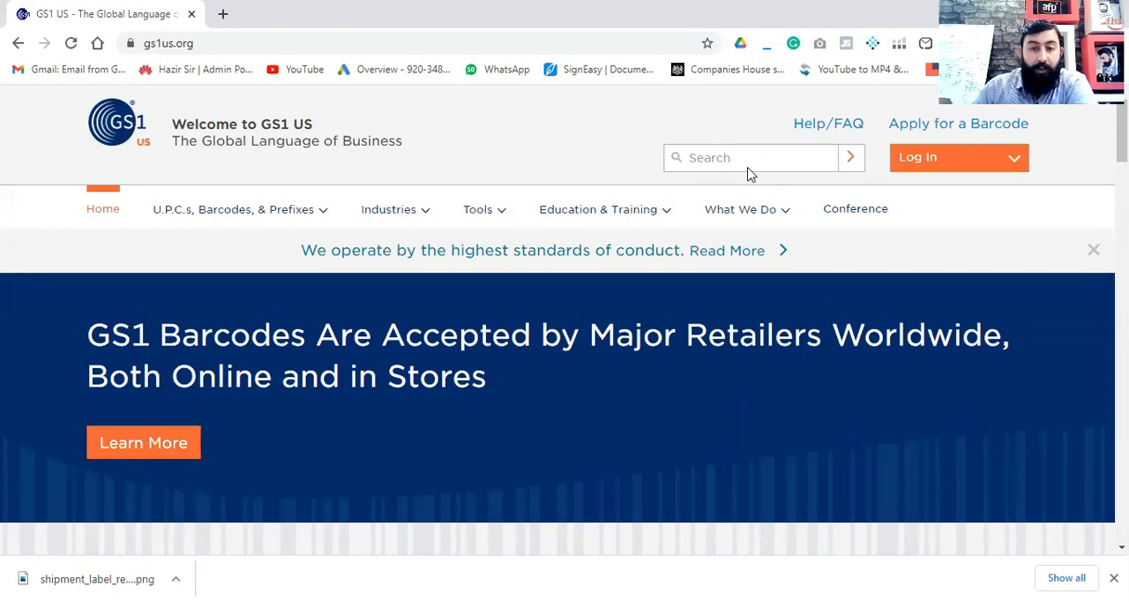
- Open the GS1 US barcode application page and examine the prefix pricing for 10 and 100 items
left_click(974, 126)
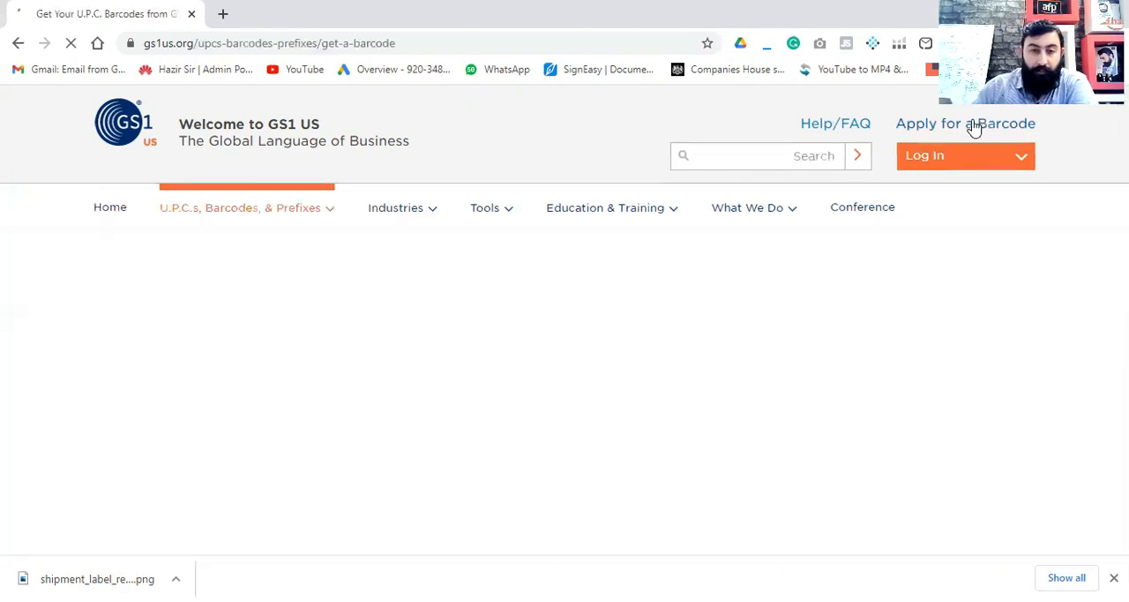
scroll(781, 295, "down", 10)
scroll(763, 316, "down", 8)
scroll(760, 316, "up", 2)
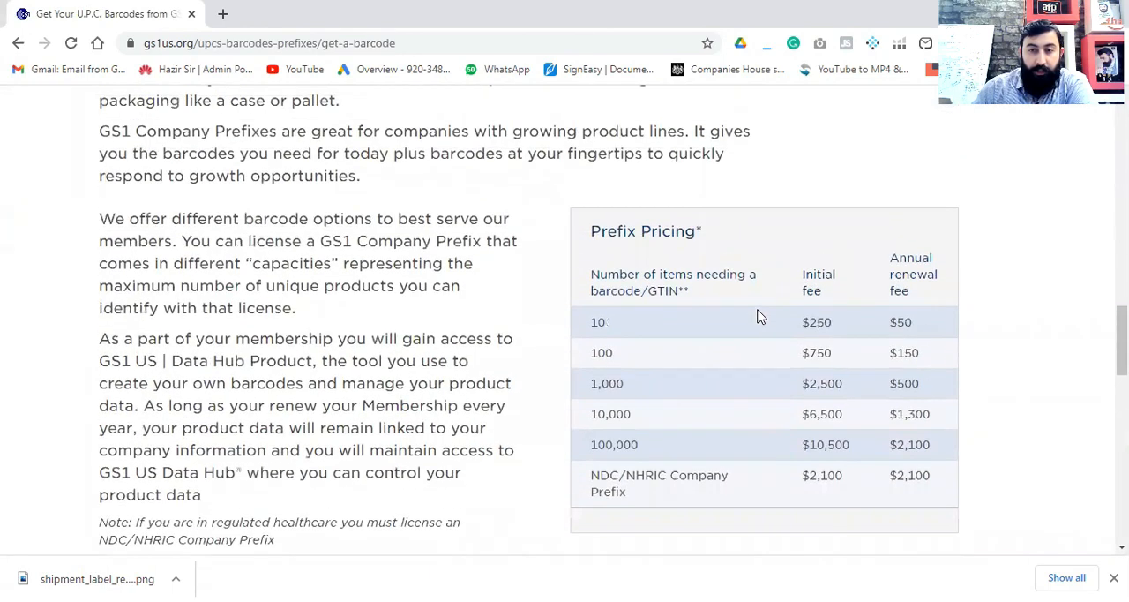
left_click_drag(593, 321, 933, 328)
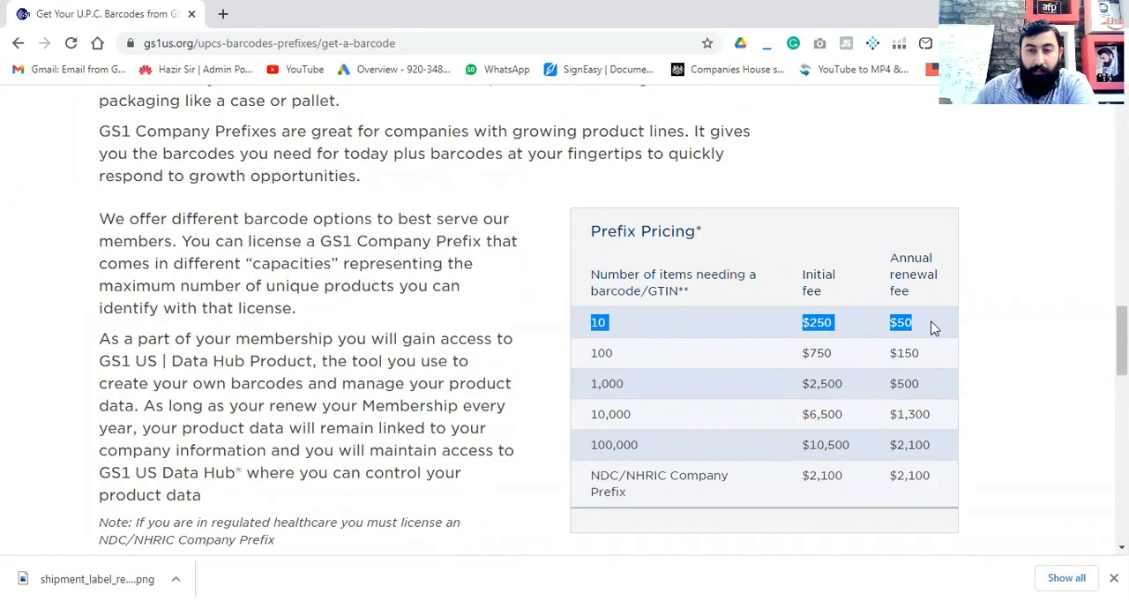
left_click(594, 323)
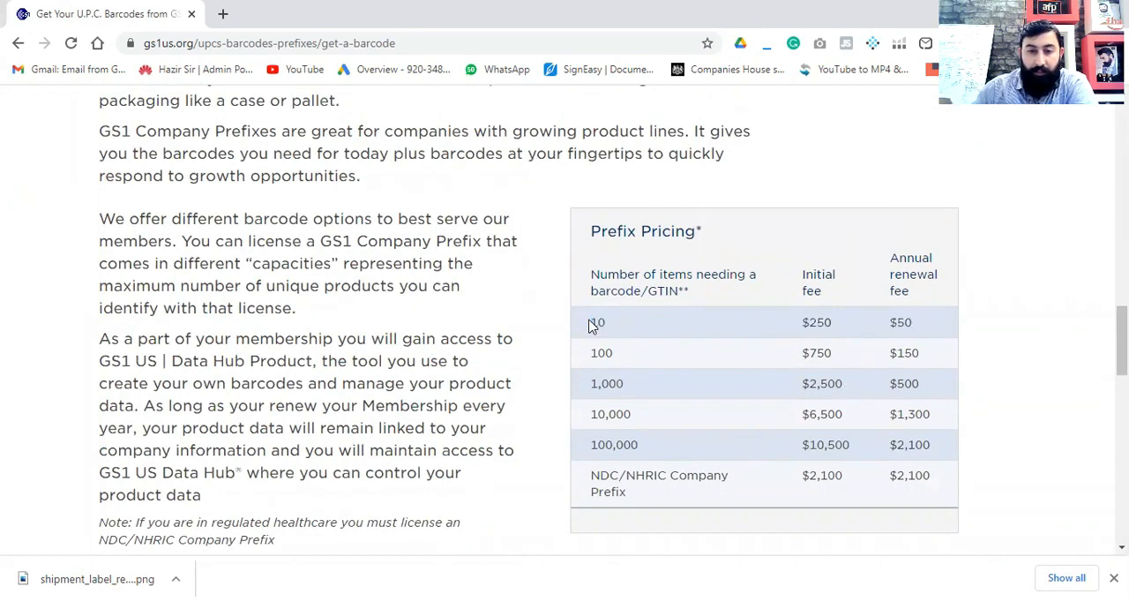
double_click(594, 322)
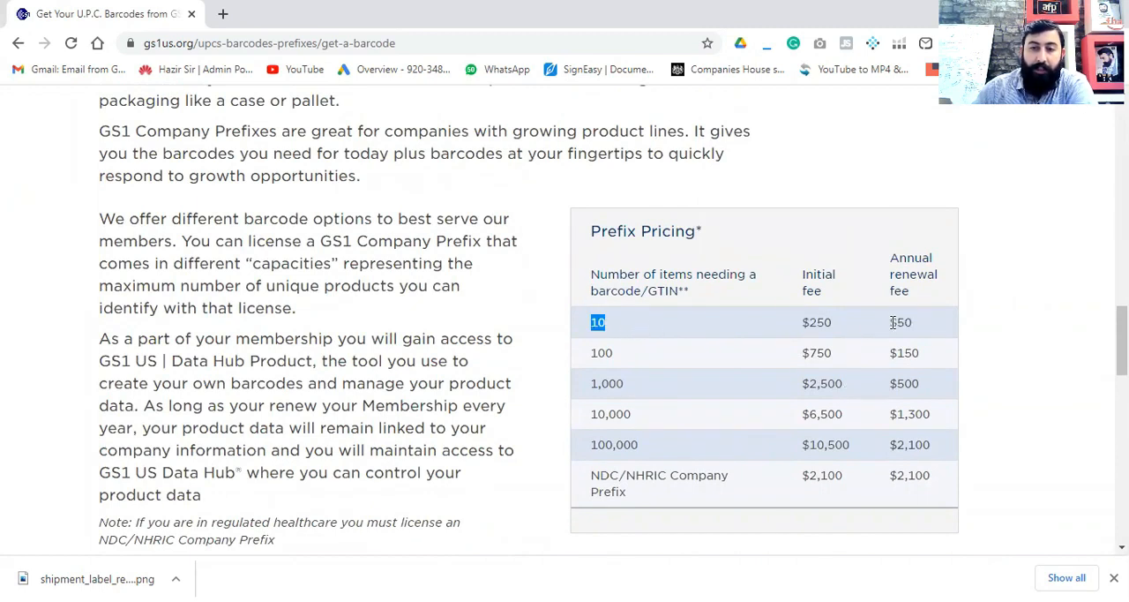
left_click_drag(837, 322, 593, 317)
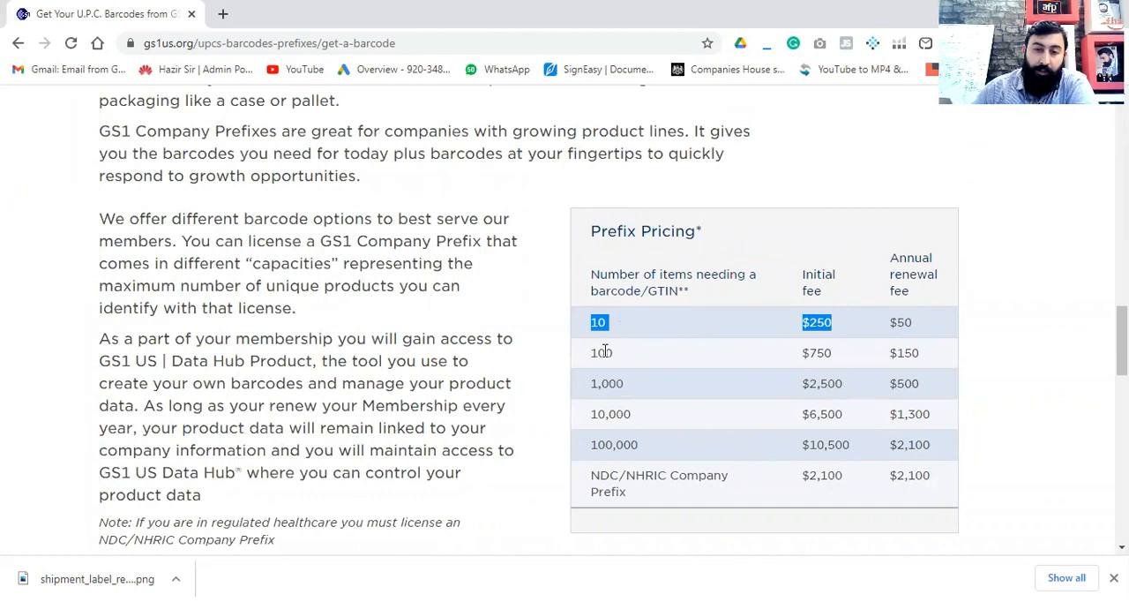
left_click_drag(839, 357, 594, 360)
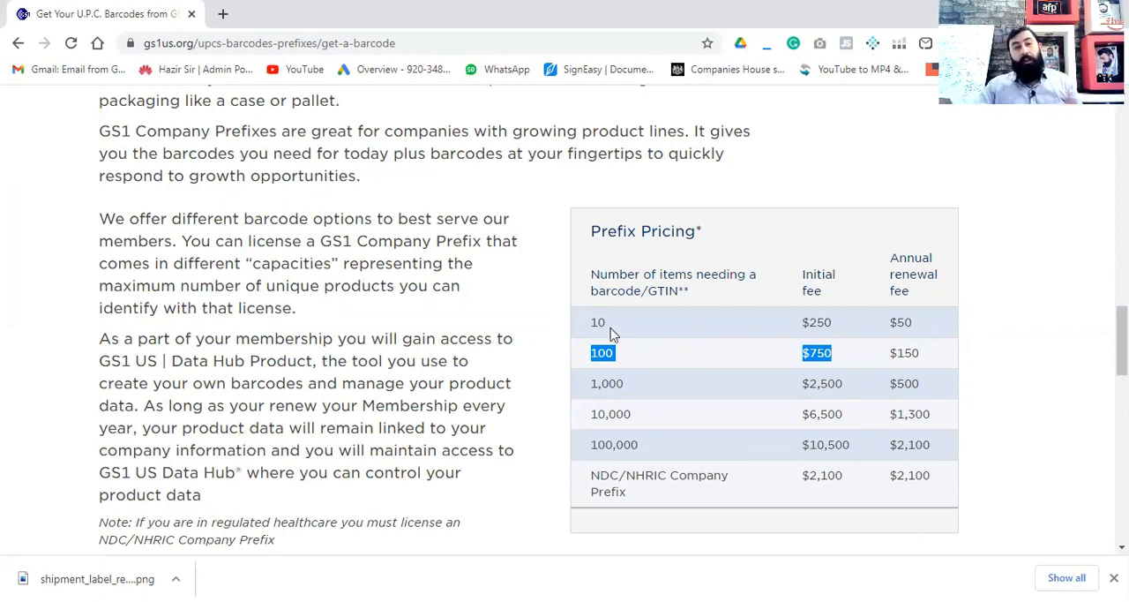
- Open gs1uk.org in a new browser tab
key("ctrl+t")
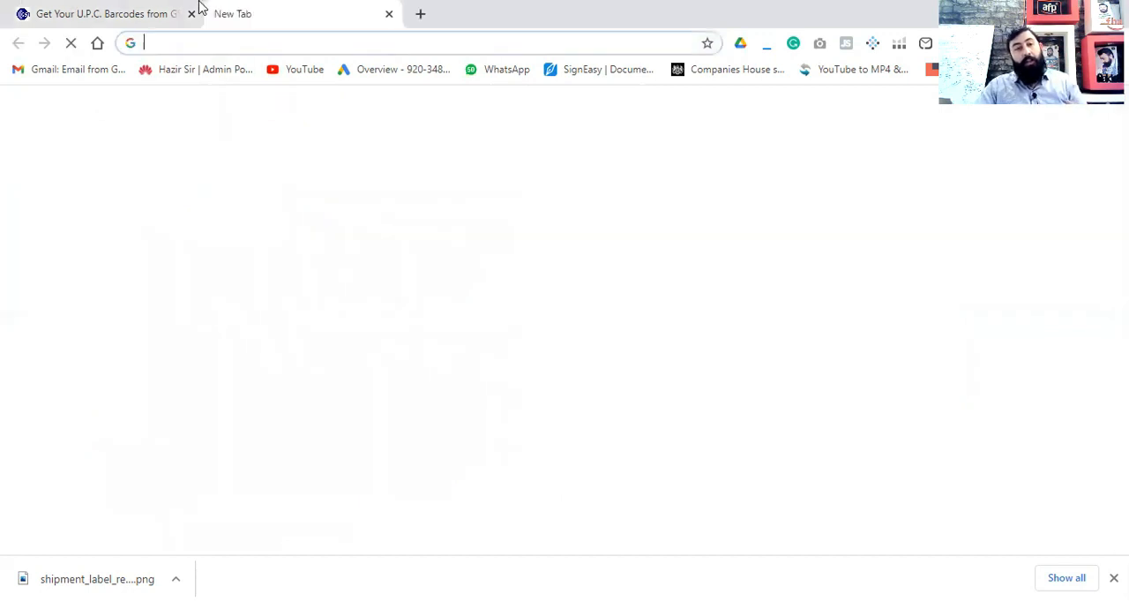
type("gs1uk.org")
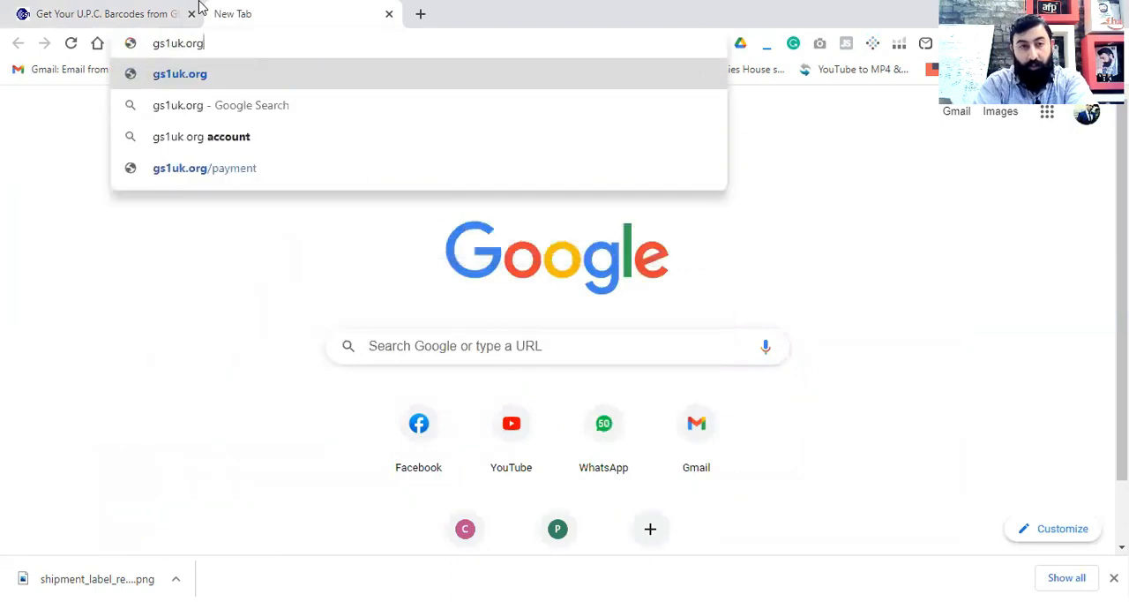
key("Return")
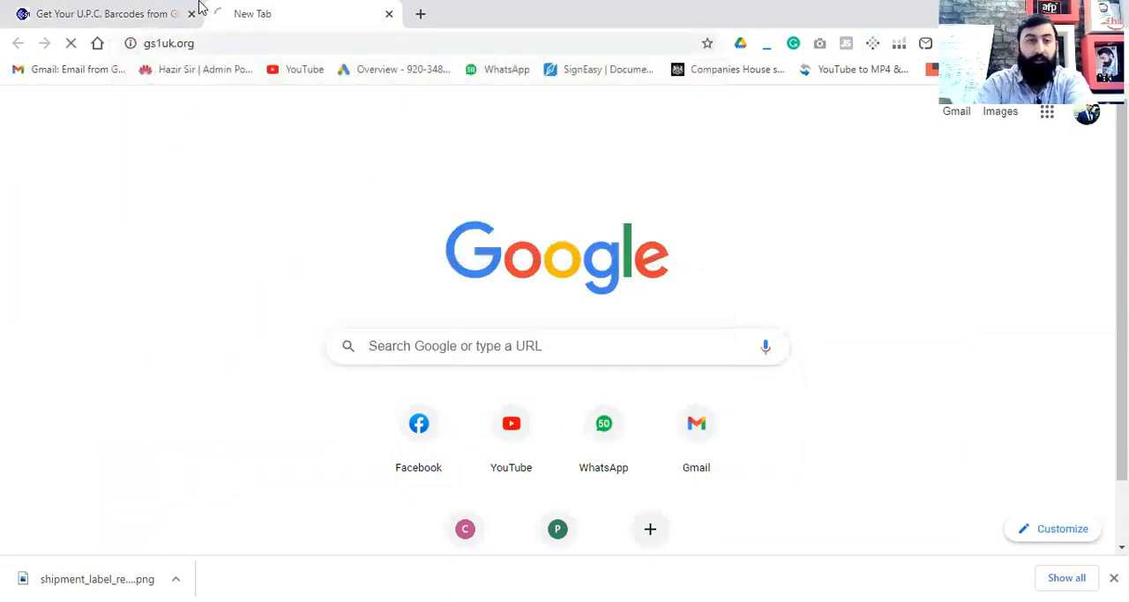
- Return to the GS1 US barcode page and examine the prefix pricing row for 10 items
left_click(174, 20)
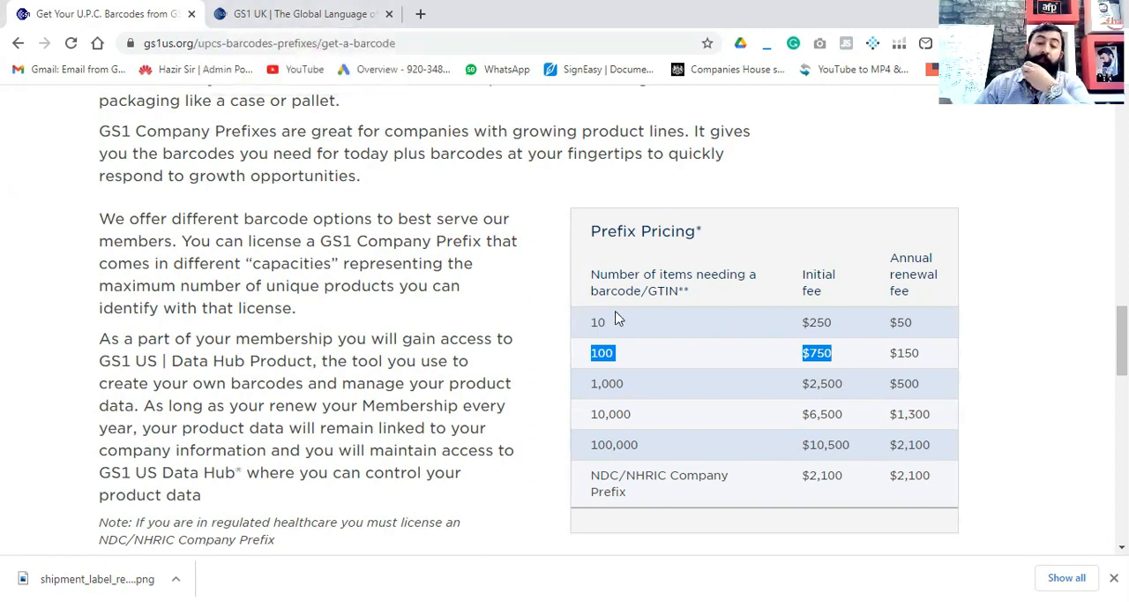
left_click_drag(616, 325, 591, 328)
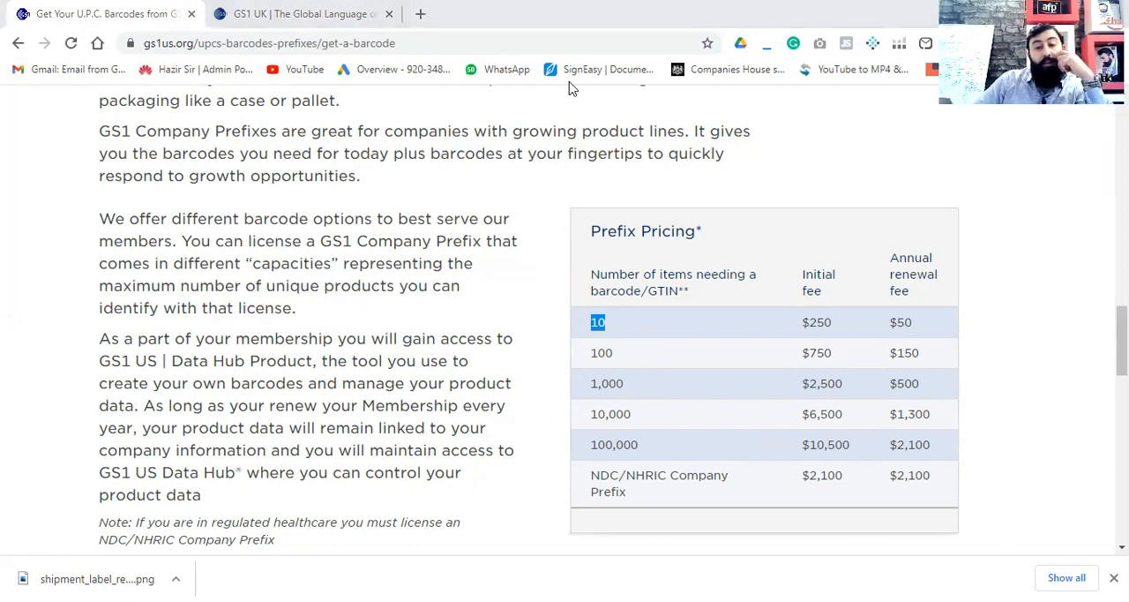
key("alt+Tab")
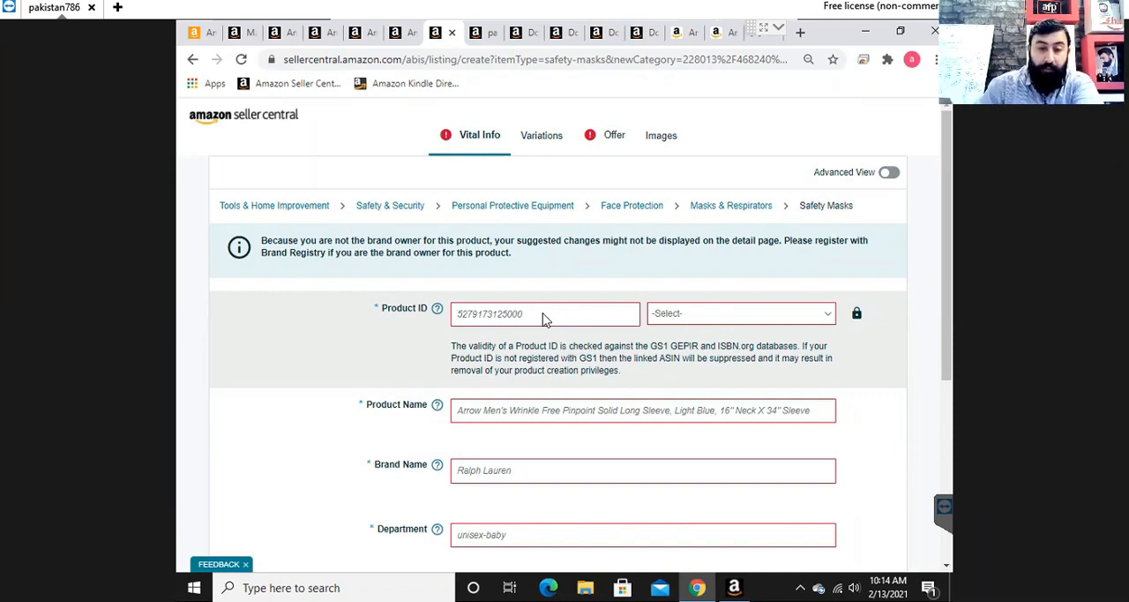
key("ctrl+v")
left_click(697, 319)
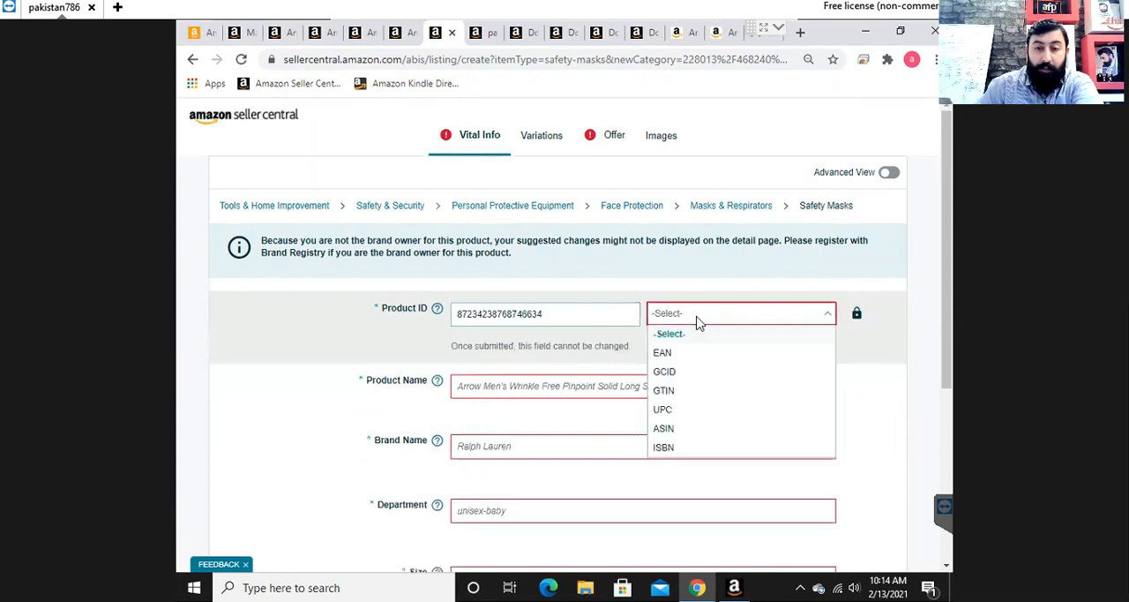
left_click(683, 396)
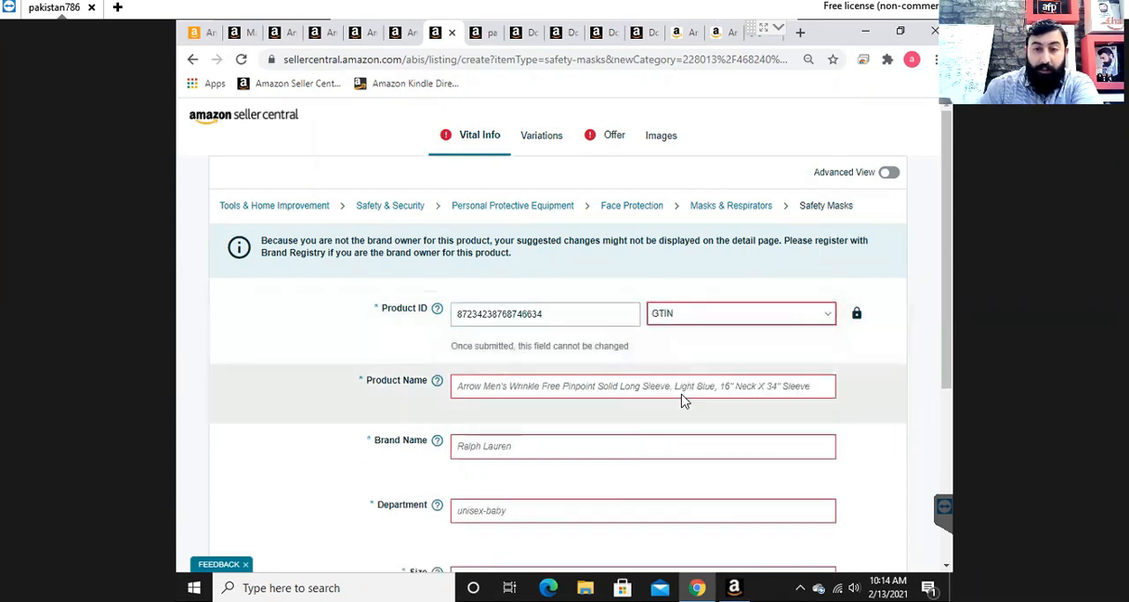
left_click(649, 394)
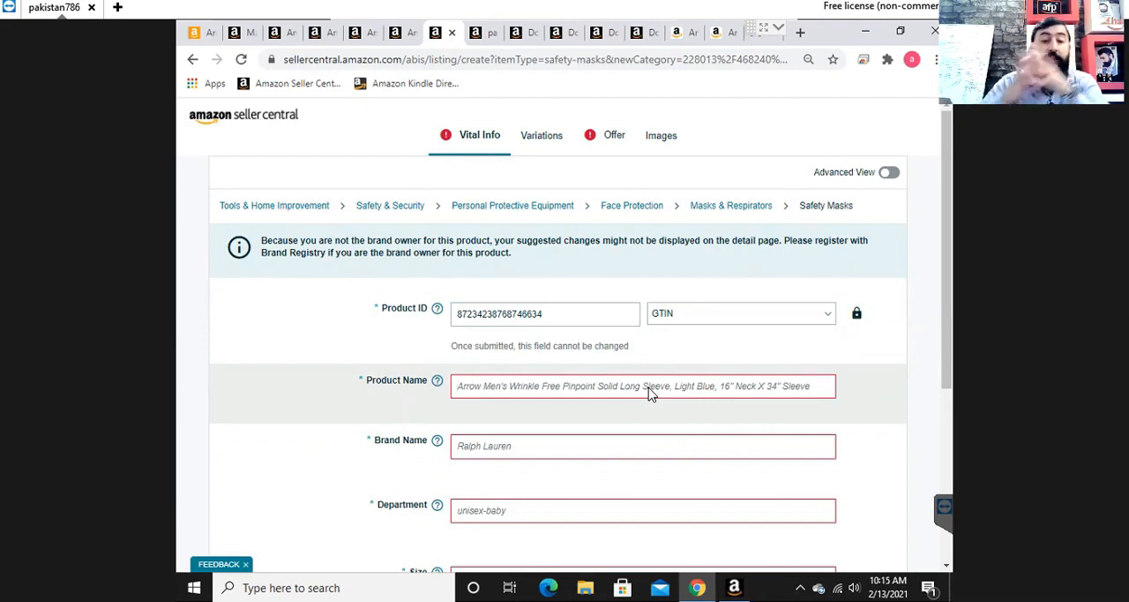
left_click(650, 393)
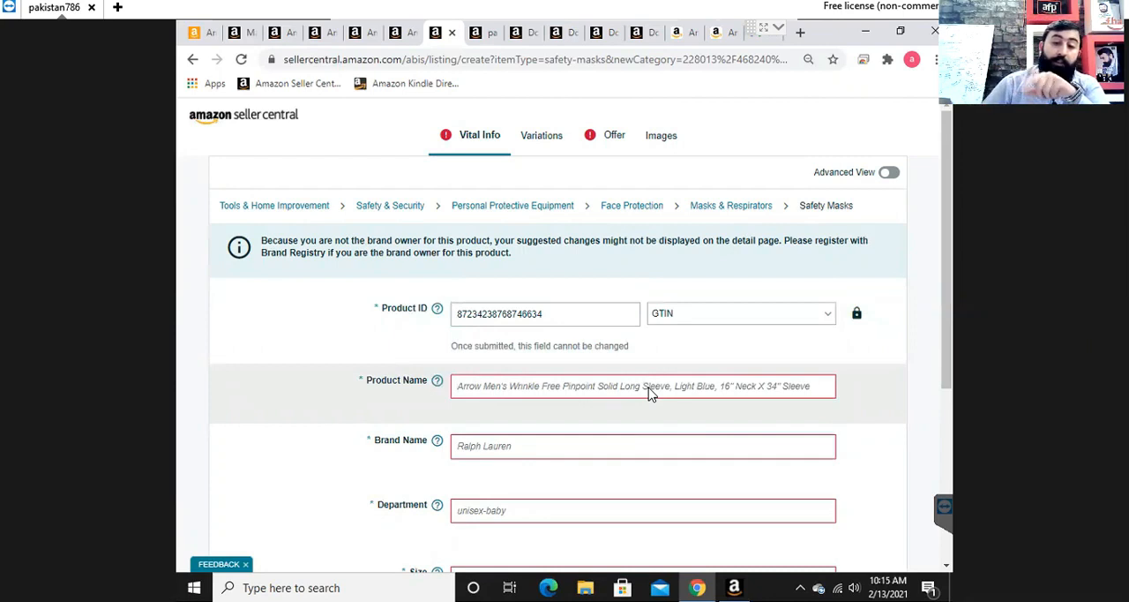
- Try UPC as the product ID type and switch it back to GTIN
left_click(693, 323)
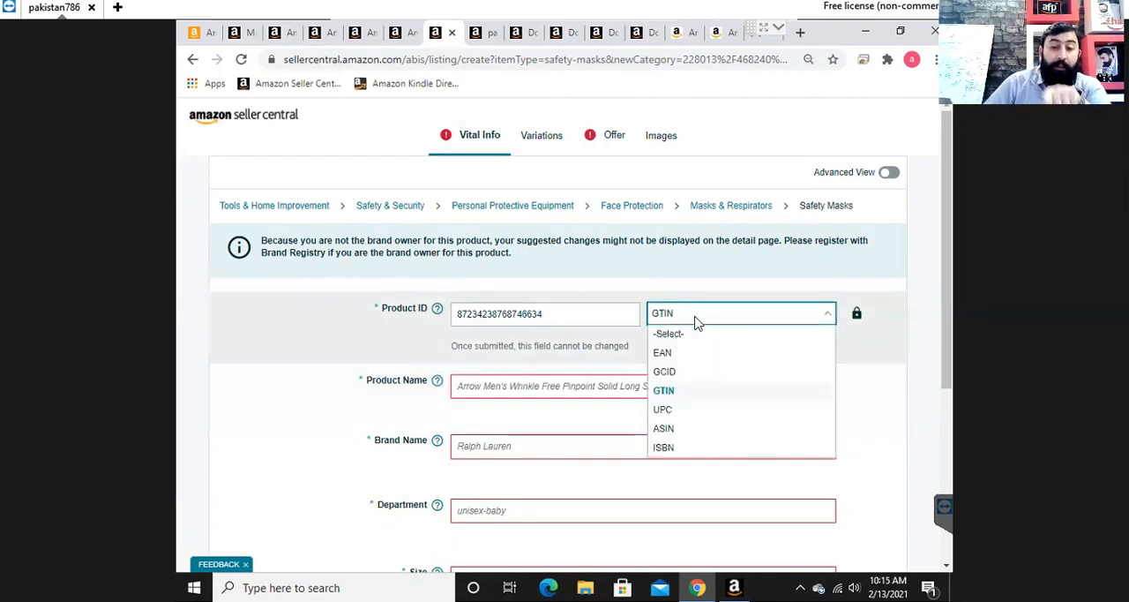
left_click(683, 410)
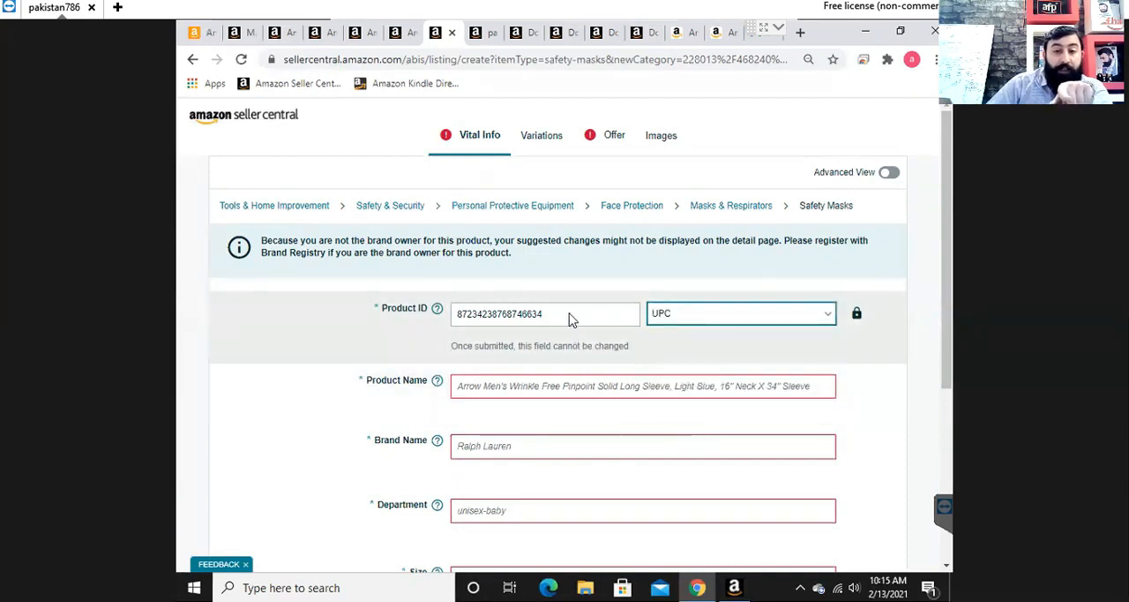
left_click(706, 321)
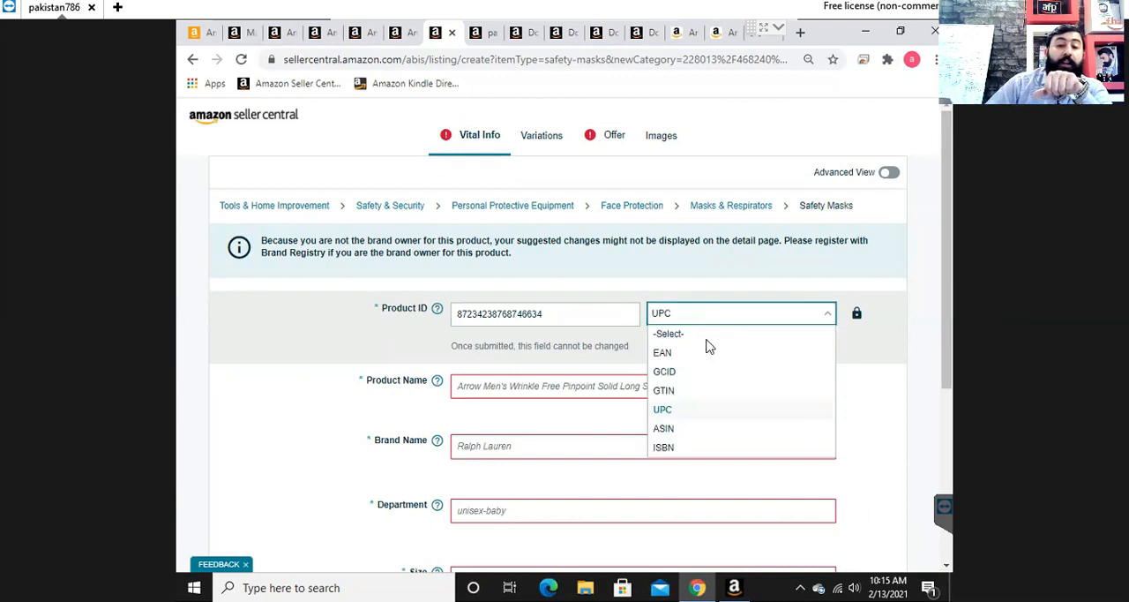
left_click(698, 317)
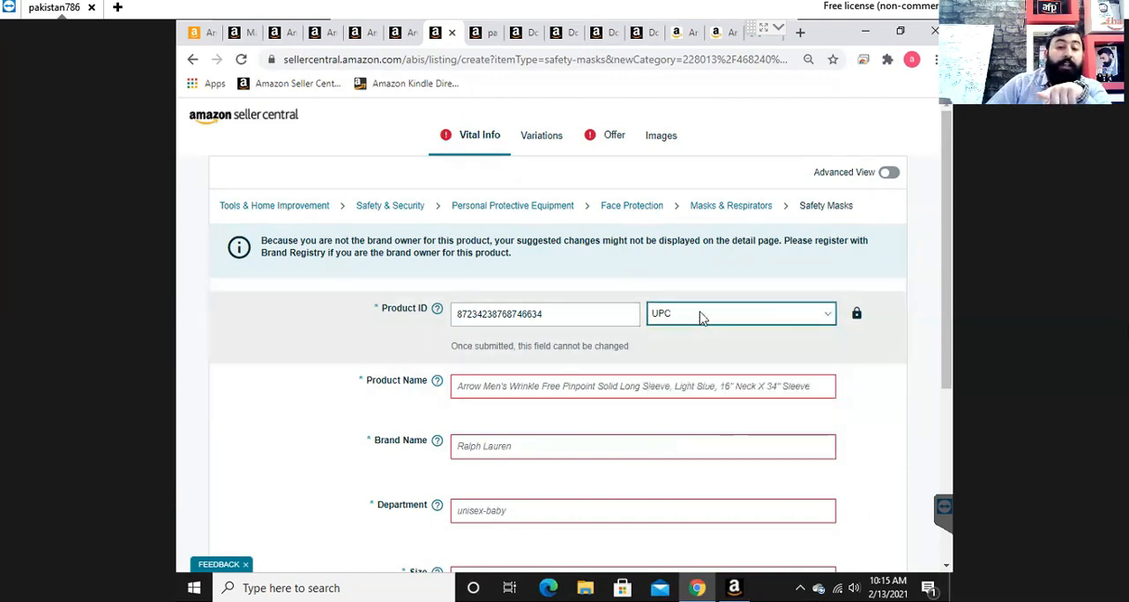
left_click(698, 318)
left_click(681, 394)
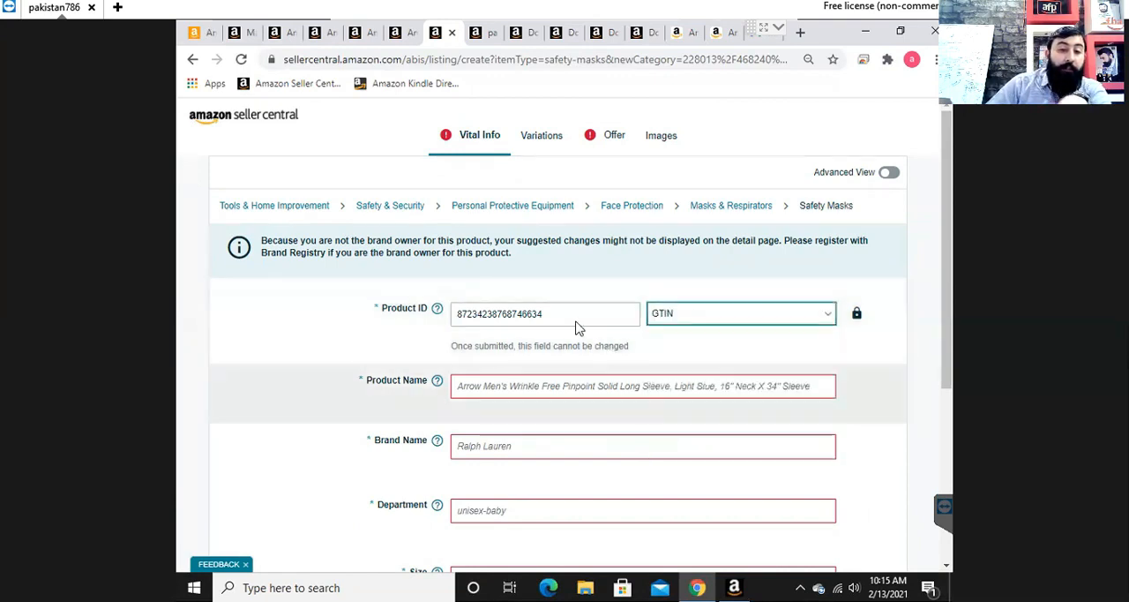
- Review the available product ID types and set the type to UPC
left_click(679, 325)
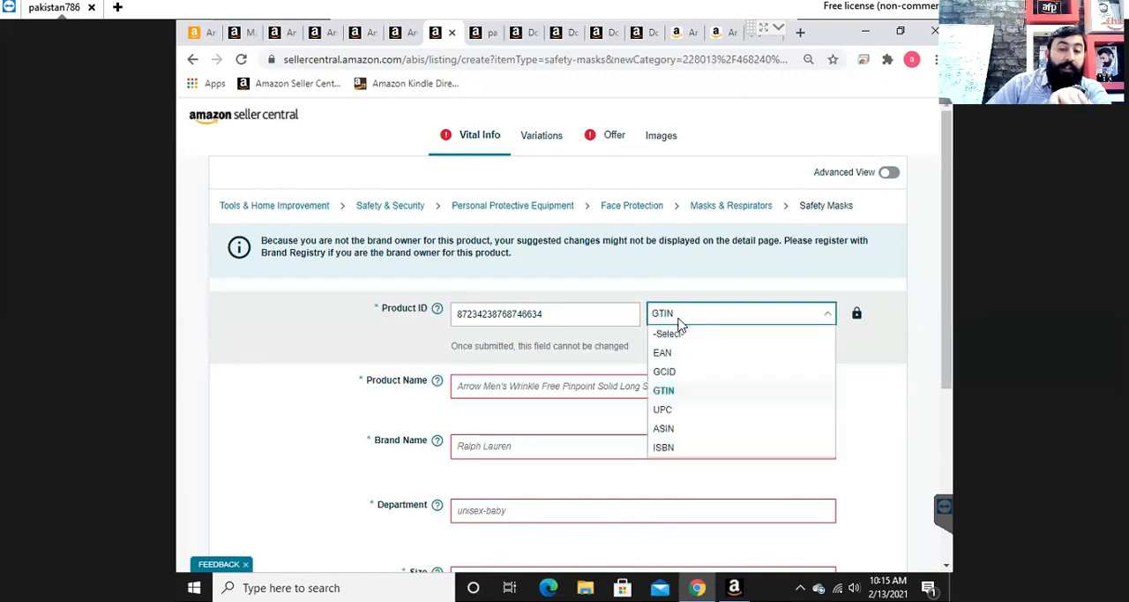
left_click(569, 322)
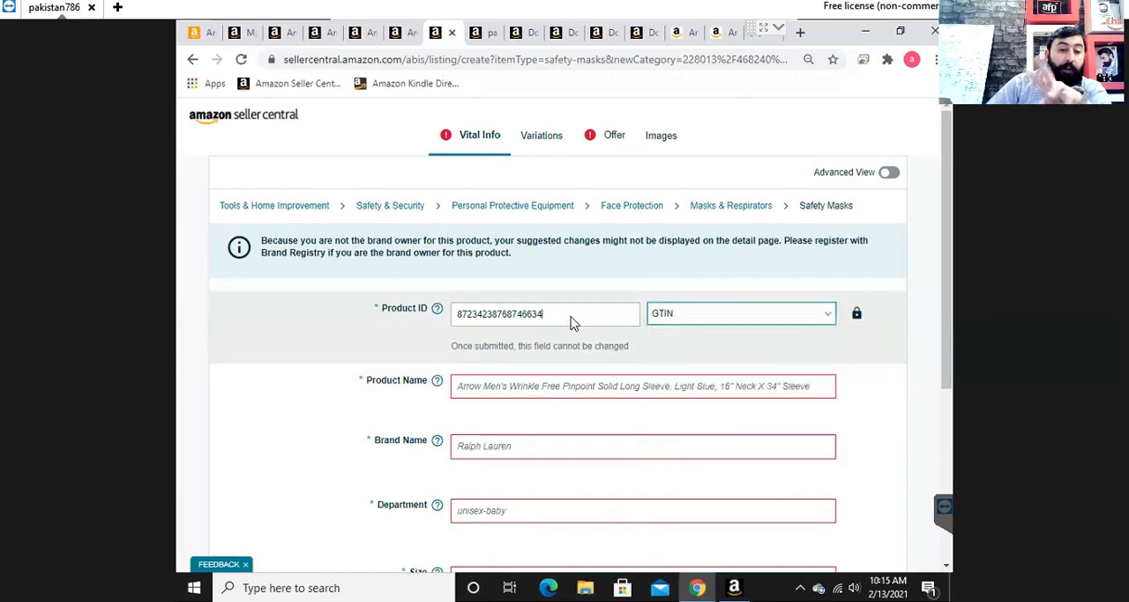
left_click(693, 319)
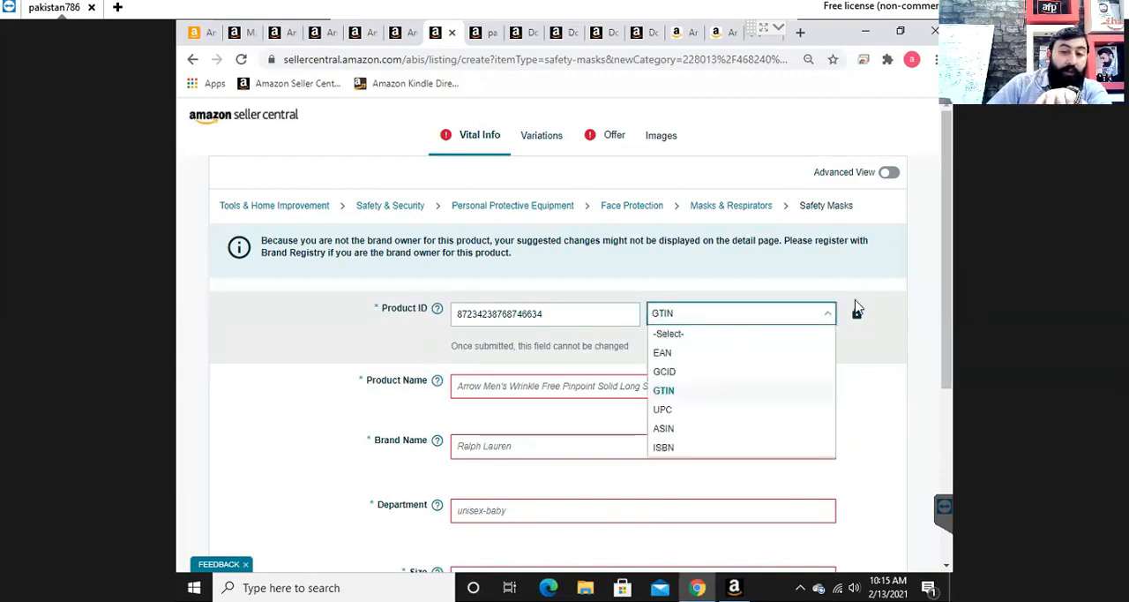
left_click(943, 363)
scroll(942, 369, "down", 5)
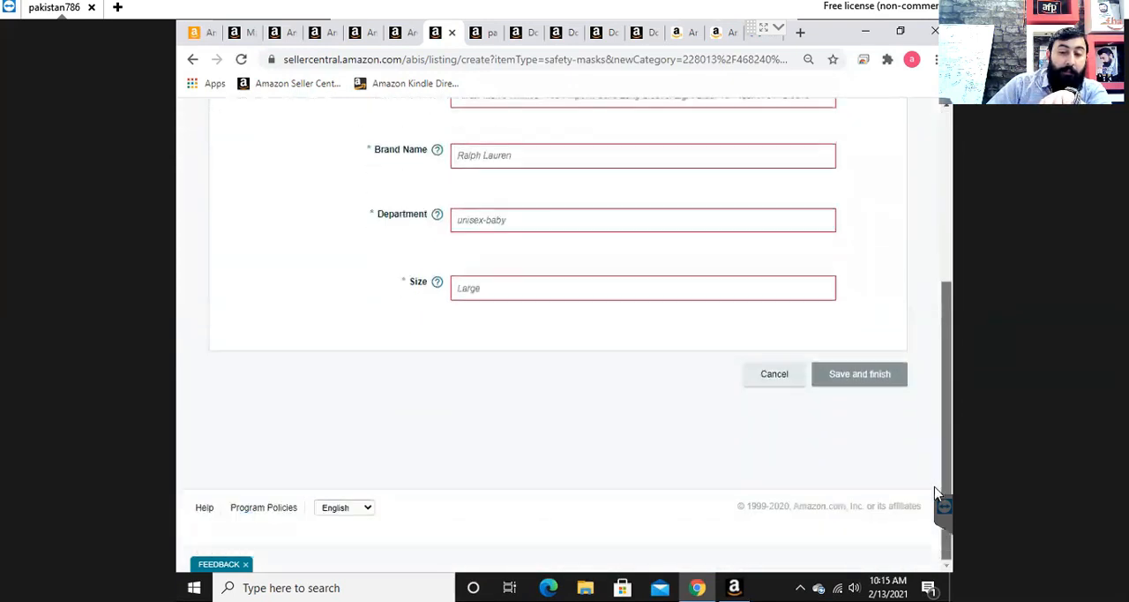
scroll(926, 354, "up", 3)
scroll(926, 354, "up", 2)
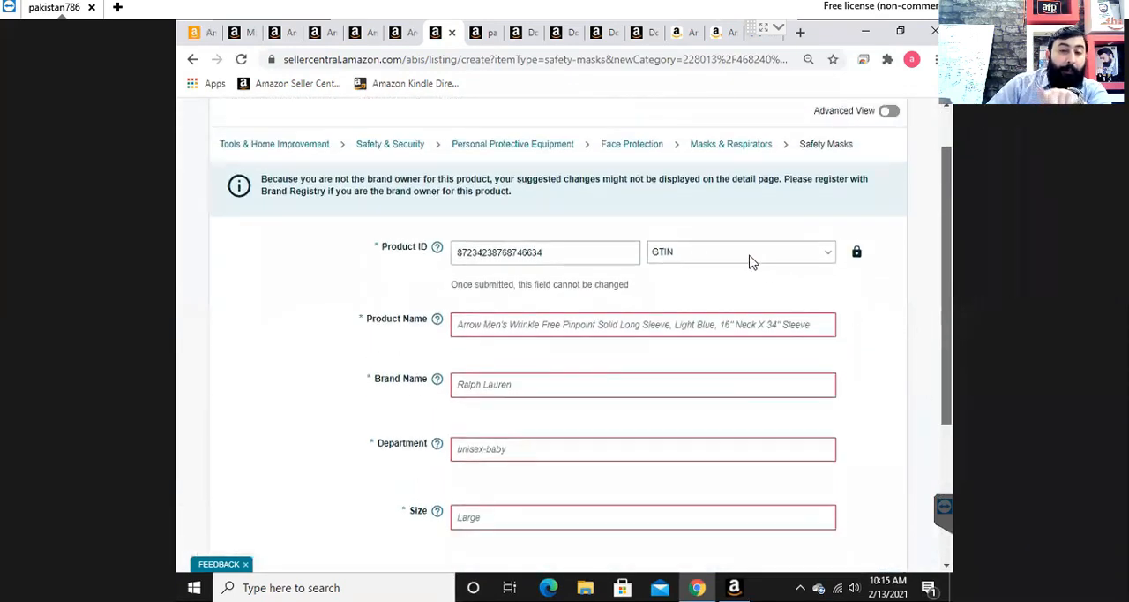
left_click(711, 265)
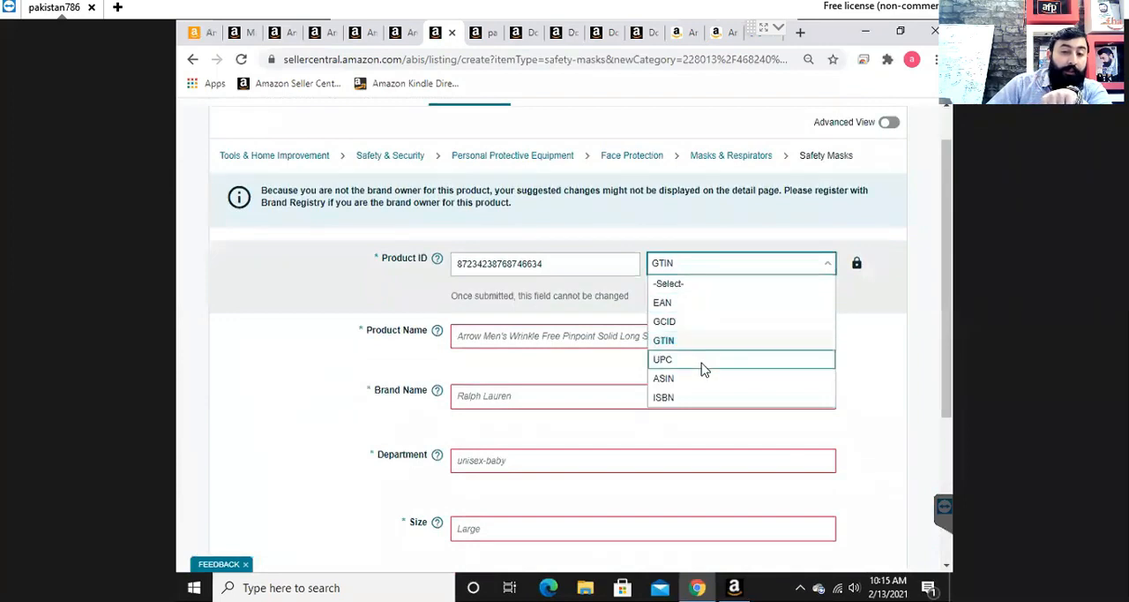
left_click(752, 355)
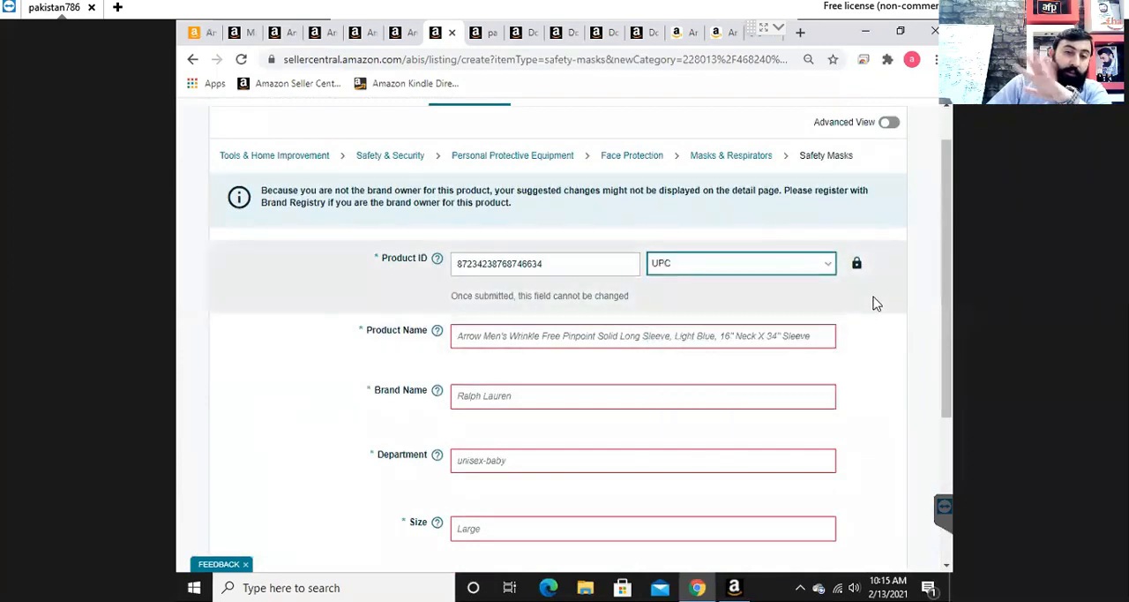
- Enter "disposable face masks" as the product name
scroll(777, 318, "down", 1)
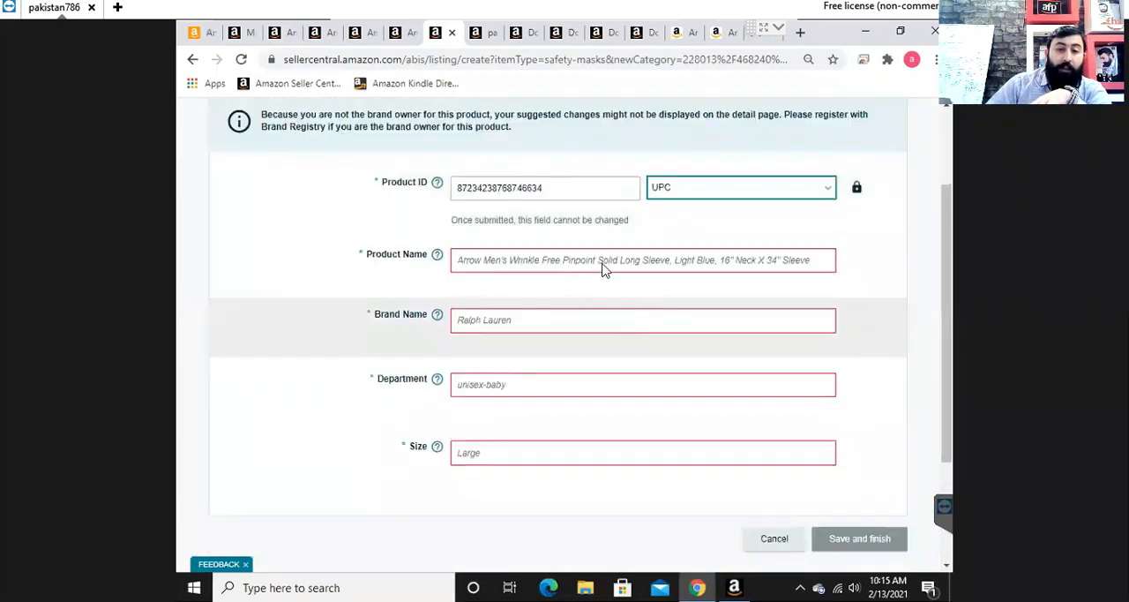
left_click(603, 268)
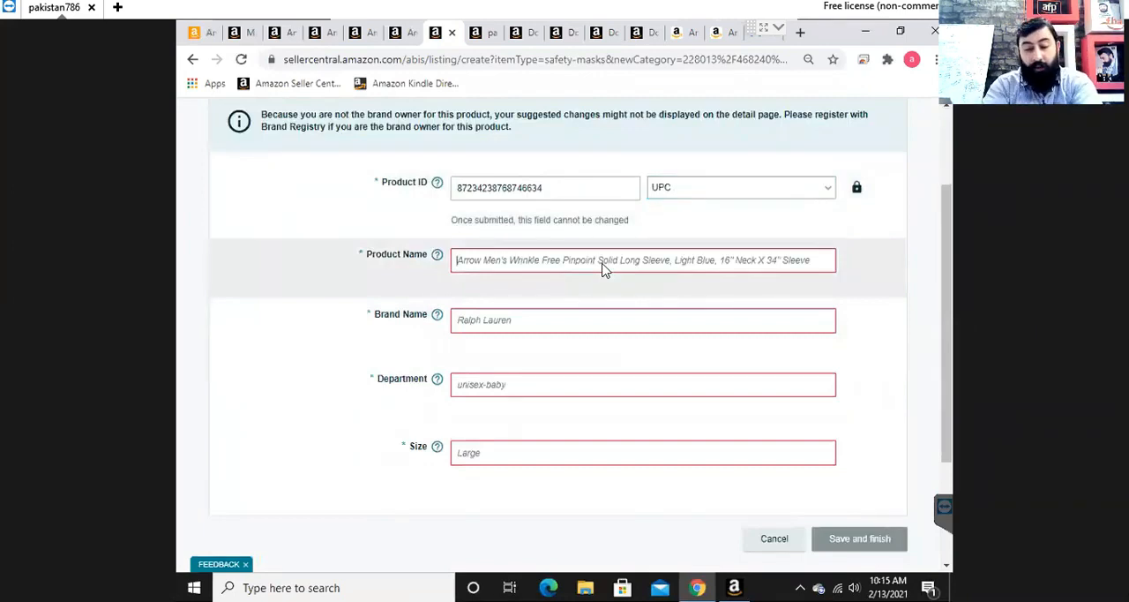
type("dispos")
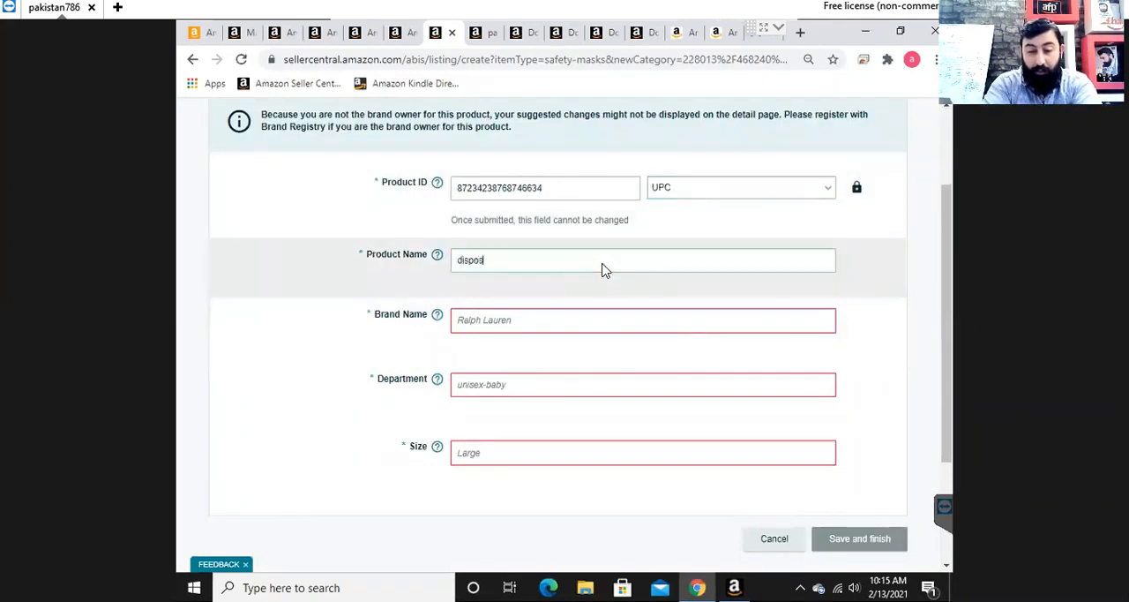
type("able face masks")
- Enter "N / A" as the brand name
left_click(577, 320)
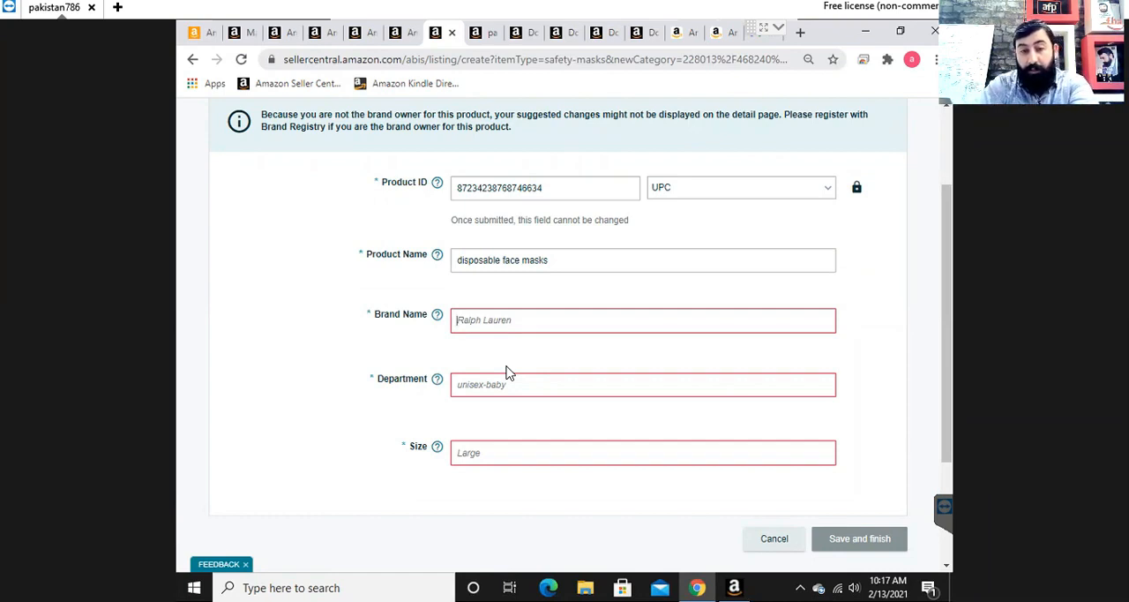
left_click(556, 323)
type("N")
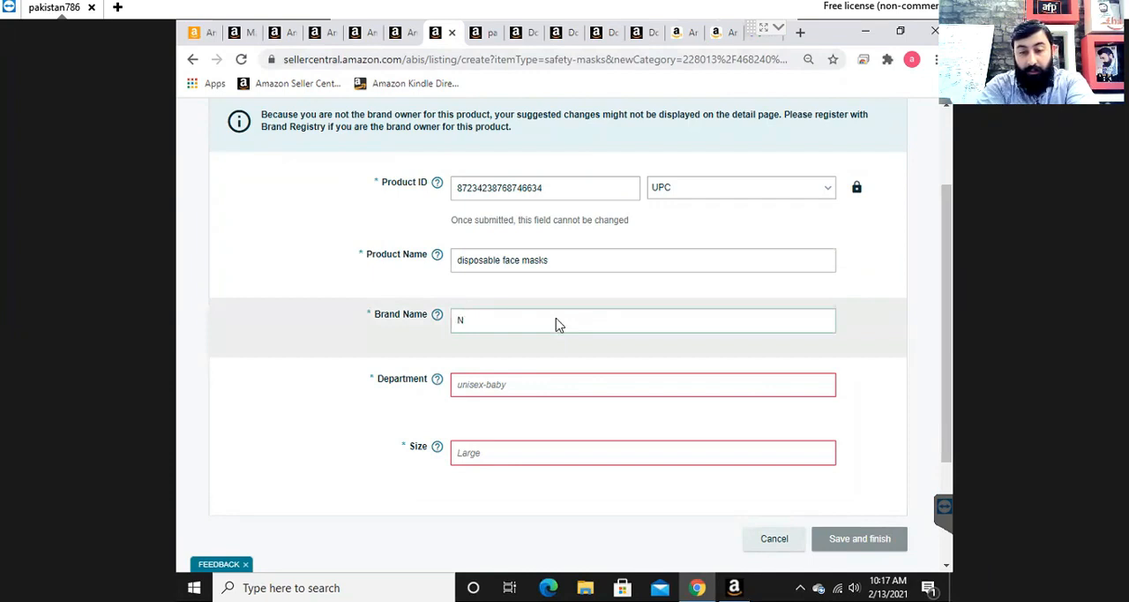
type(" / A")
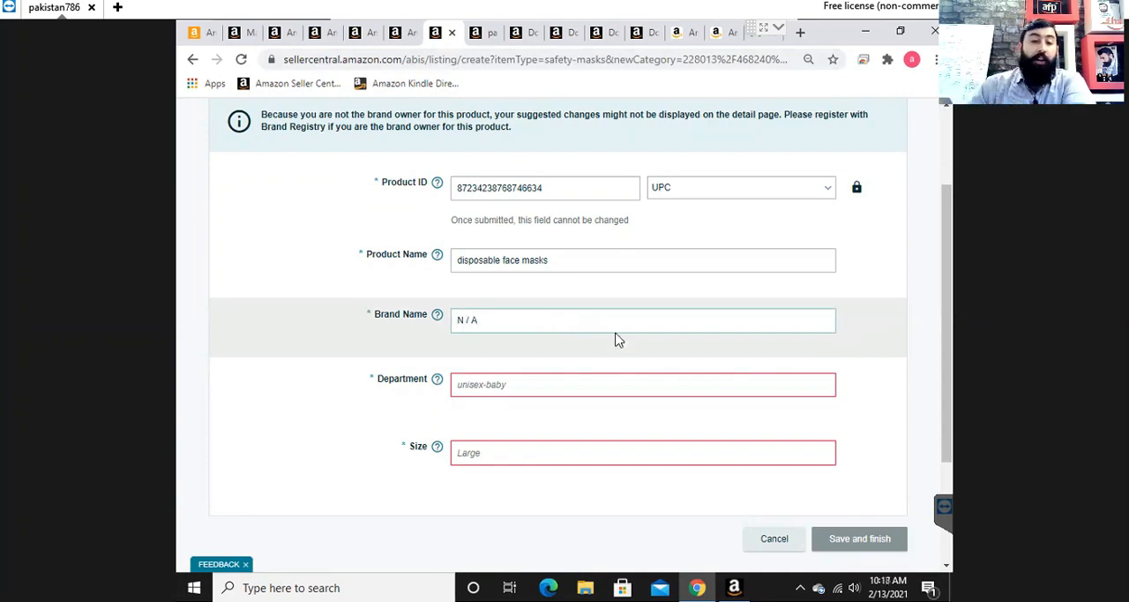
- Look through the department suggestions and set the department to mens
left_click(597, 391)
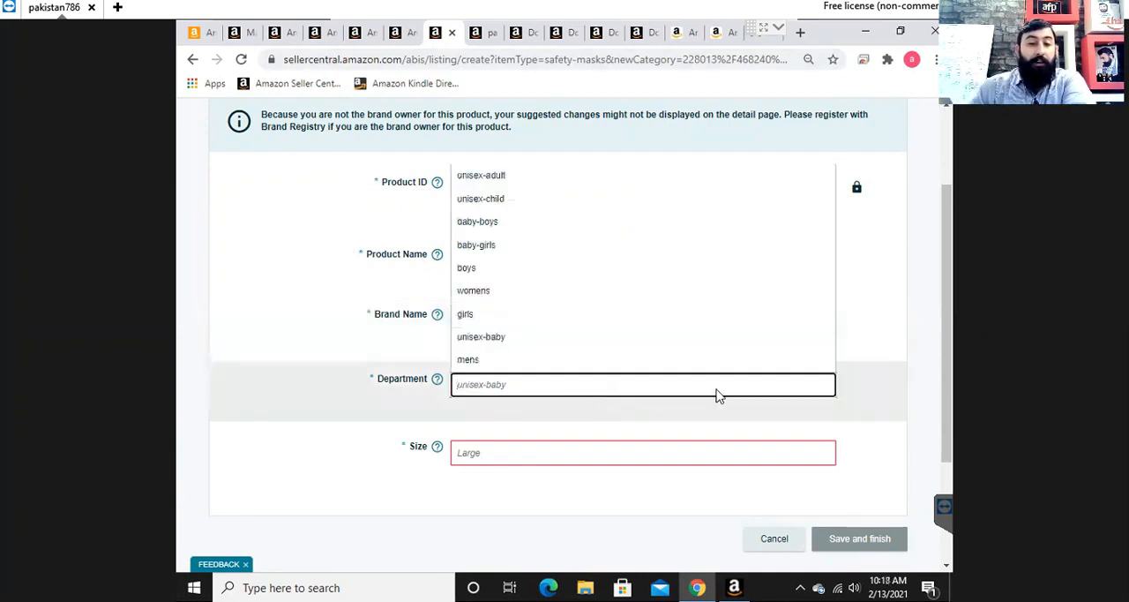
left_click(878, 362)
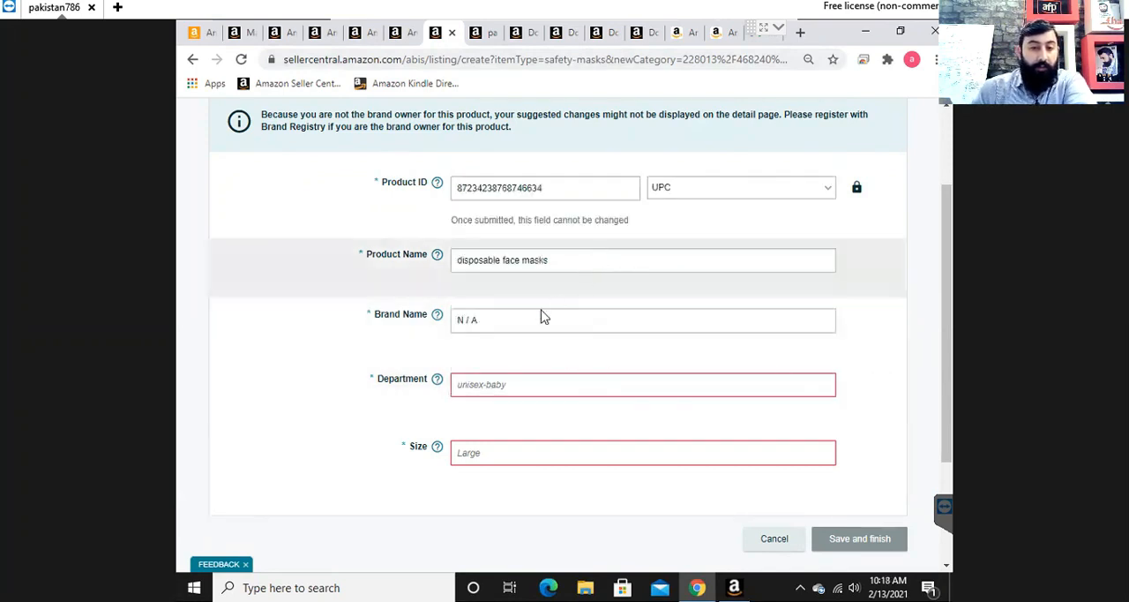
left_click(524, 387)
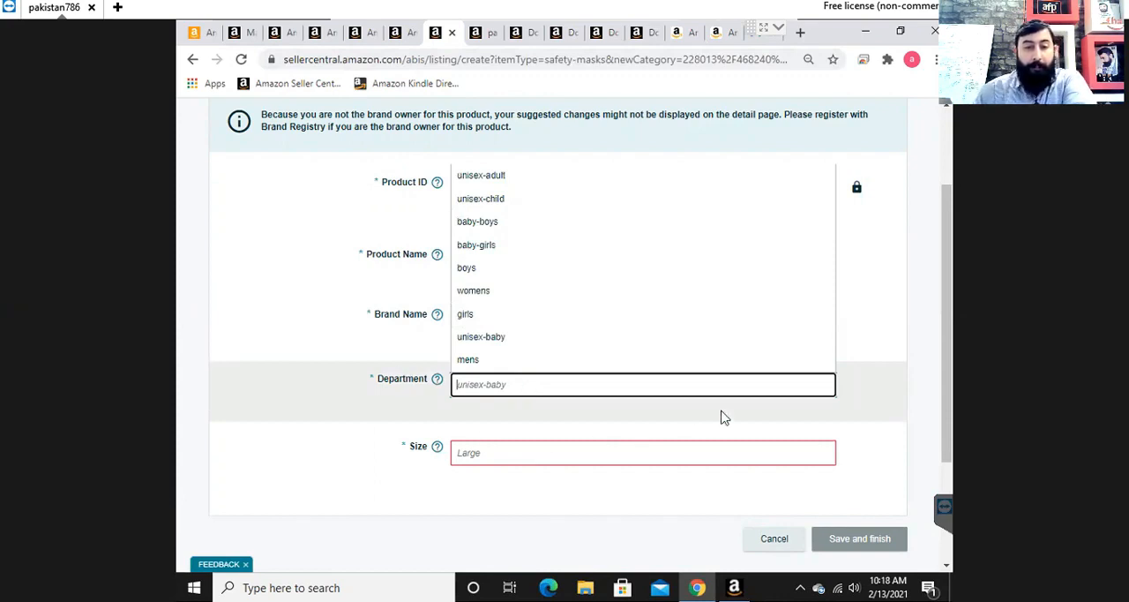
left_click(917, 318)
left_click(490, 387)
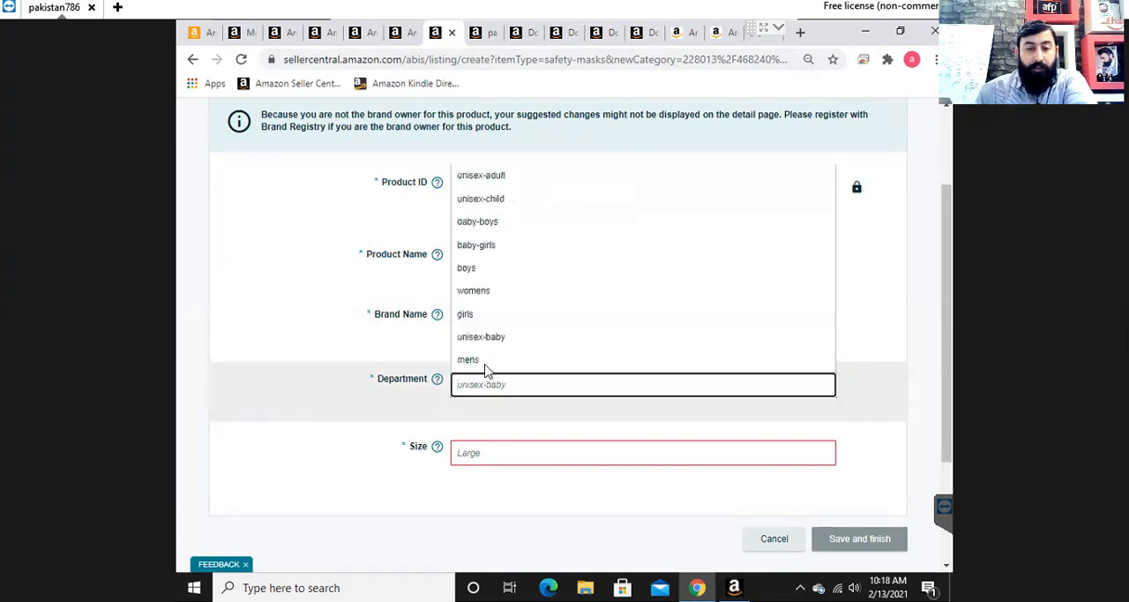
left_click(488, 364)
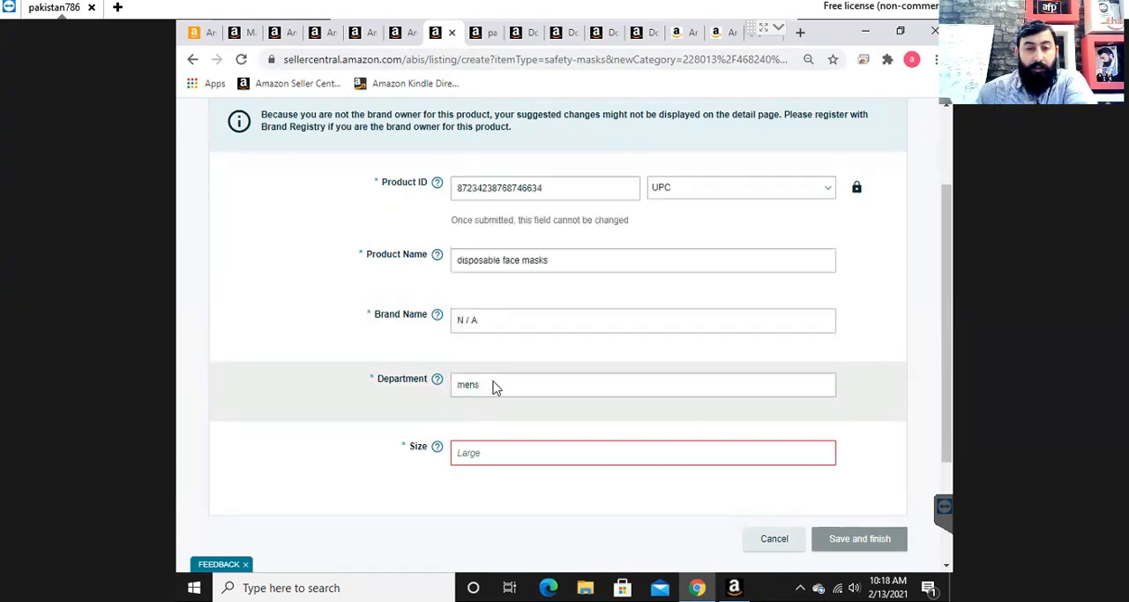
- Clear the department entry and set the department to unisex-adult
left_click(493, 385)
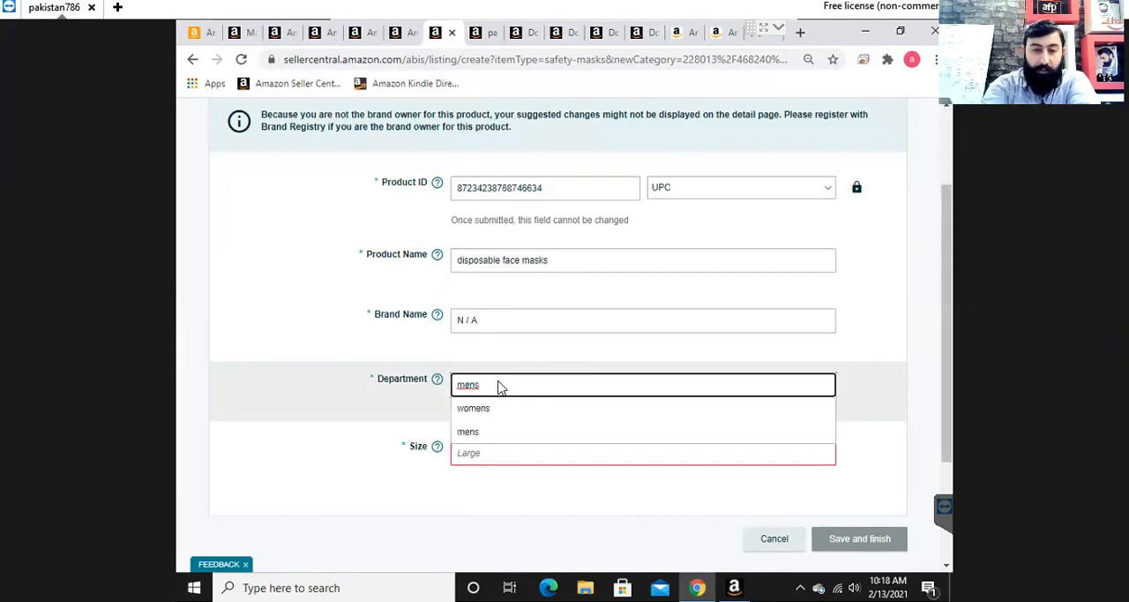
key("BackSpace")
key("BackSpace")
key("BackSpace")
key("BackSpace")
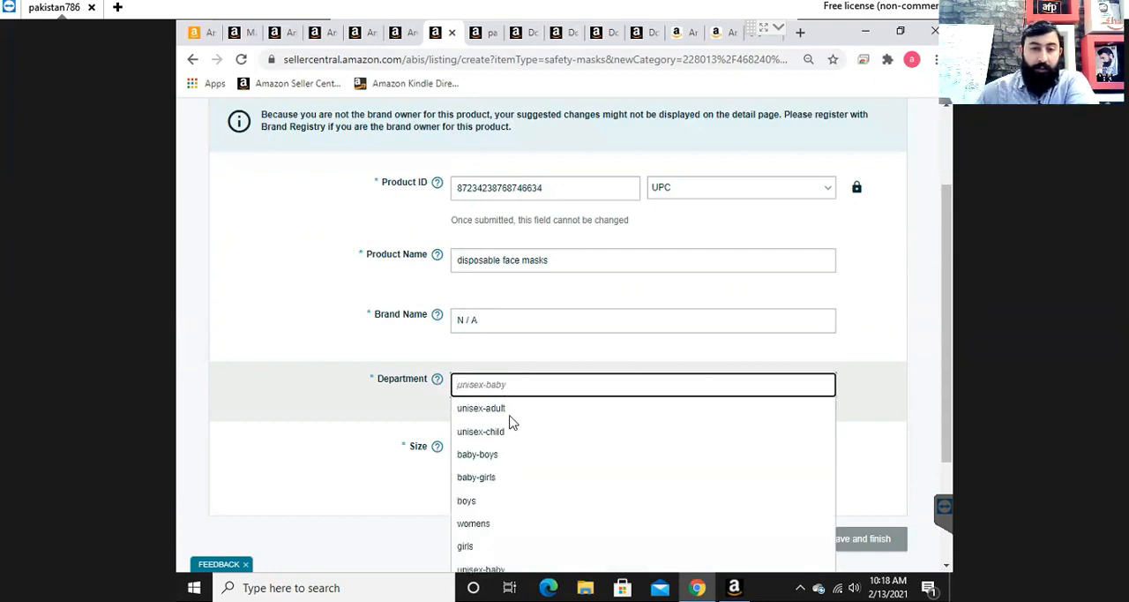
scroll(517, 424, "down", 2)
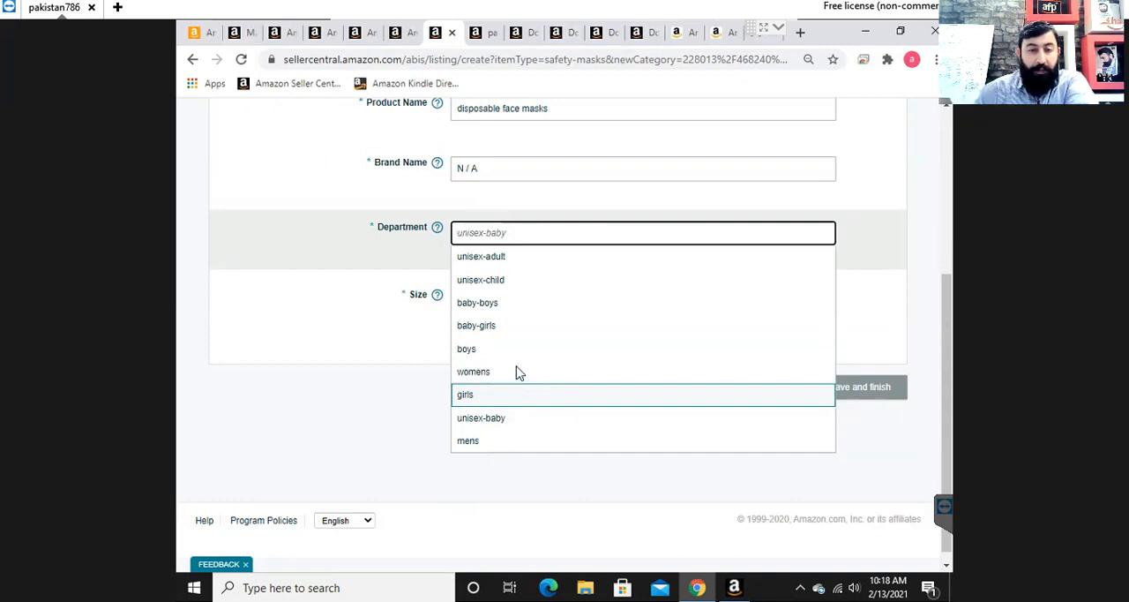
left_click(505, 259)
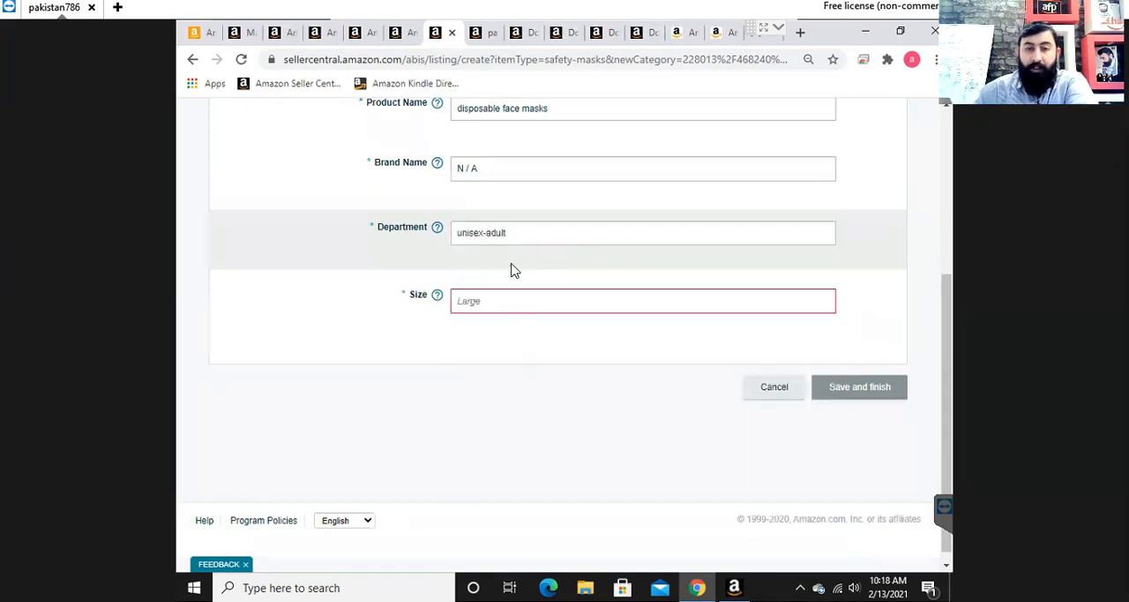
left_click(518, 236)
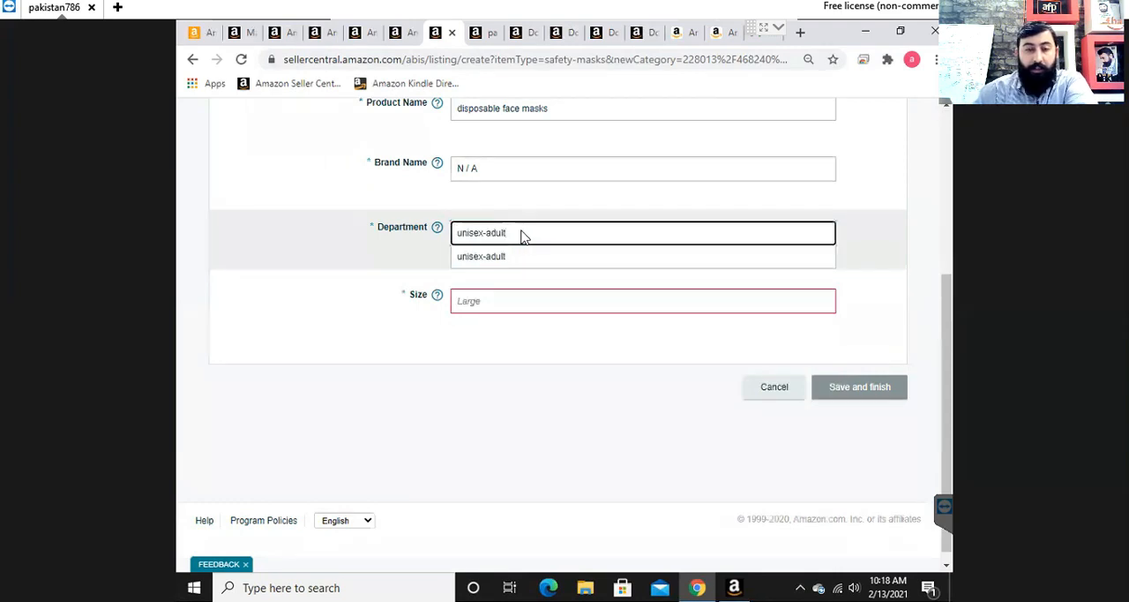
- Look through the size suggestions and the required fields of the offer section
left_click(595, 302)
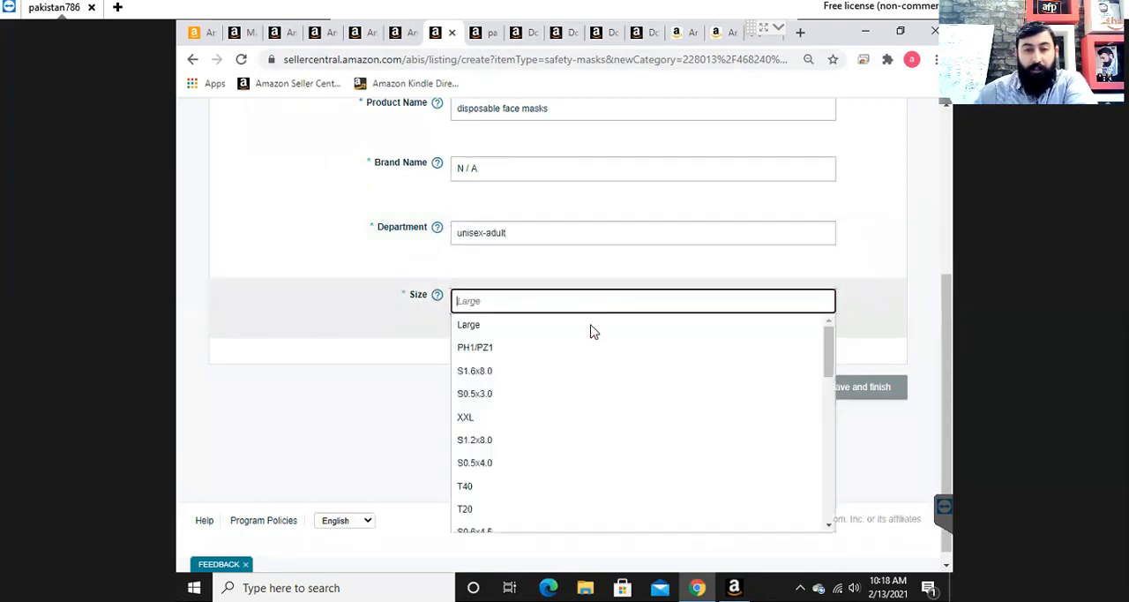
scroll(864, 287, "up", 3)
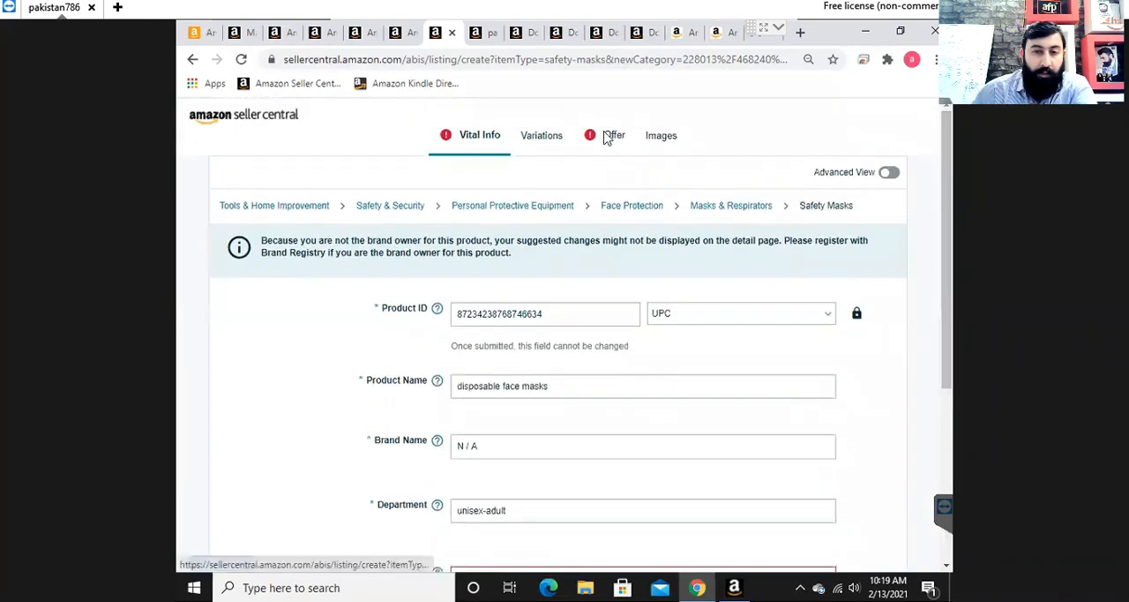
left_click(607, 138)
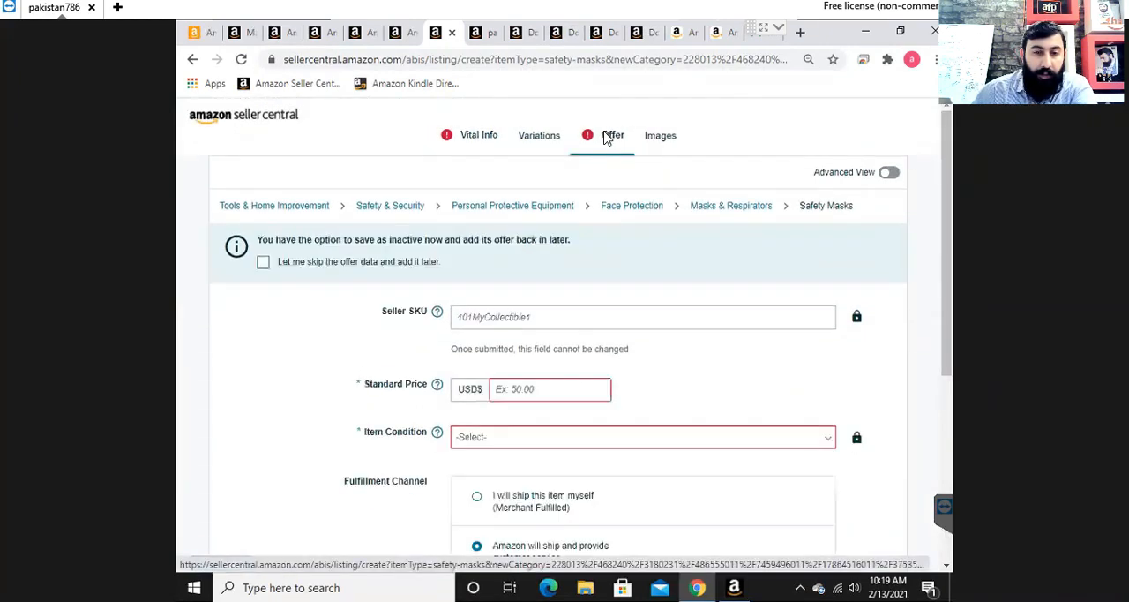
left_click(486, 141)
scroll(781, 300, "down", 3)
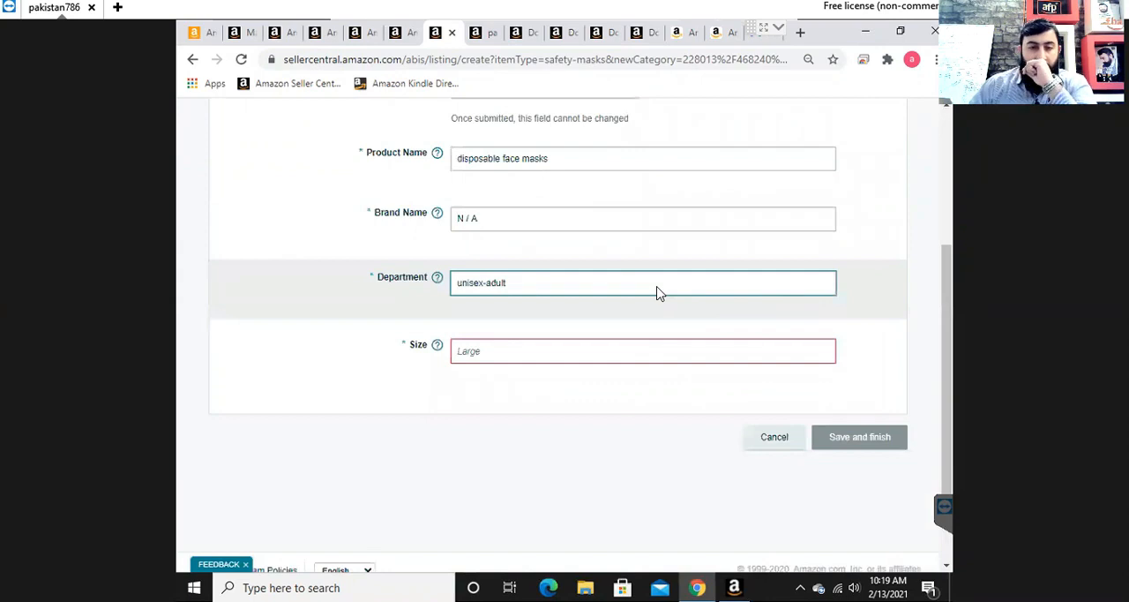
scroll(657, 294, "up", 1)
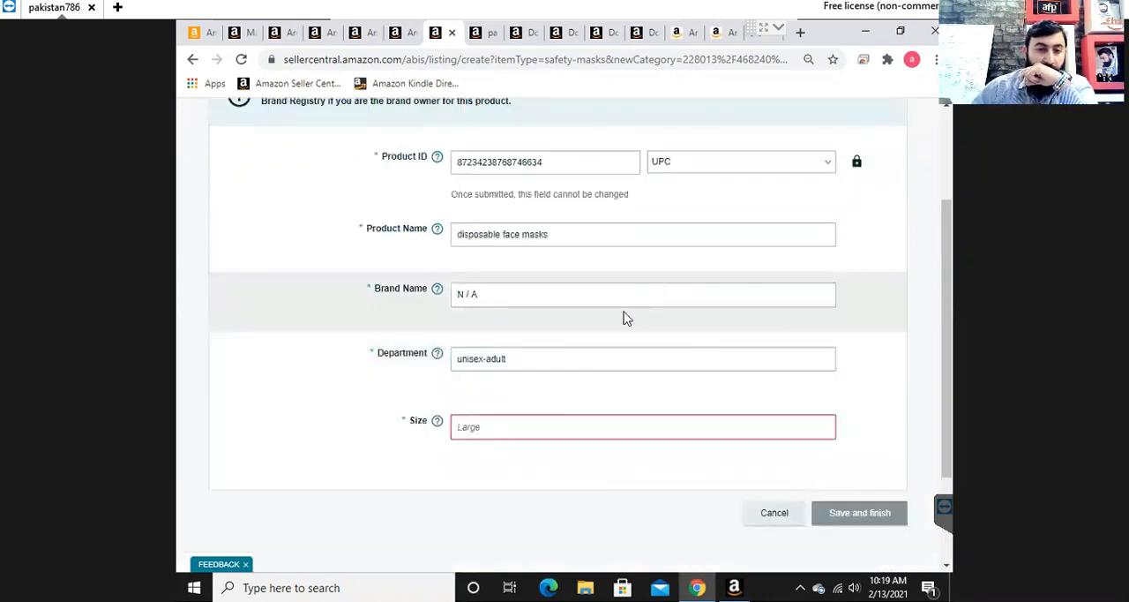
- Clear the department entry and set the department to mens
left_click(578, 362)
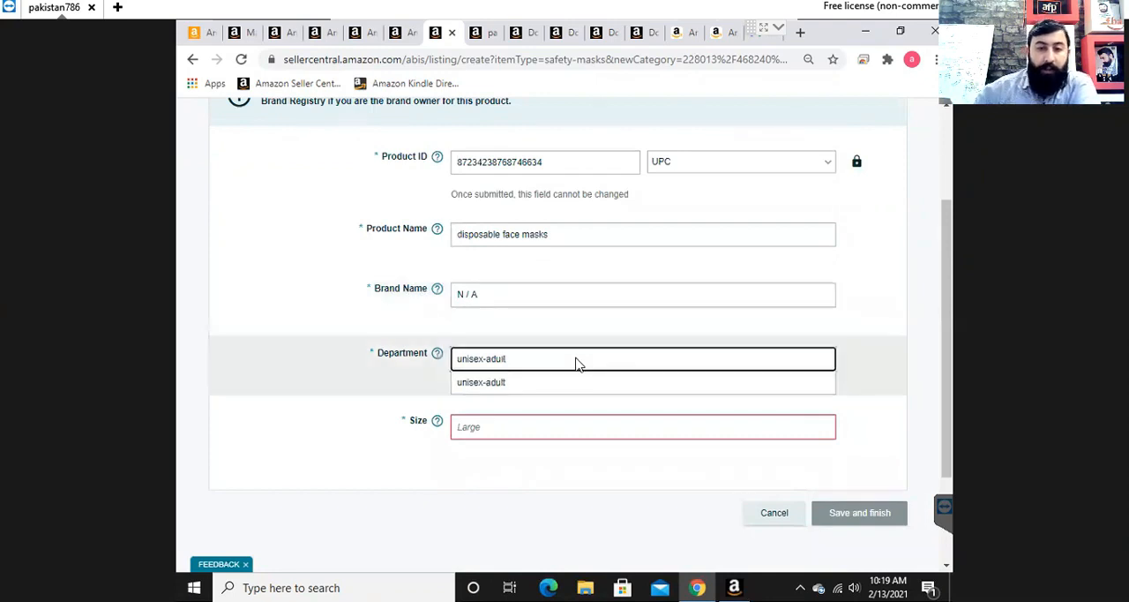
key("BackSpace")
key("BackSpace")
key("BackSpace")
key("BackSpace")
key("BackSpace")
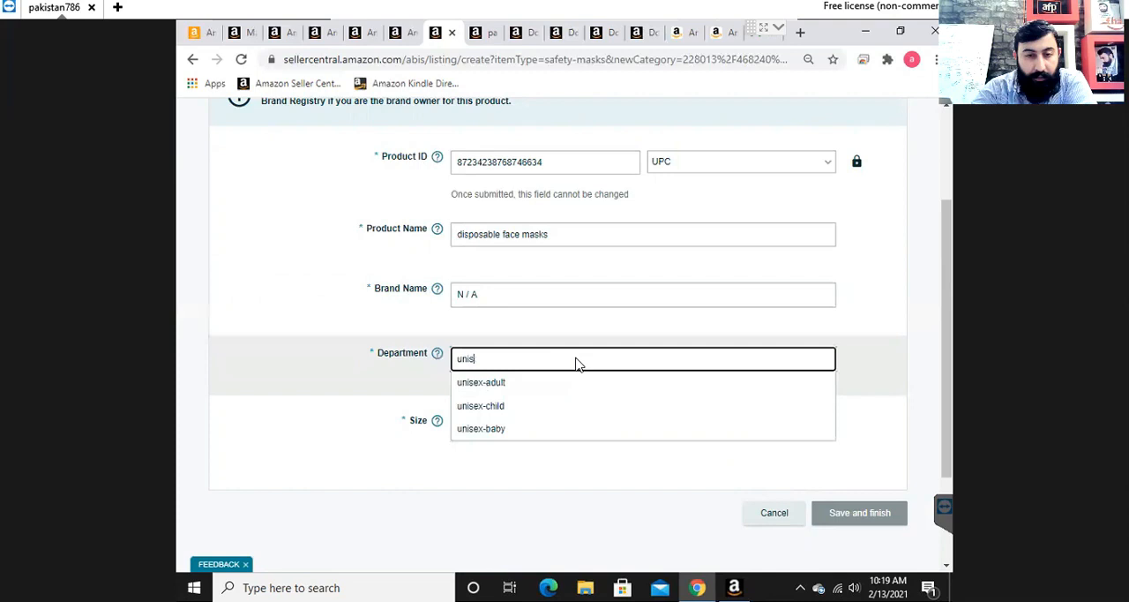
key("BackSpace")
key("BackSpace")
key("BackSpace")
key("BackSpace")
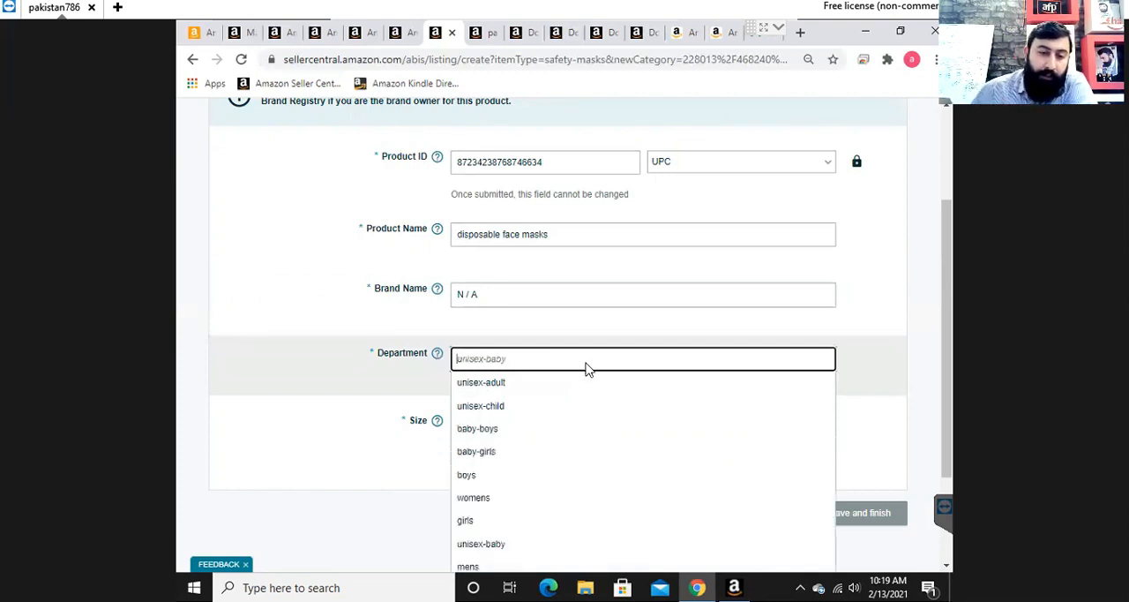
scroll(584, 368, "down", 1)
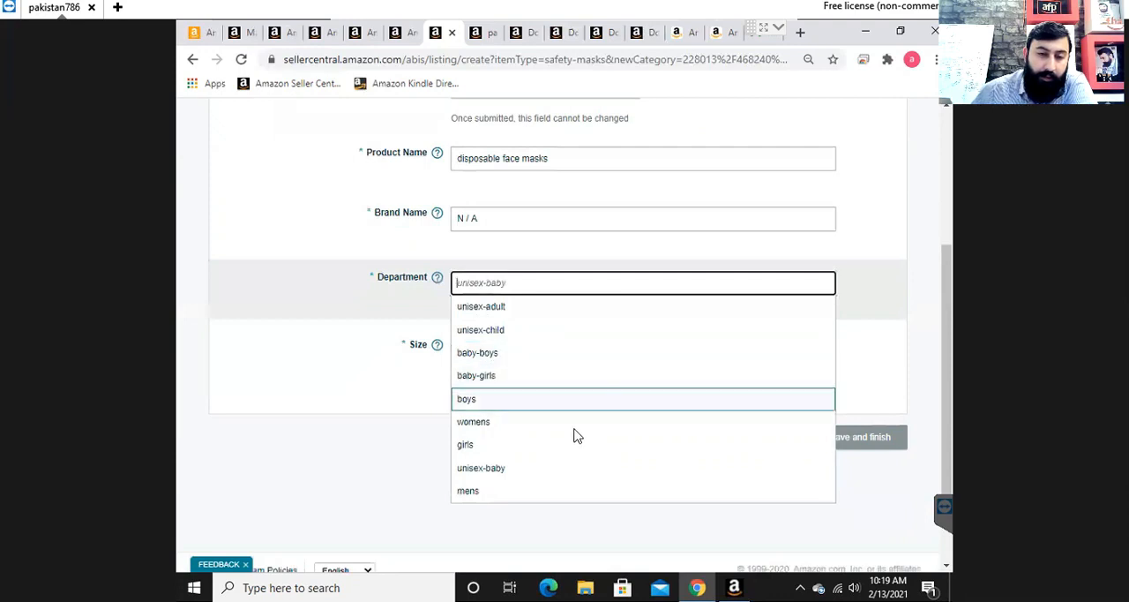
left_click(575, 492)
- Switch the department to womens and clear the entry again
left_click(510, 284)
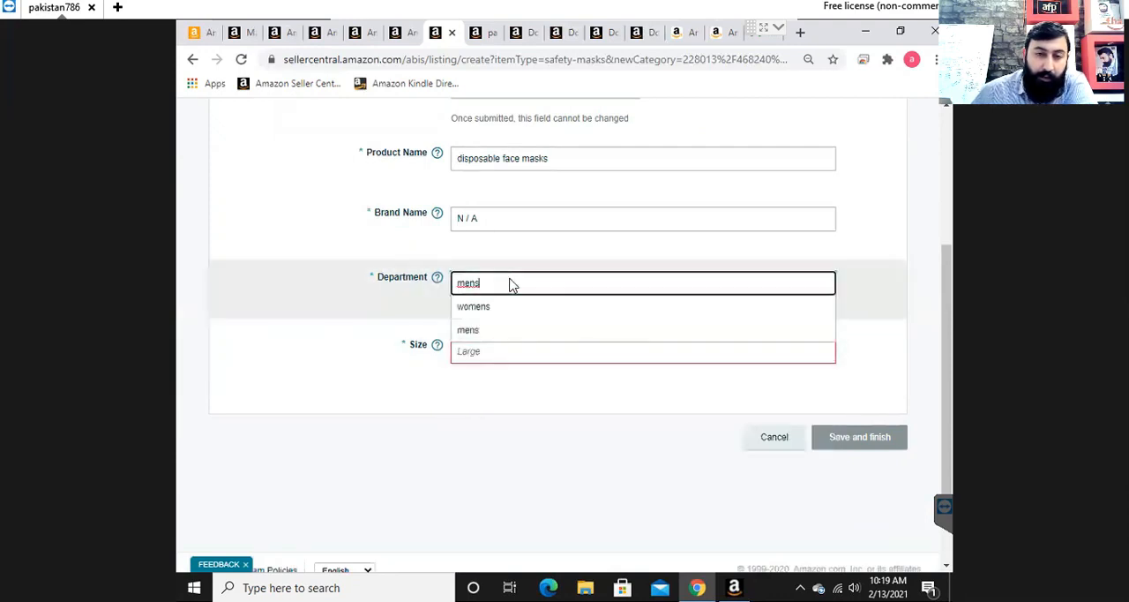
left_click(509, 308)
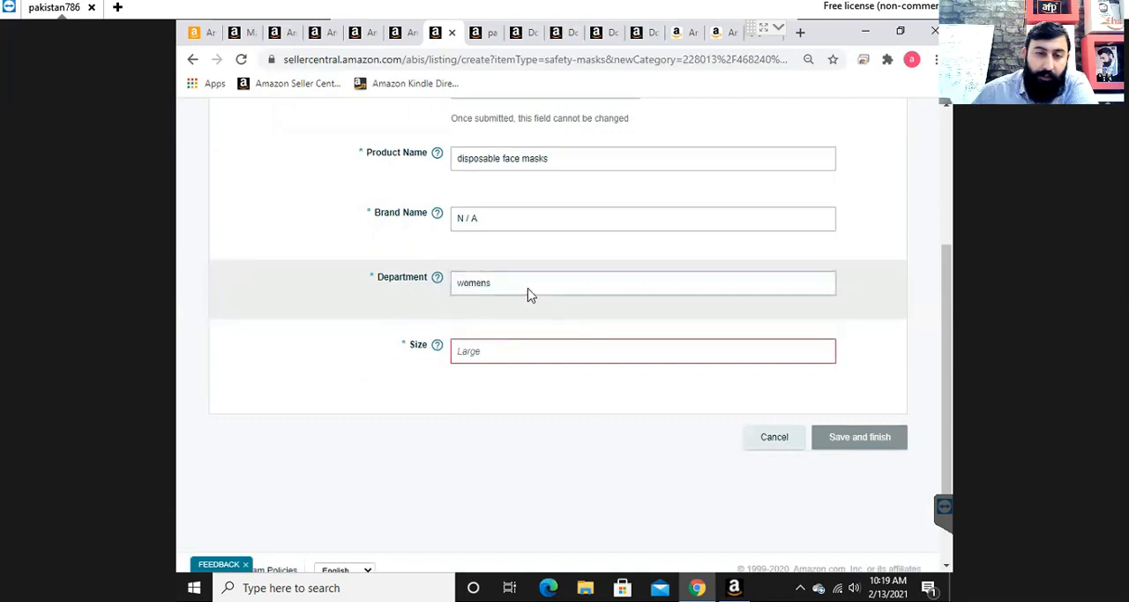
left_click(530, 294)
key("BackSpace")
key("BackSpace")
key("BackSpace")
key("BackSpace")
key("BackSpace")
key("BackSpace")
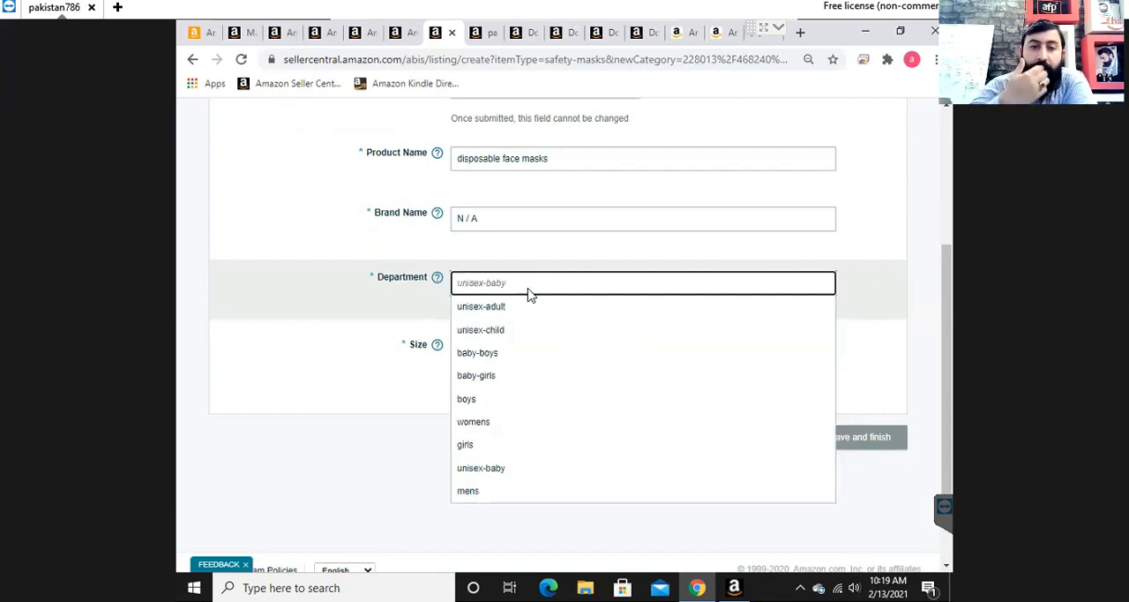
- Check the available size suggestions without picking one
left_click(847, 228)
left_click(565, 357)
left_click(547, 353)
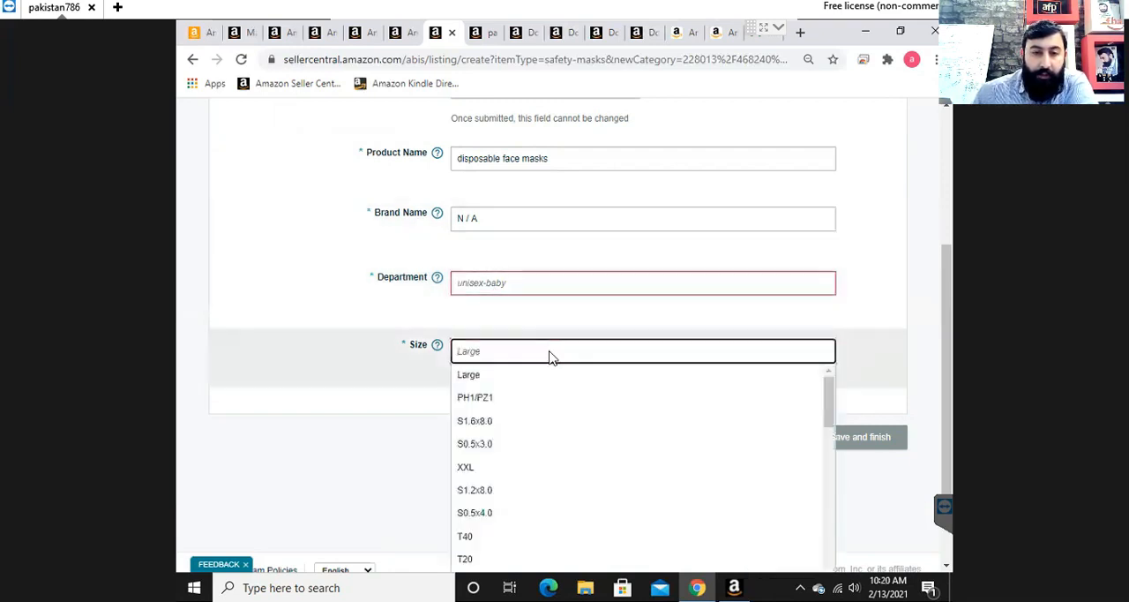
left_click(922, 262)
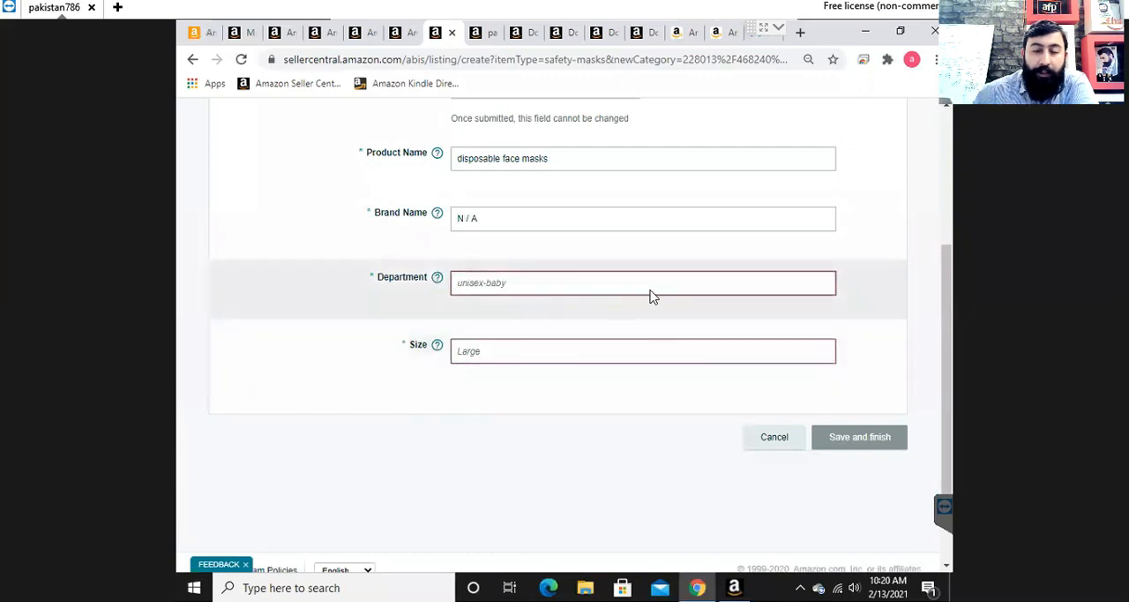
- Review the product name, the Safety Masks category path and the remaining vital info fields of the listing
scroll(924, 289, "up", 1)
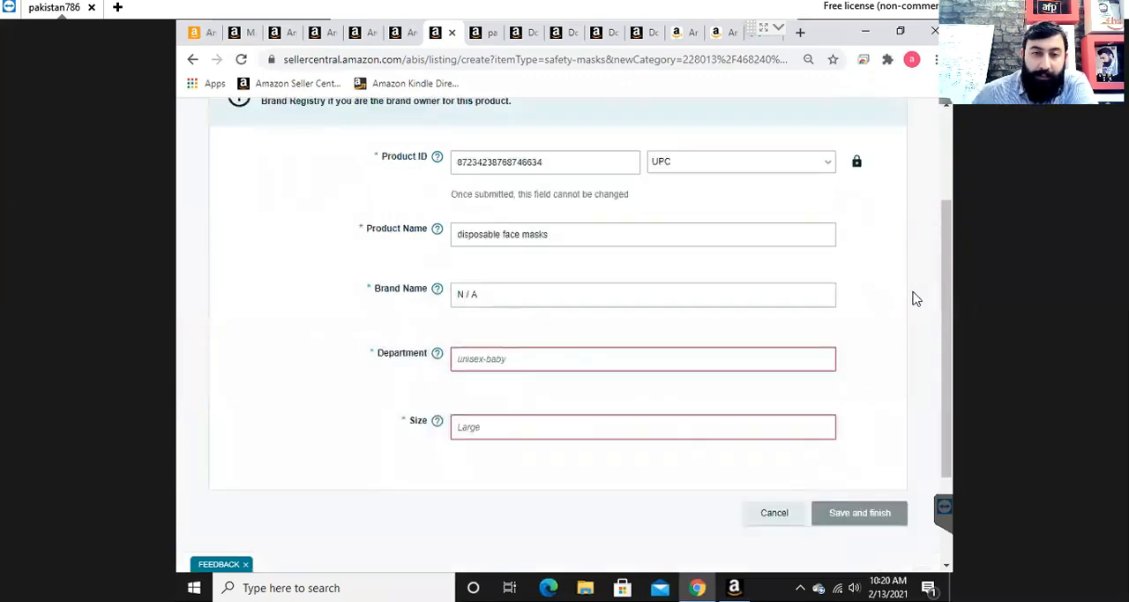
scroll(917, 300, "up", 1)
left_click_drag(588, 315, 446, 321)
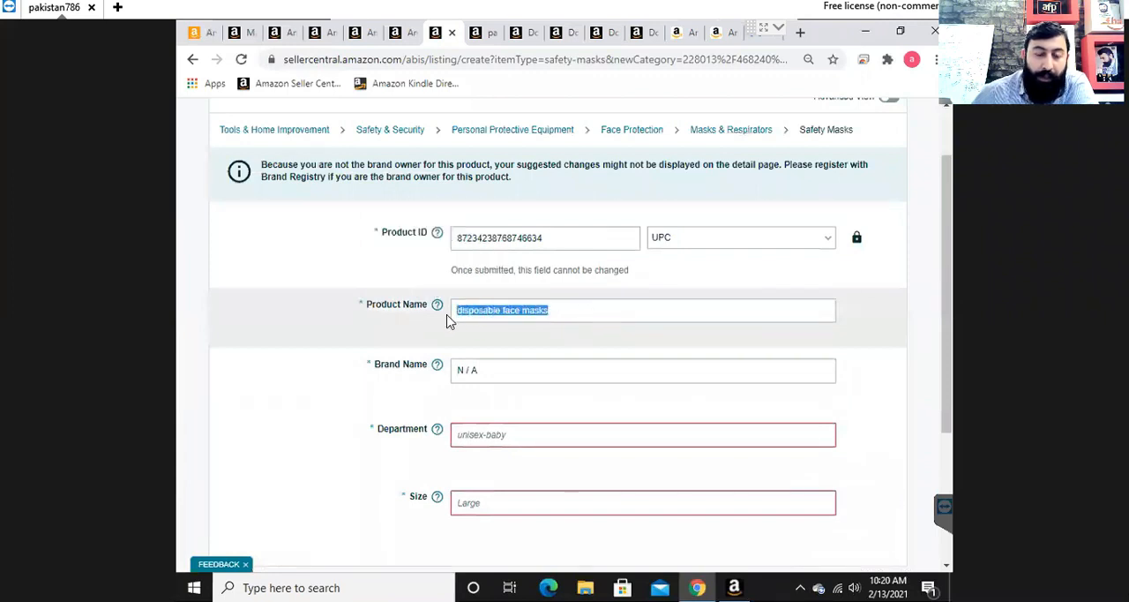
scroll(922, 358, "down", 1)
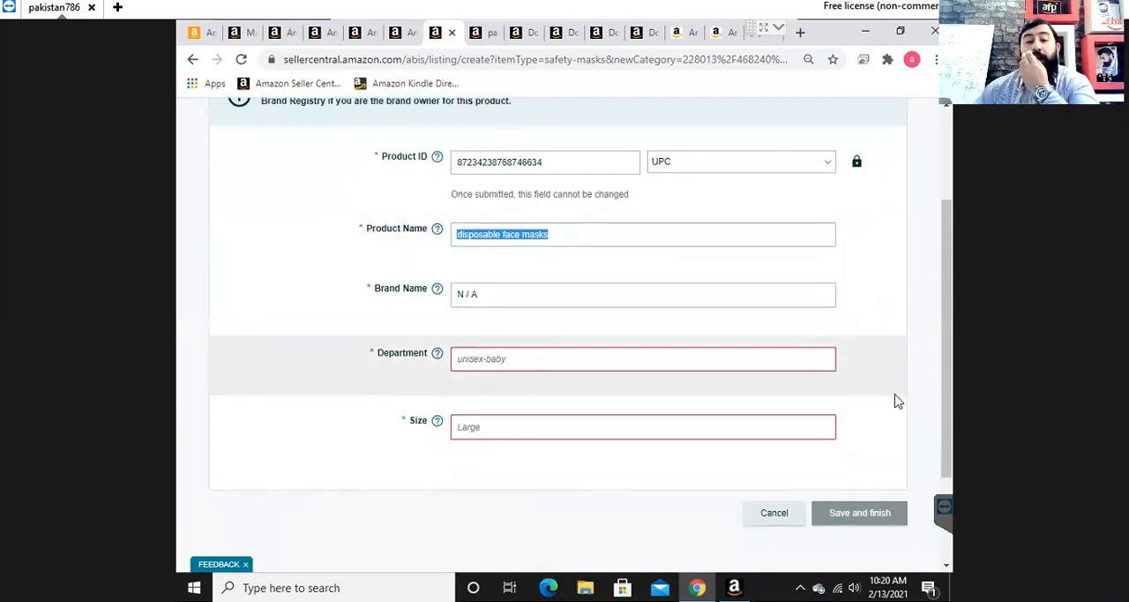
scroll(900, 388, "up", 2)
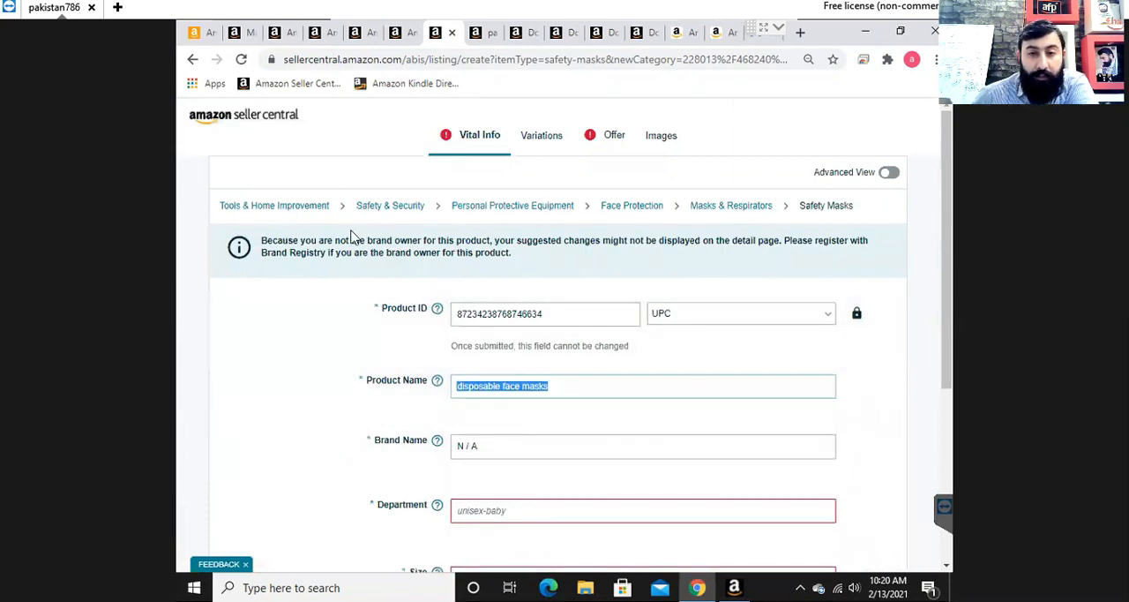
left_click(633, 207)
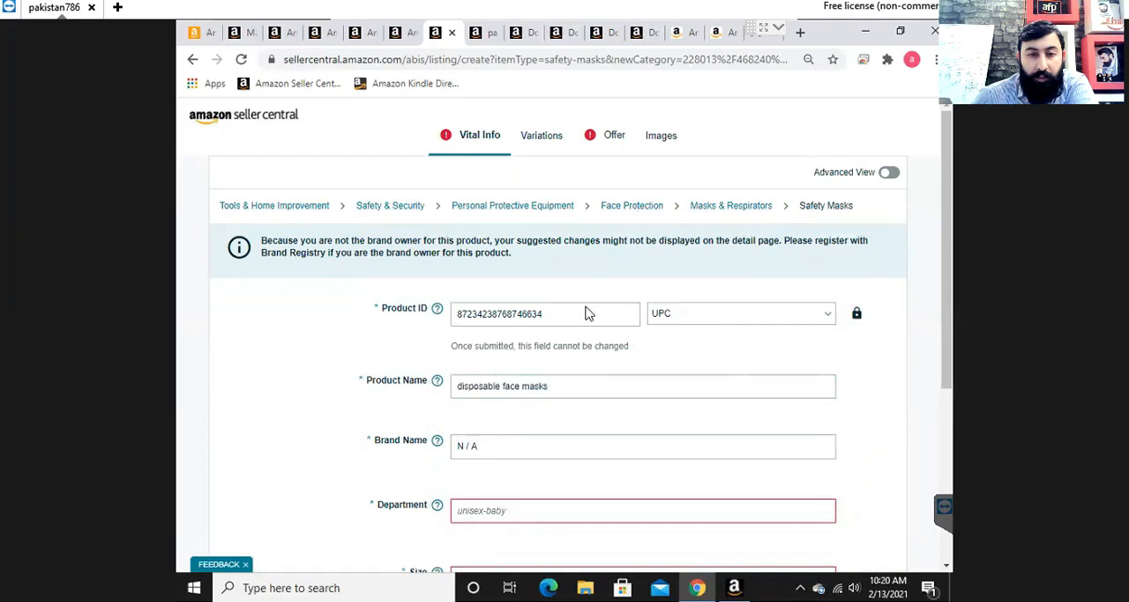
triple_click(539, 207)
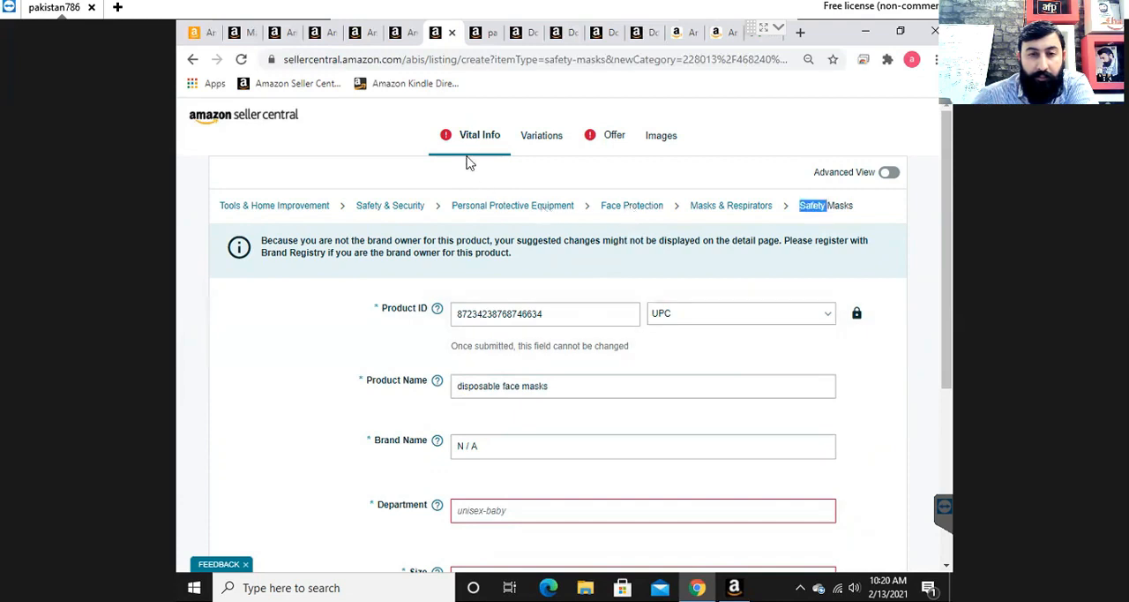
left_click(703, 302)
scroll(703, 303, "down", 3)
right_click(702, 301)
left_click(877, 296)
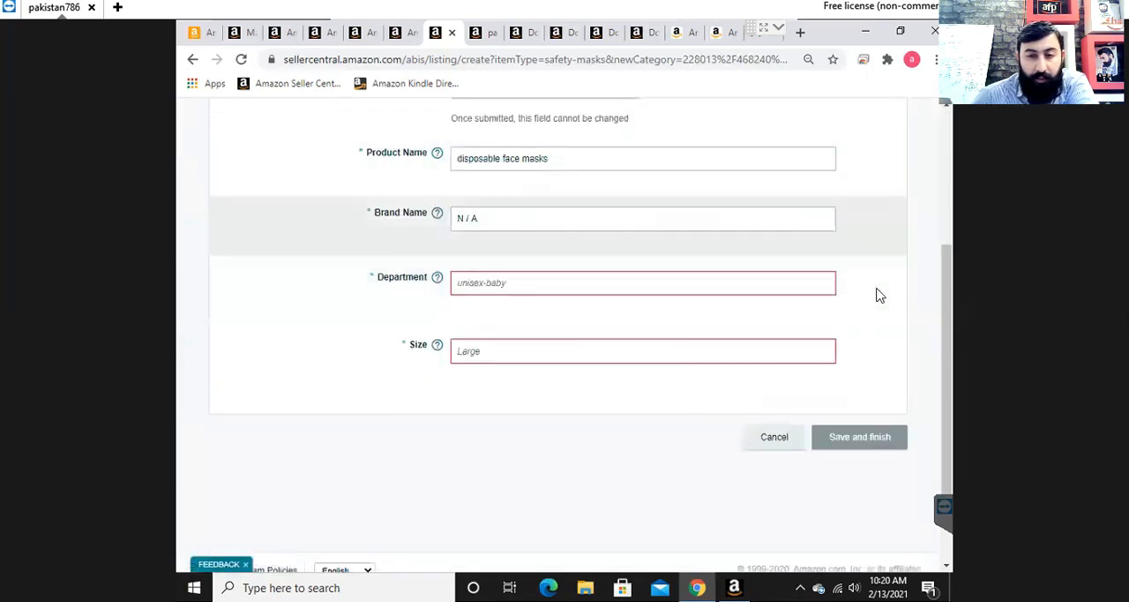
- Cancel the face mask listing and open the Beauty & Personal Care category for a new product
left_click(776, 441)
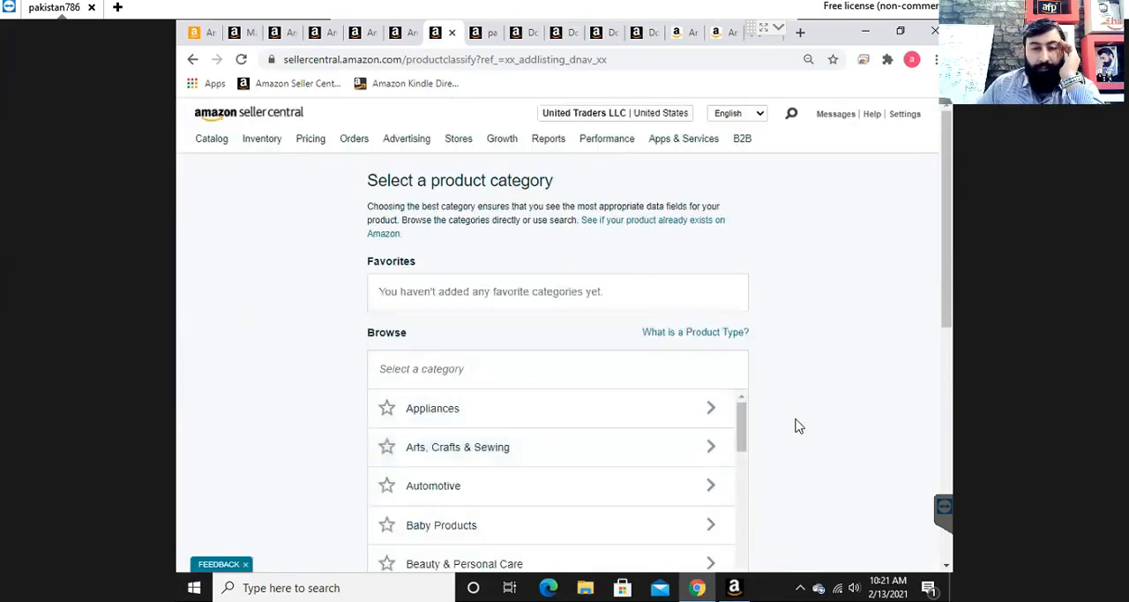
scroll(796, 427, "down", 1)
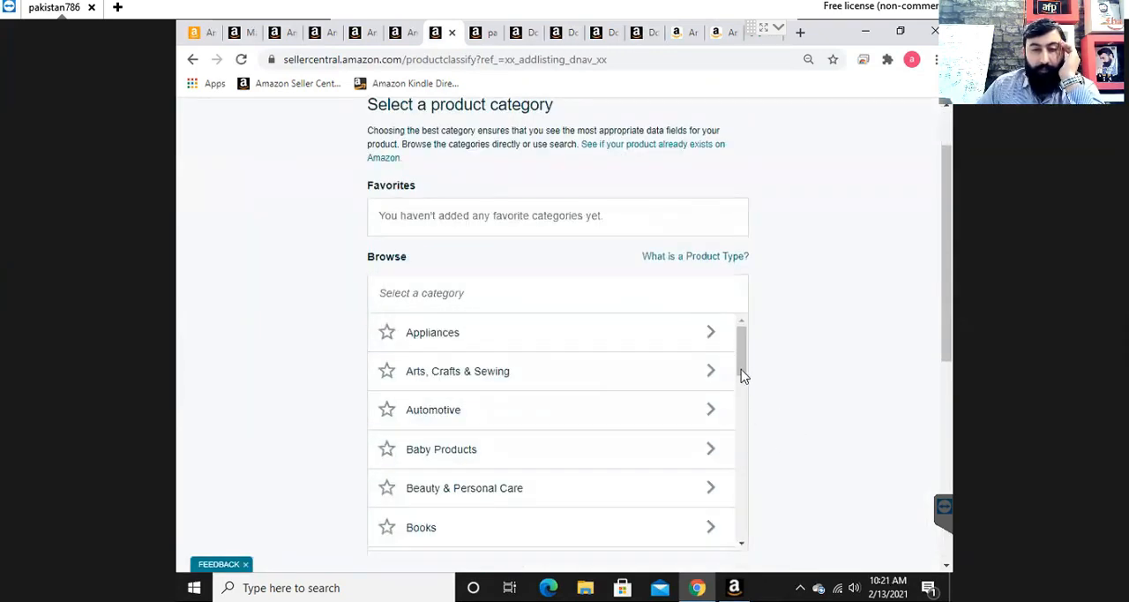
scroll(744, 381, "down", 1)
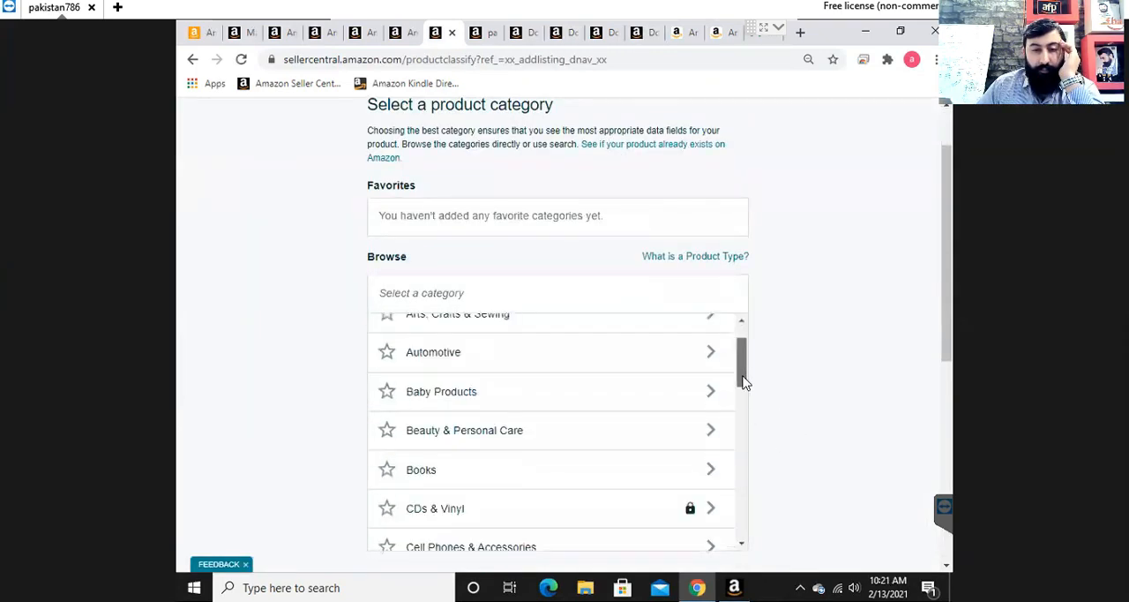
left_click(706, 429)
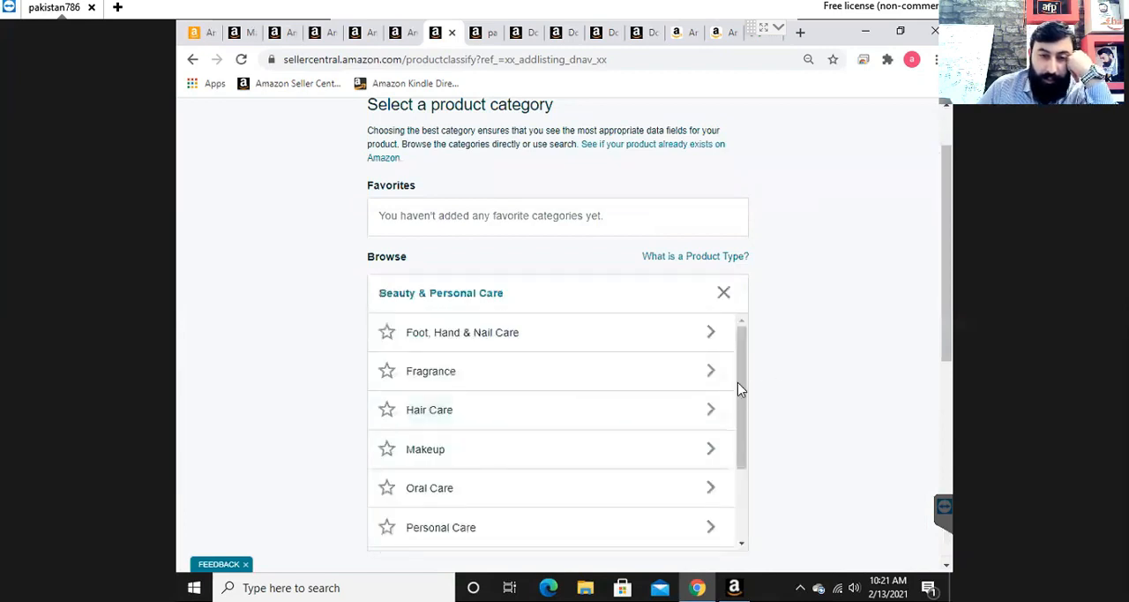
- Select the Clips category under Personal Care > Hair Care > Hair Accessories
left_click_drag(746, 394, 746, 434)
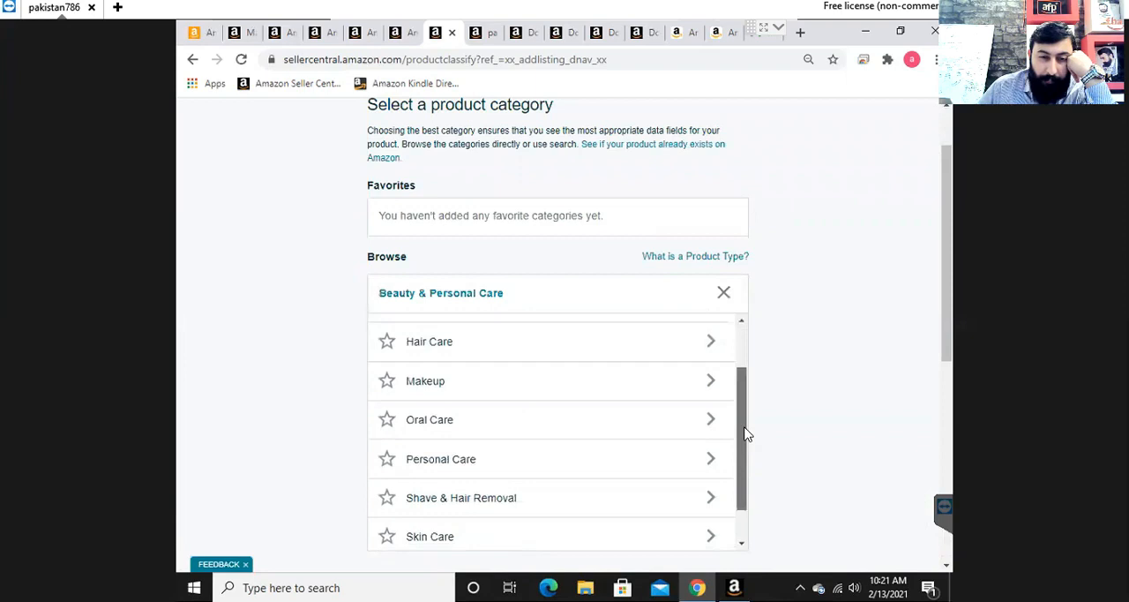
left_click(572, 464)
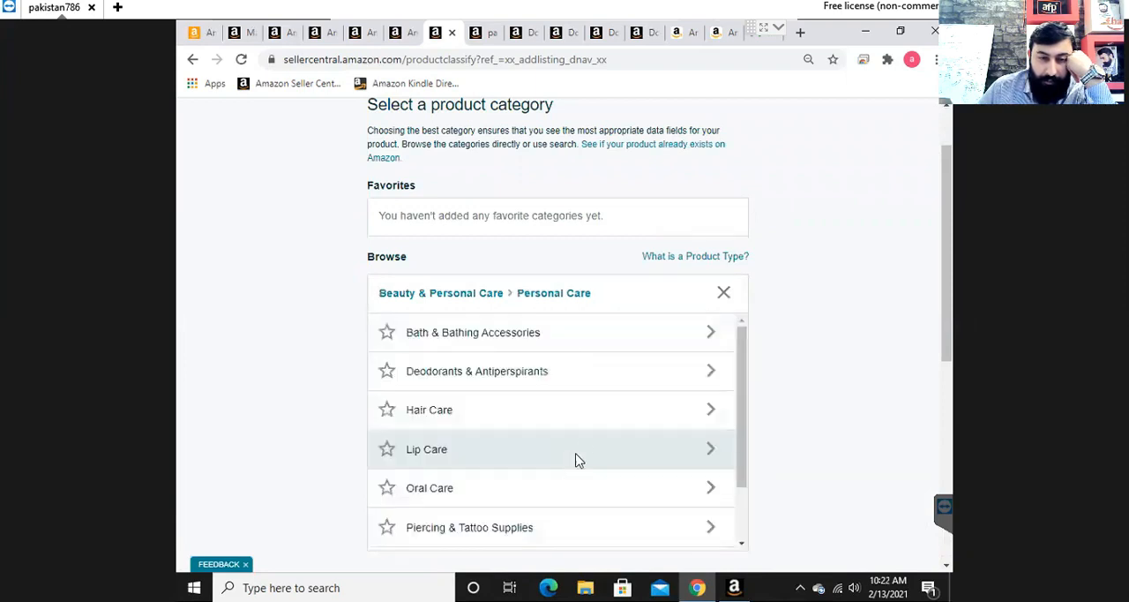
left_click(613, 418)
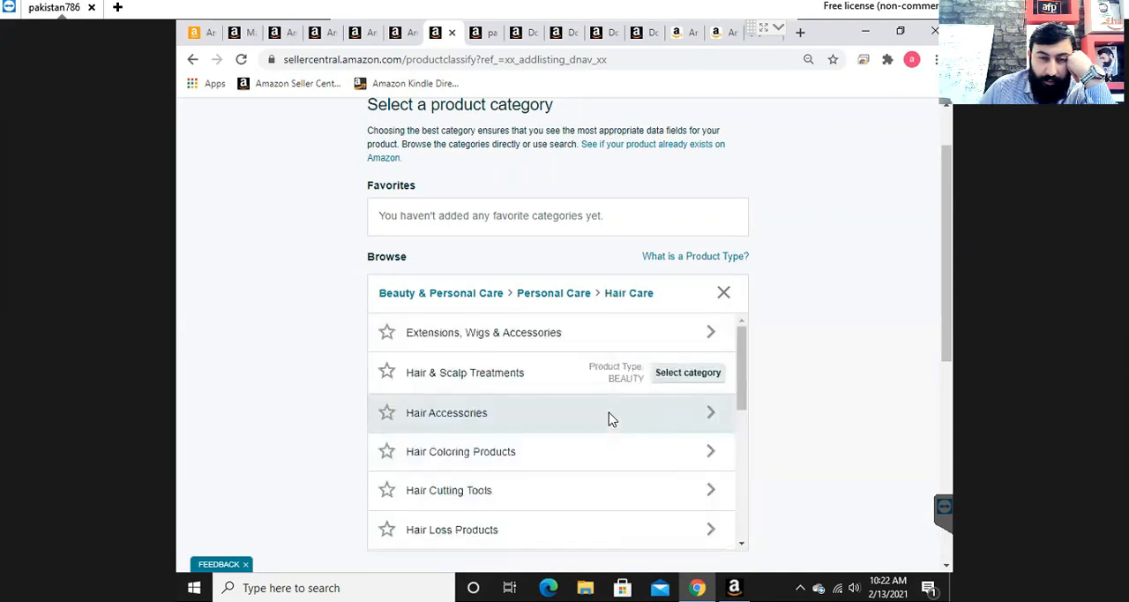
left_click(613, 418)
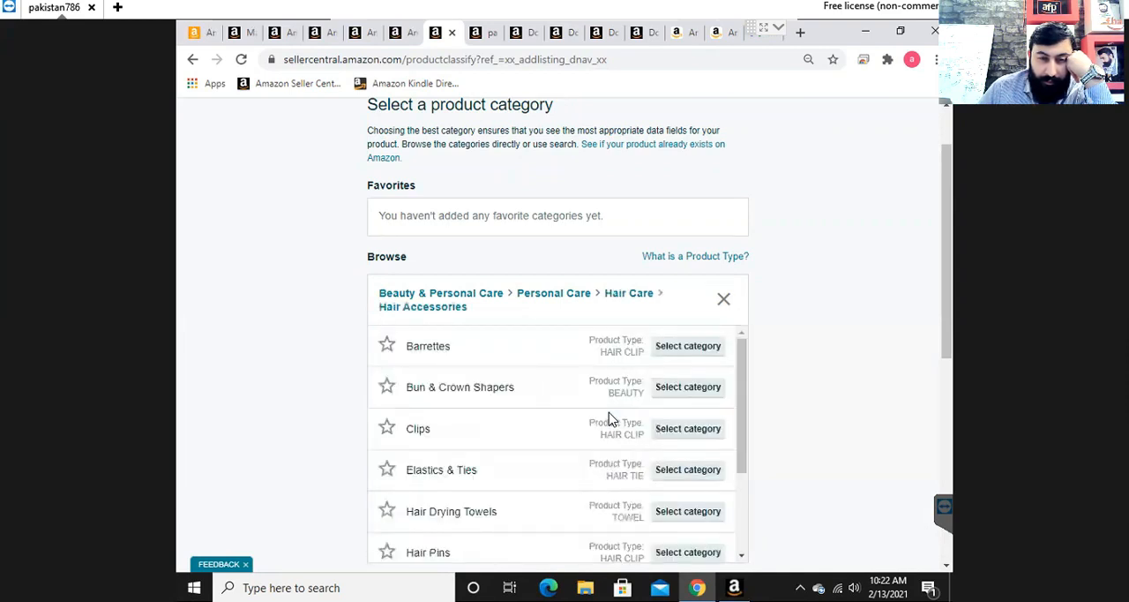
left_click(679, 434)
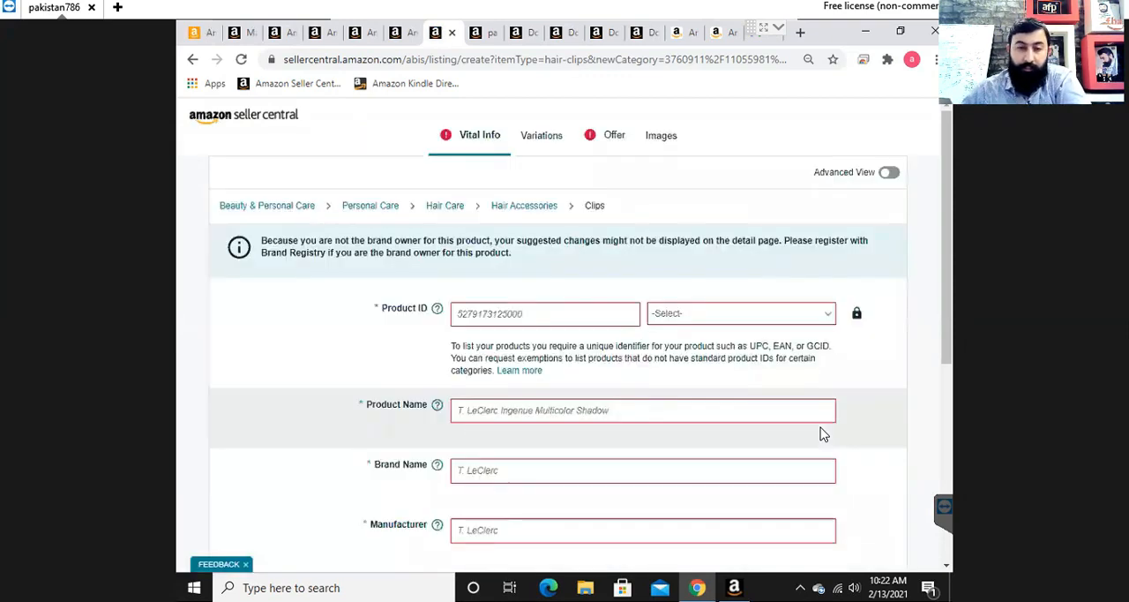
- Examine the vital info fields of the hair clips listing, including unit count, unit count type and product ID
scroll(700, 408, "down", 3)
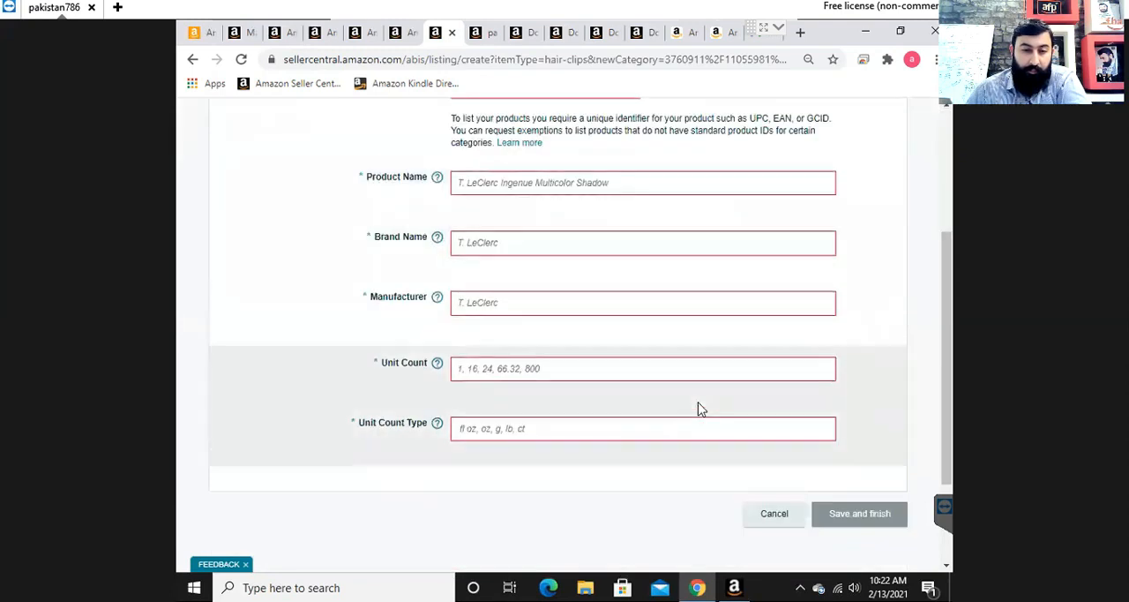
scroll(691, 409, "up", 1)
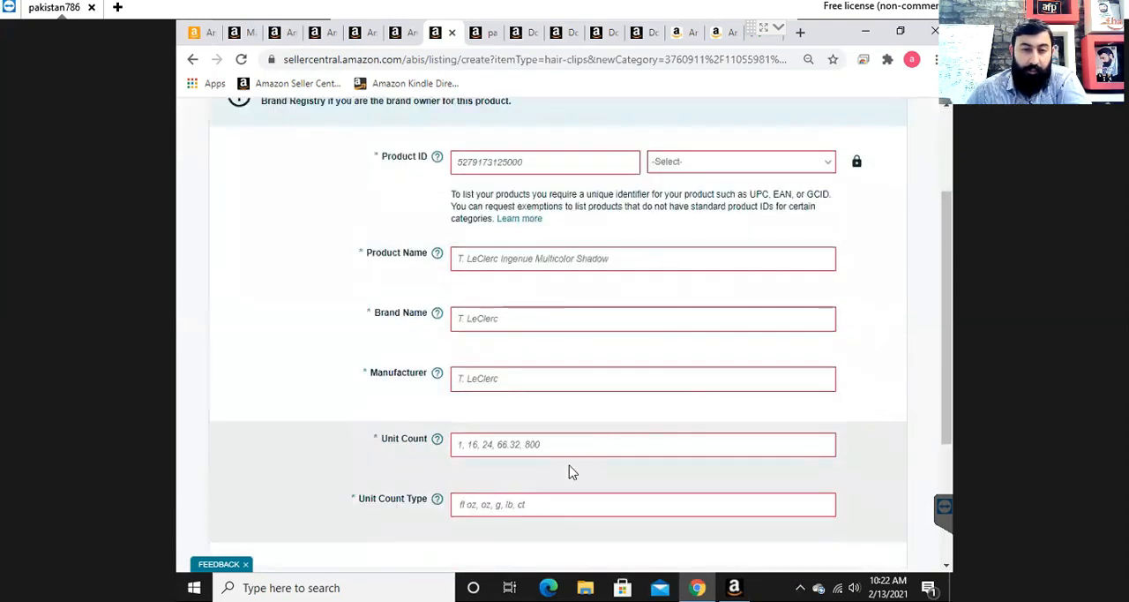
left_click(484, 510)
left_click(393, 509)
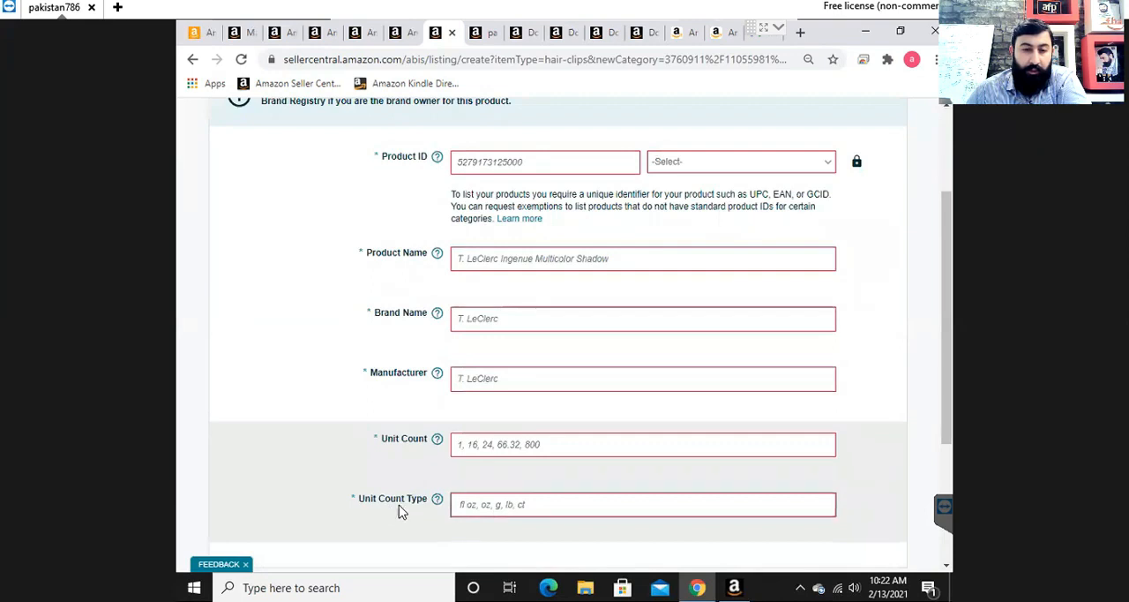
scroll(519, 514, "up", 2)
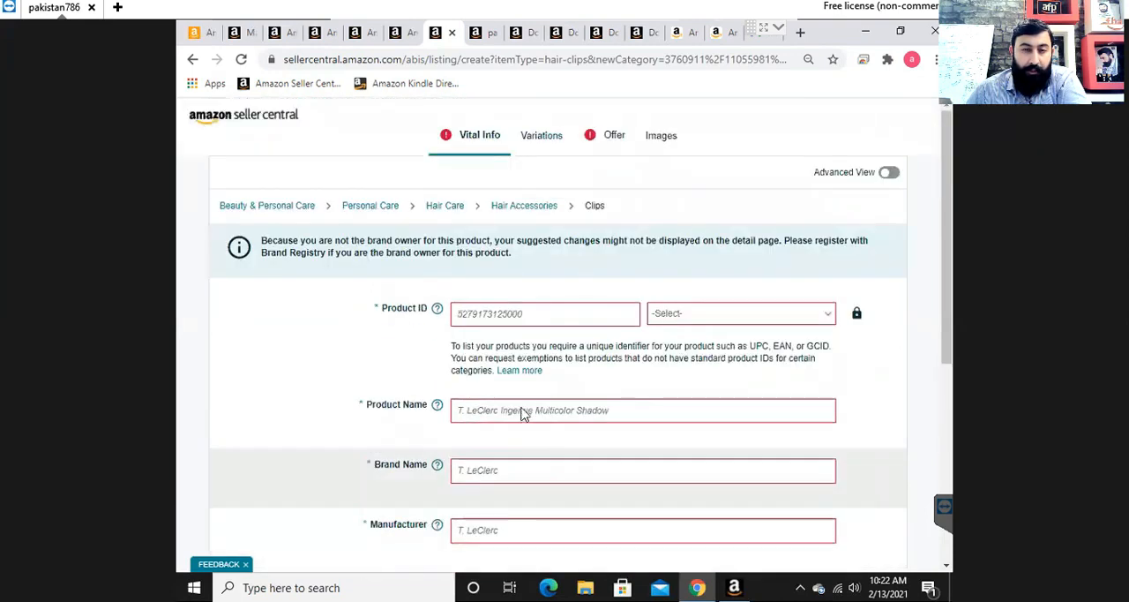
left_click(522, 319)
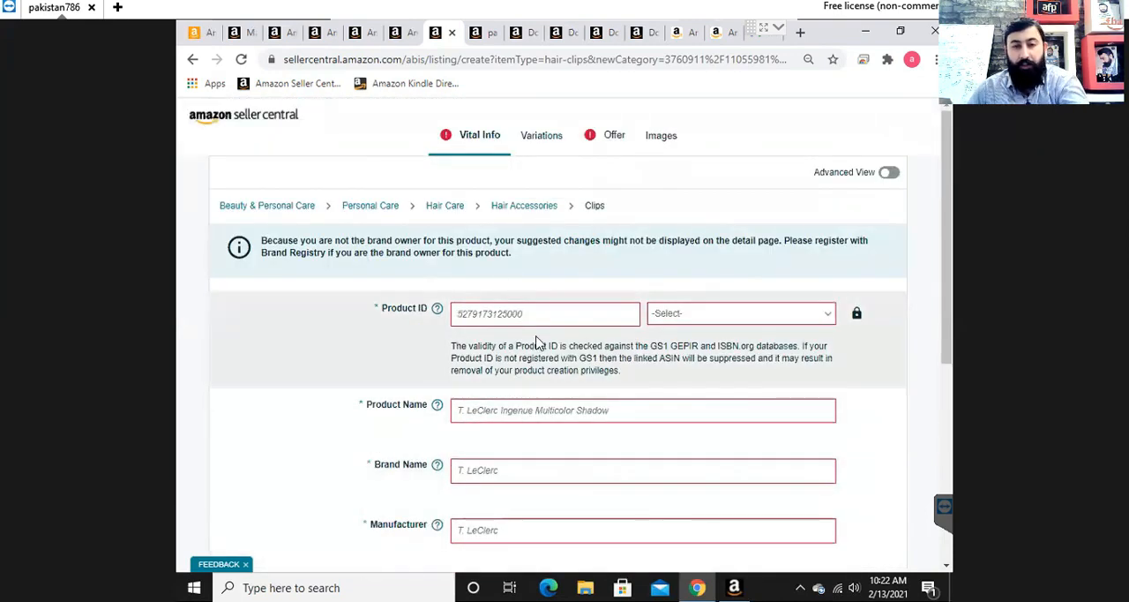
type("2345345353")
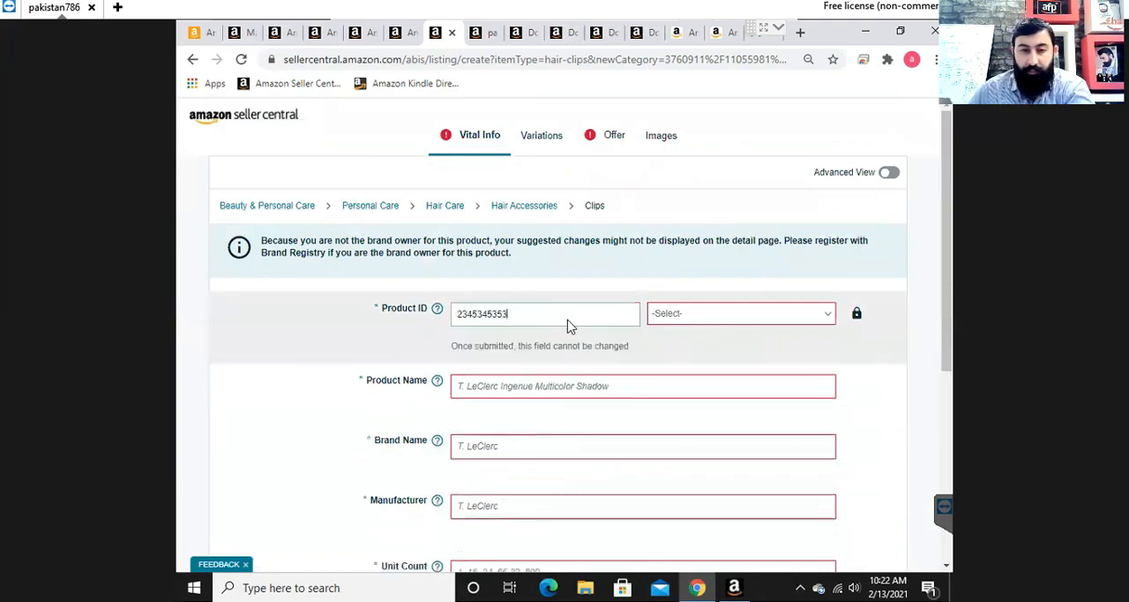
left_click(760, 320)
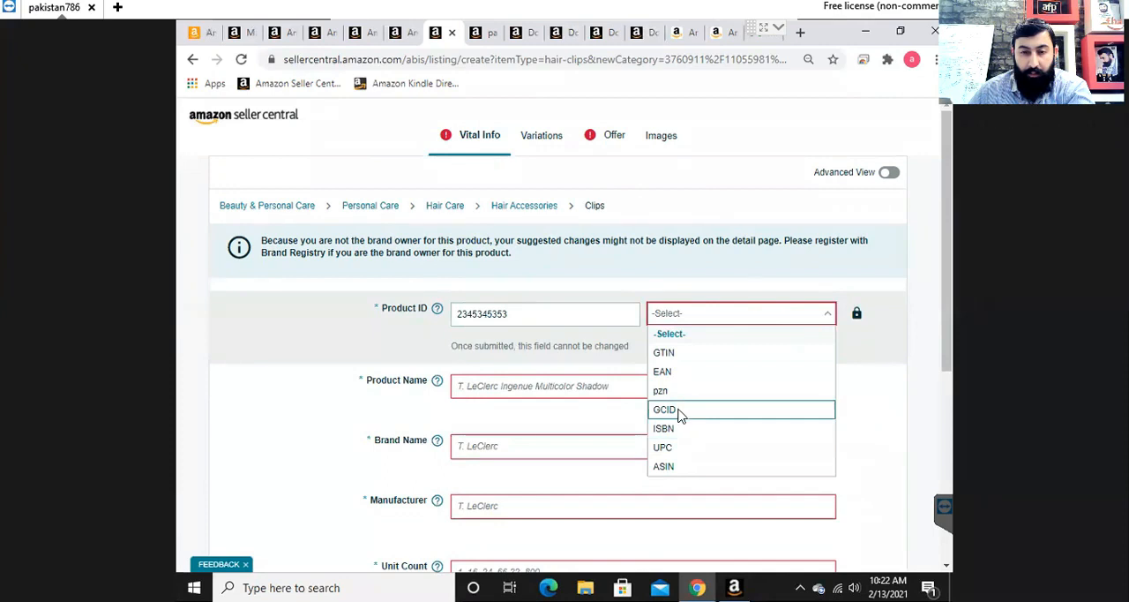
left_click(675, 353)
- Fill in the product name HAIR CLIP, brand name N / A and manufacturer UNITED TRADERS
left_click(624, 394)
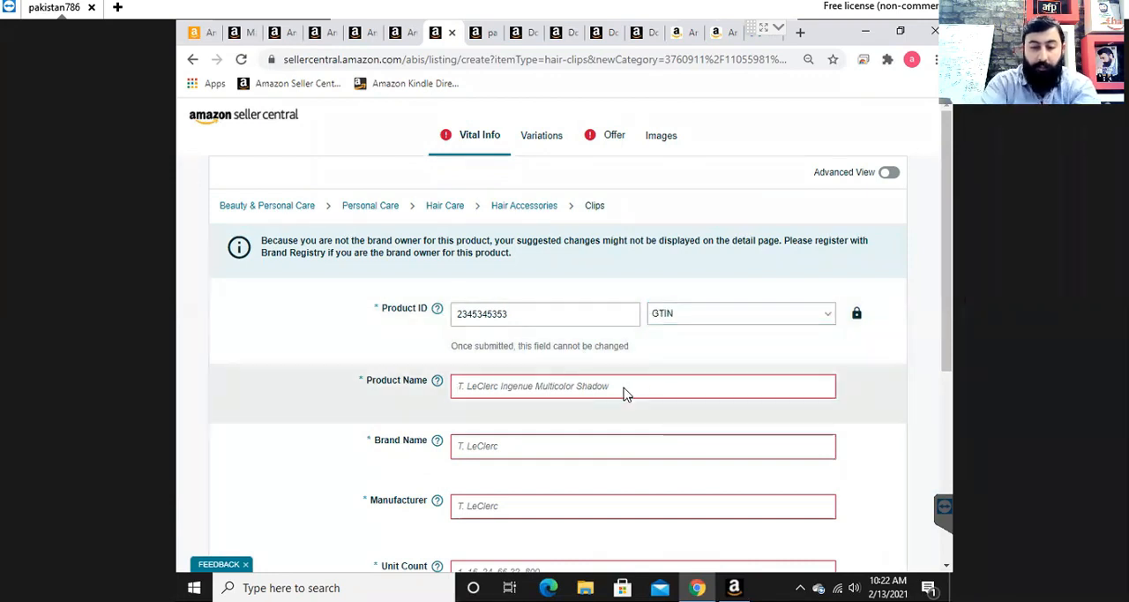
type("HAIR CLIP")
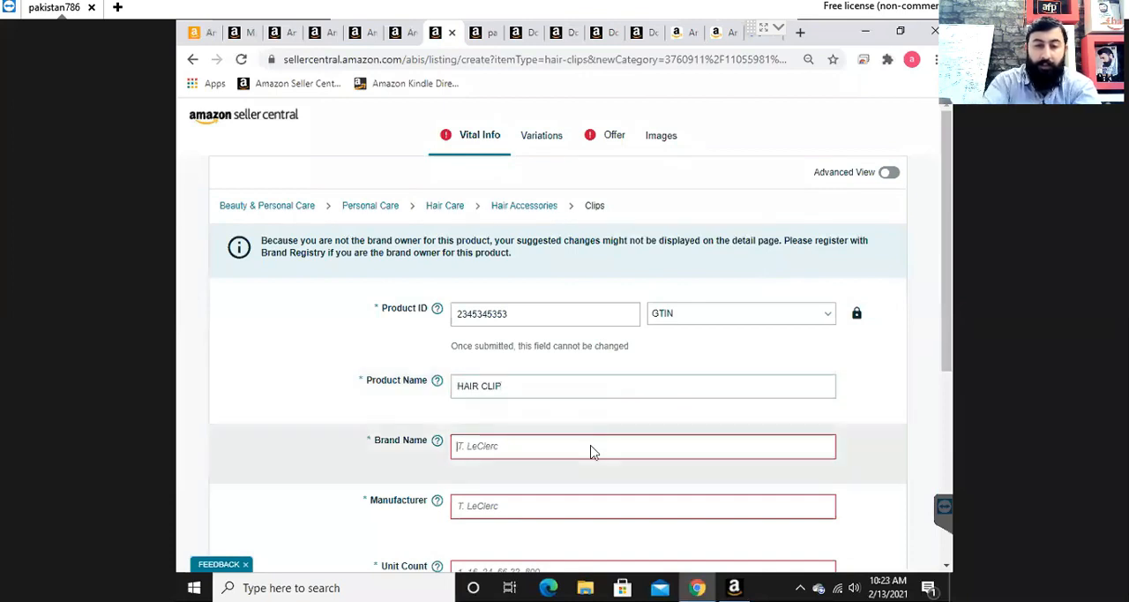
type("N / A")
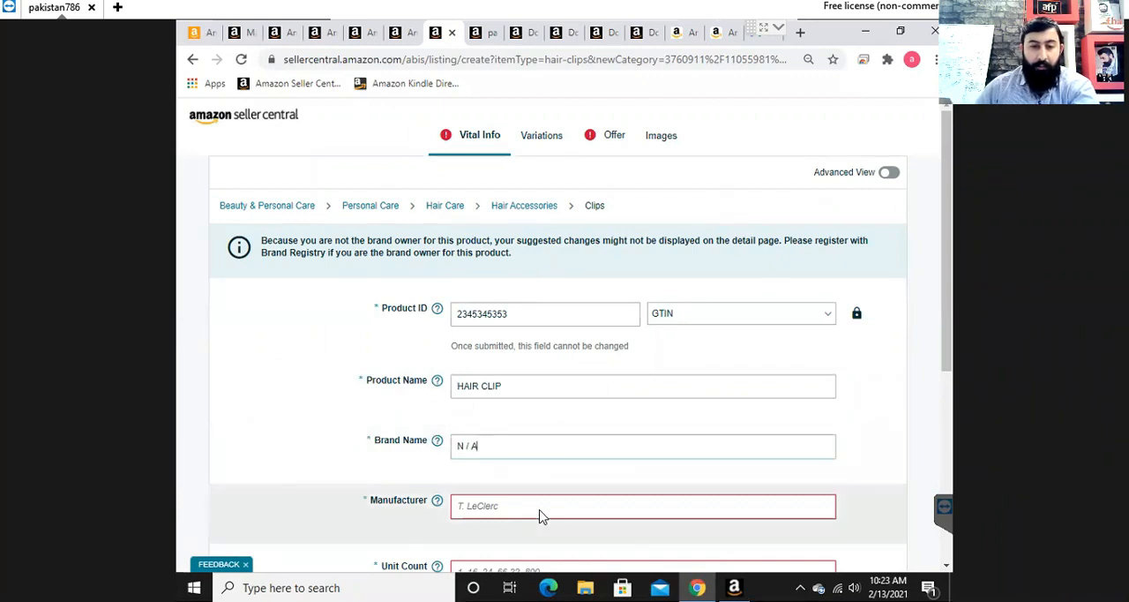
type("UN")
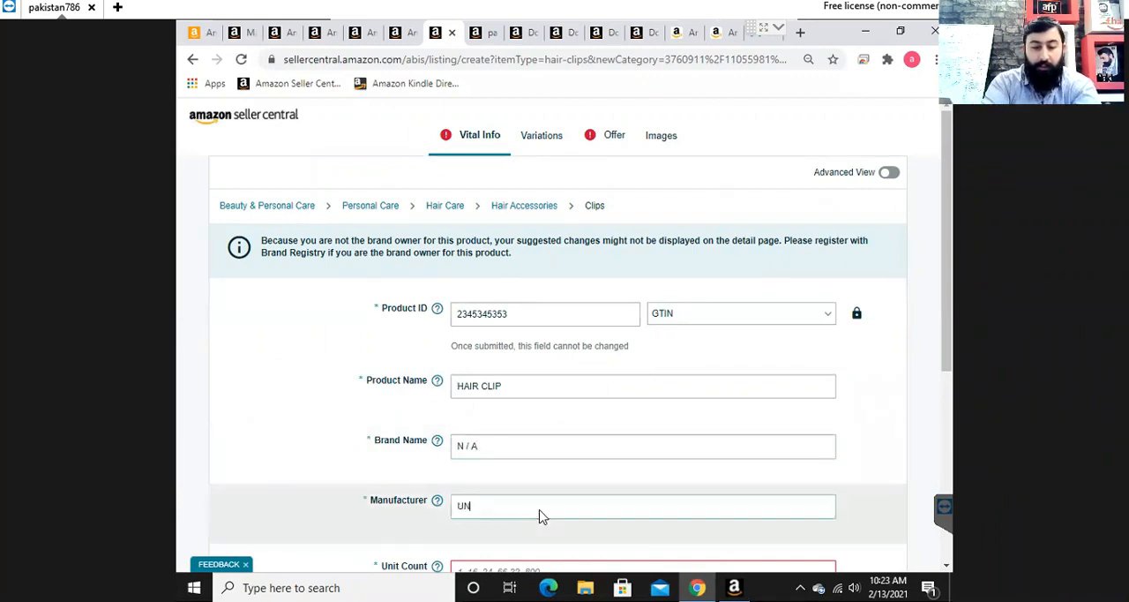
type("ITED TRADES")
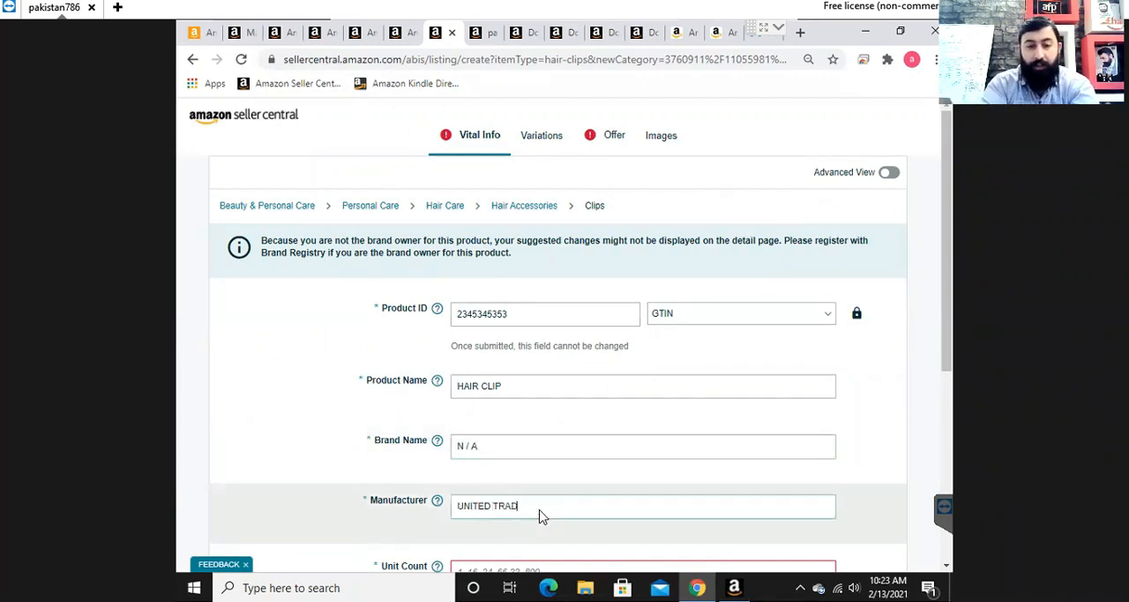
key("BackSpace")
type("RS")
- Set the unit count to 100 and the unit count type to Count
scroll(666, 477, "down", 1)
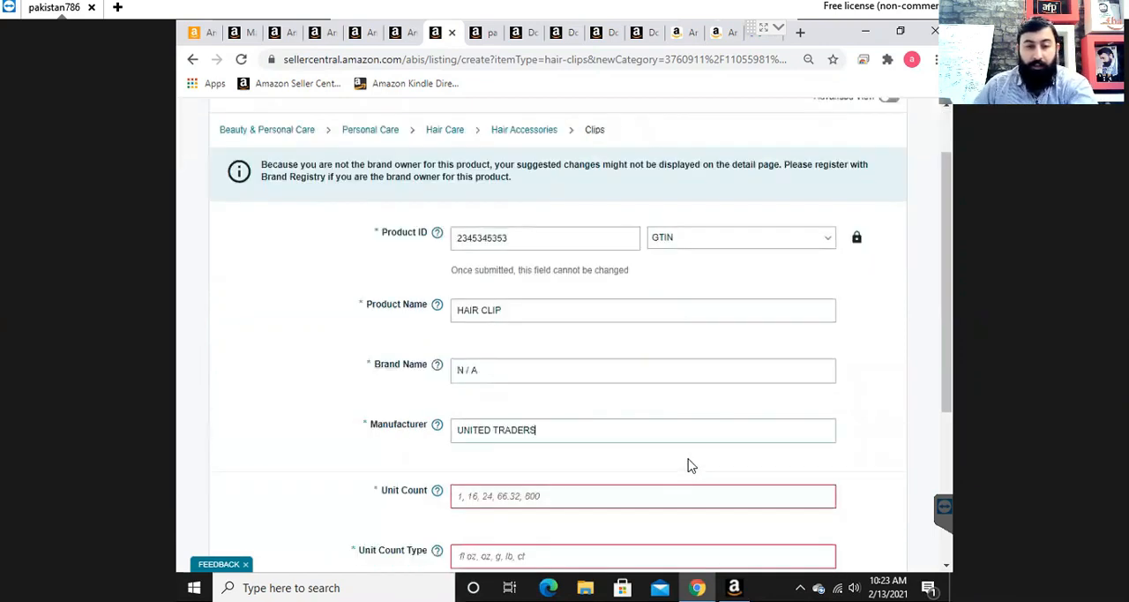
left_click(645, 499)
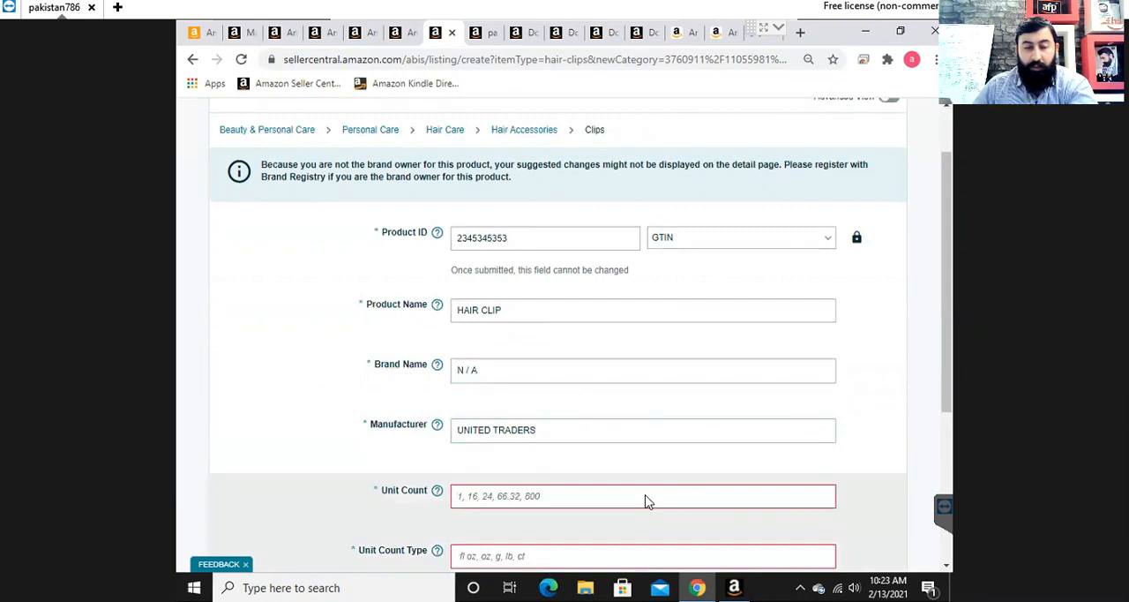
scroll(849, 446, "down", 2)
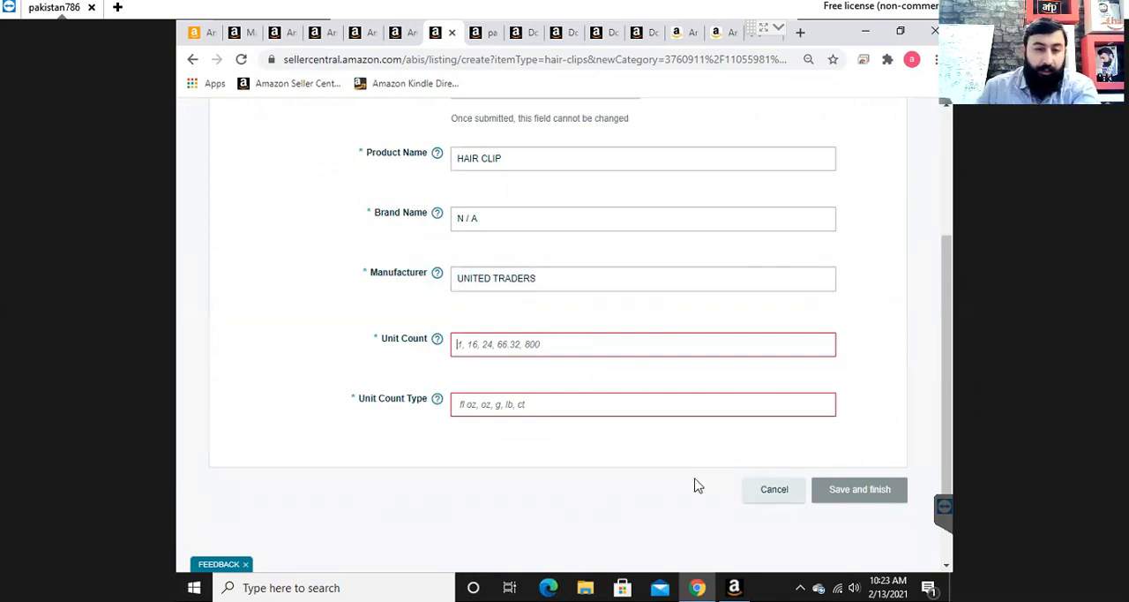
mouse_move(437, 341)
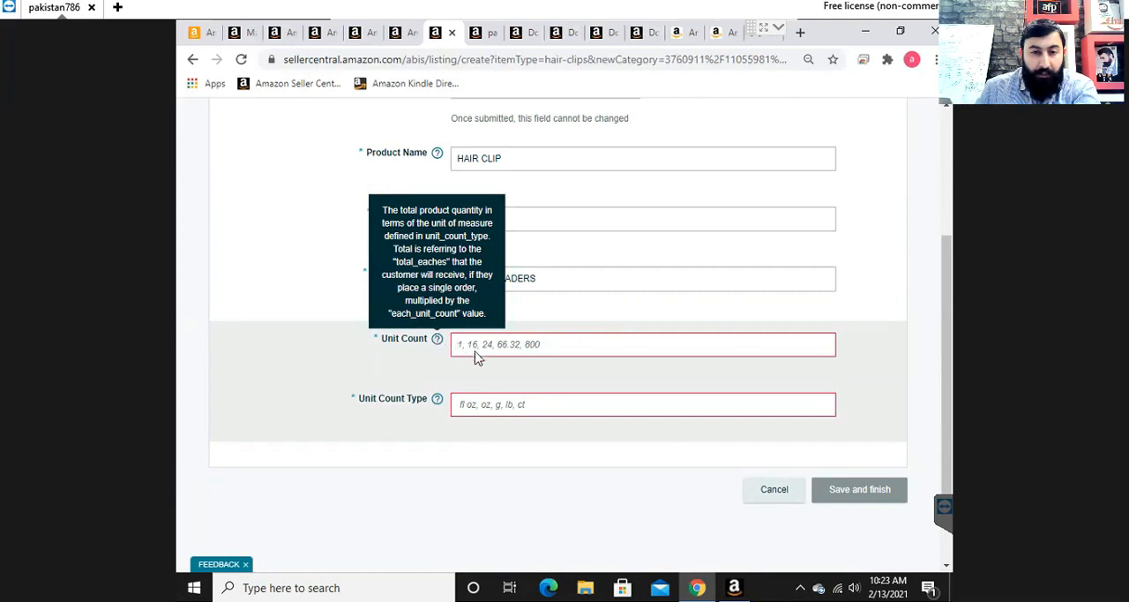
type("100")
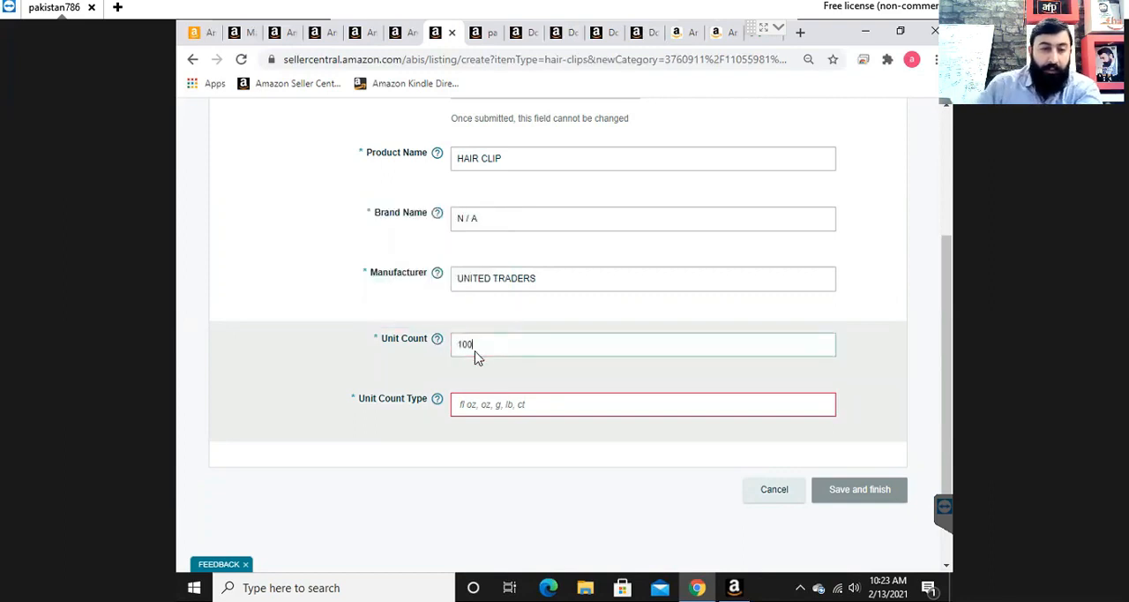
left_click(508, 409)
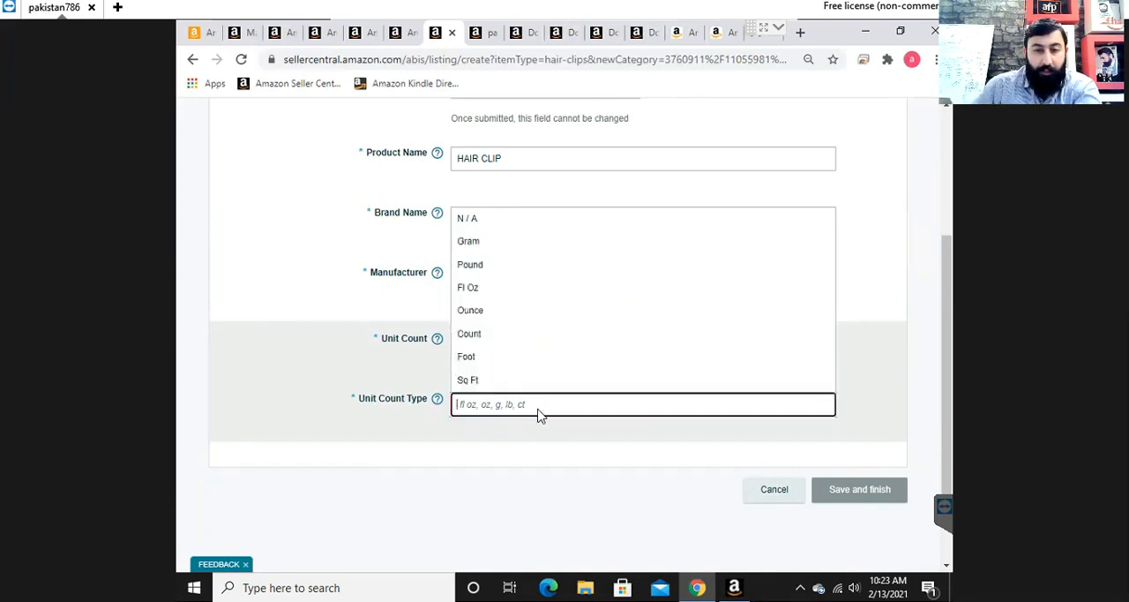
left_click(484, 336)
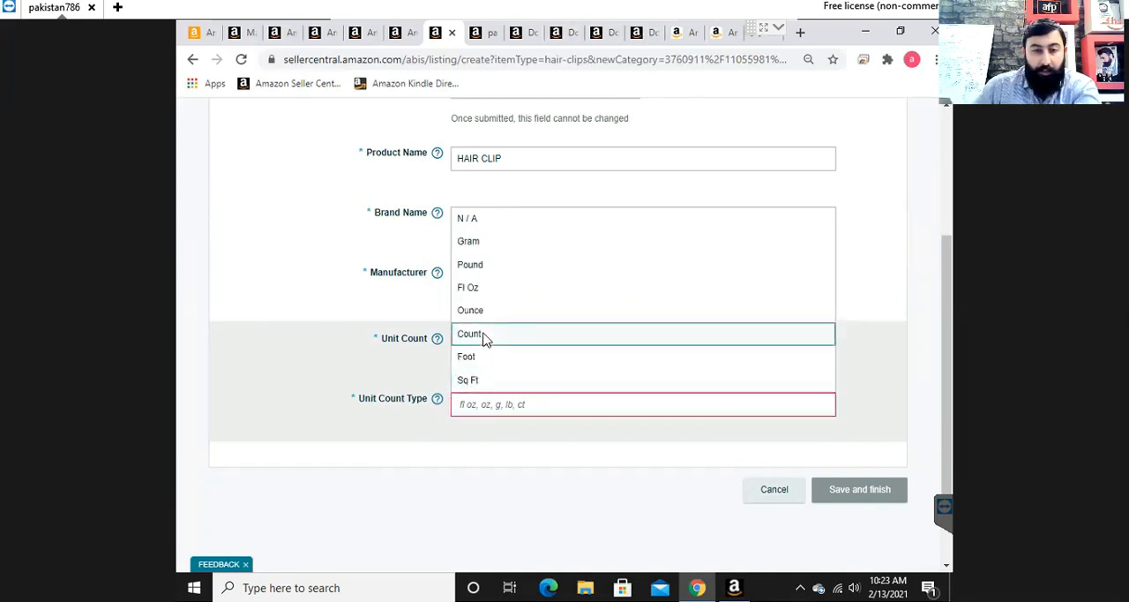
- Open the Offer section of the hair clip listing
scroll(577, 428, "up", 3)
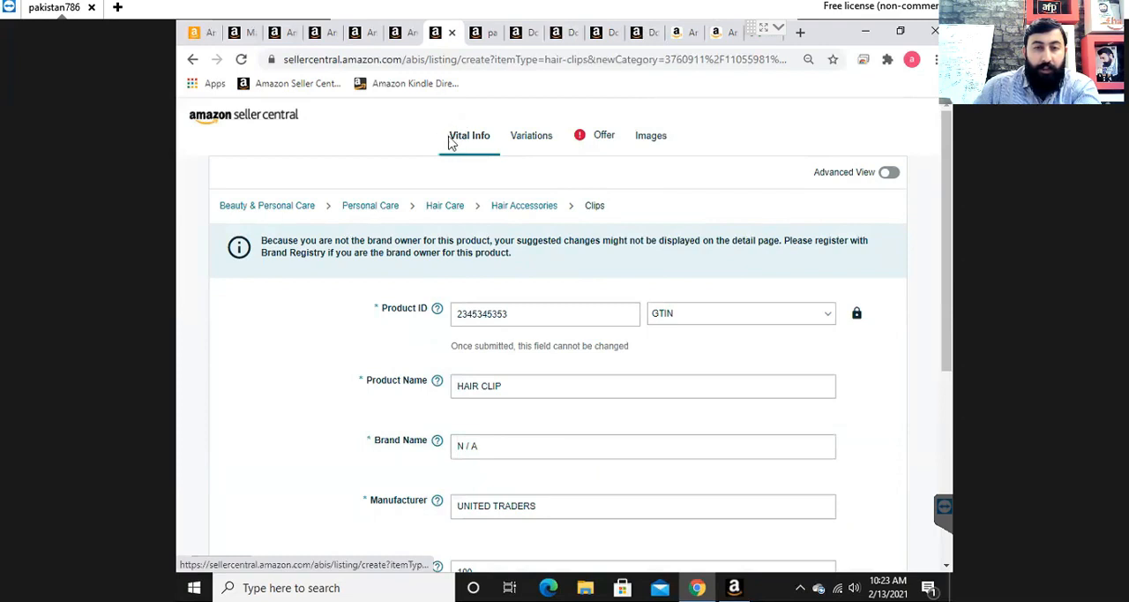
left_click(601, 137)
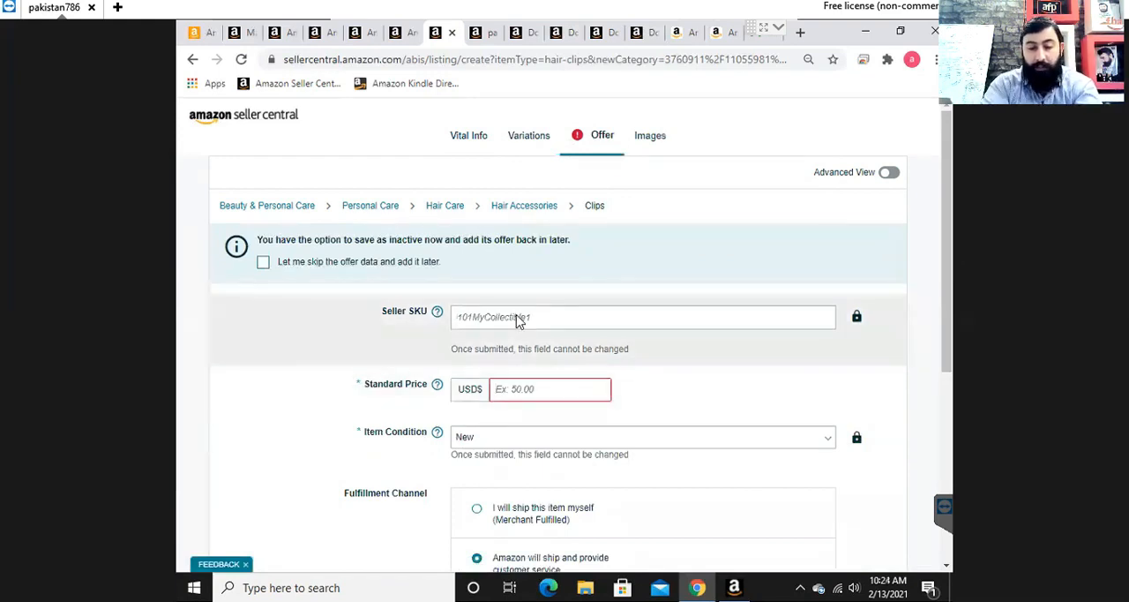
type("HAIR CL")
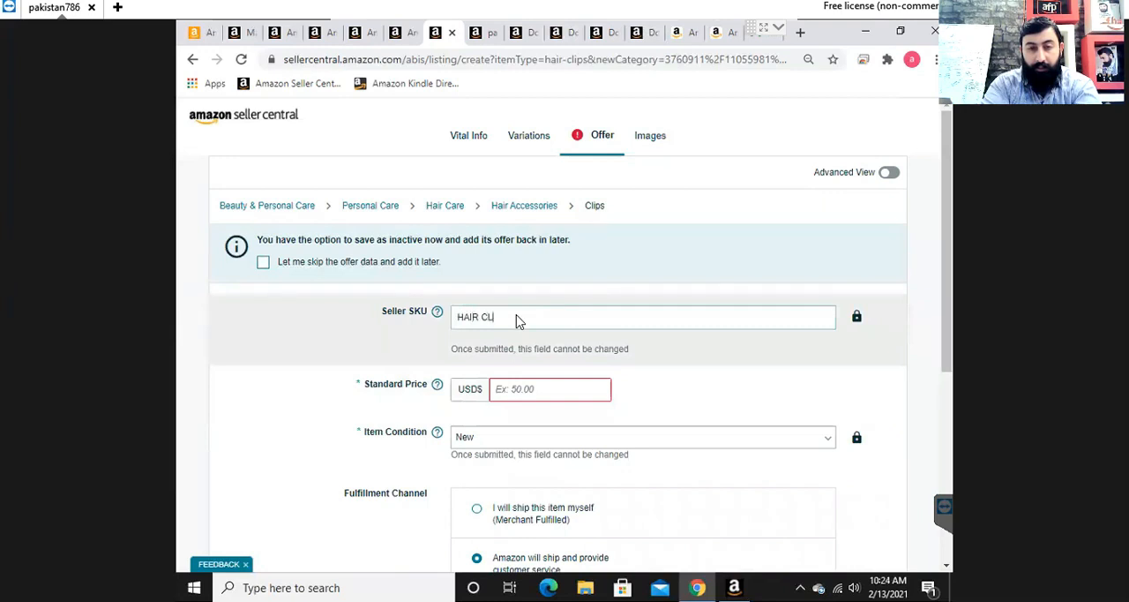
key("BackSpace")
key("BackSpace")
key("BackSpace")
key("BackSpace")
key("BackSpace")
key("BackSpace")
key("BackSpace")
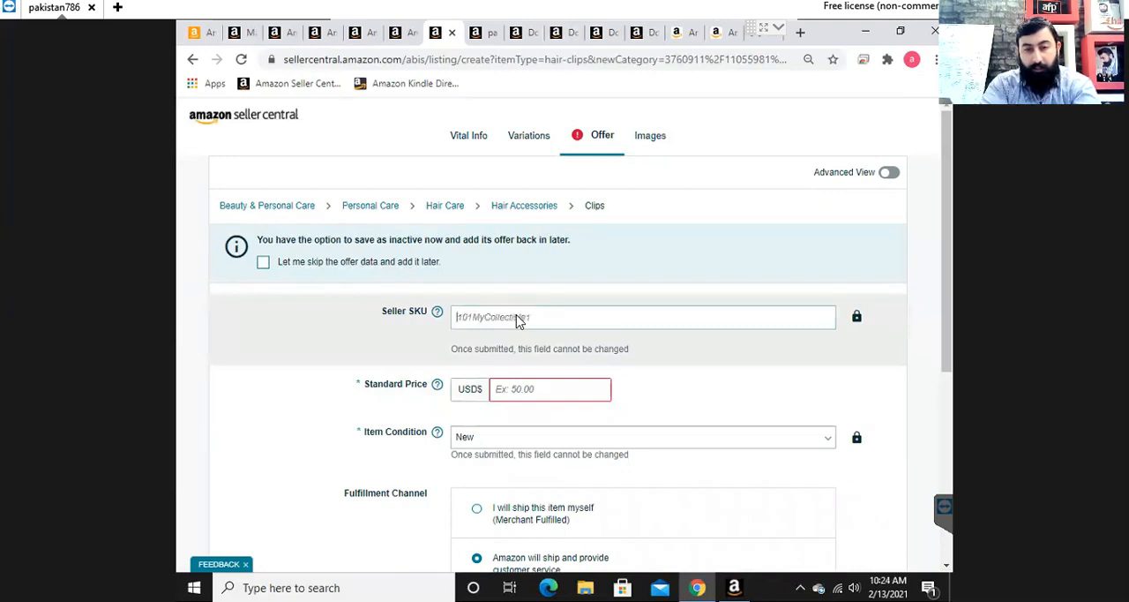
- Enter hair-clip as the seller SKU and set the standard price to 30 USD
type("hair-clip")
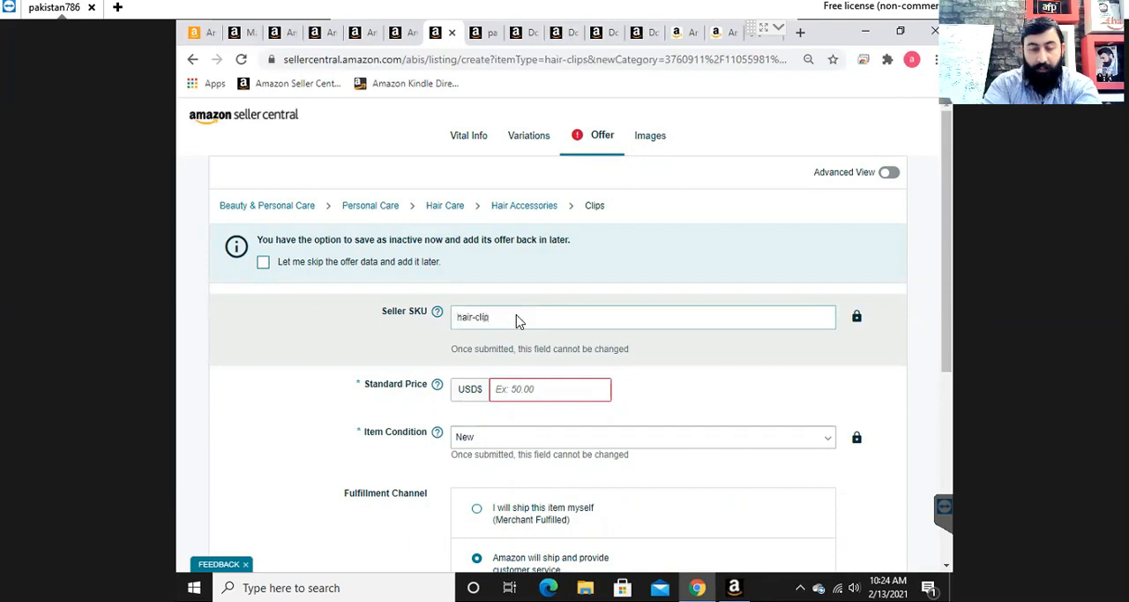
left_click(526, 391)
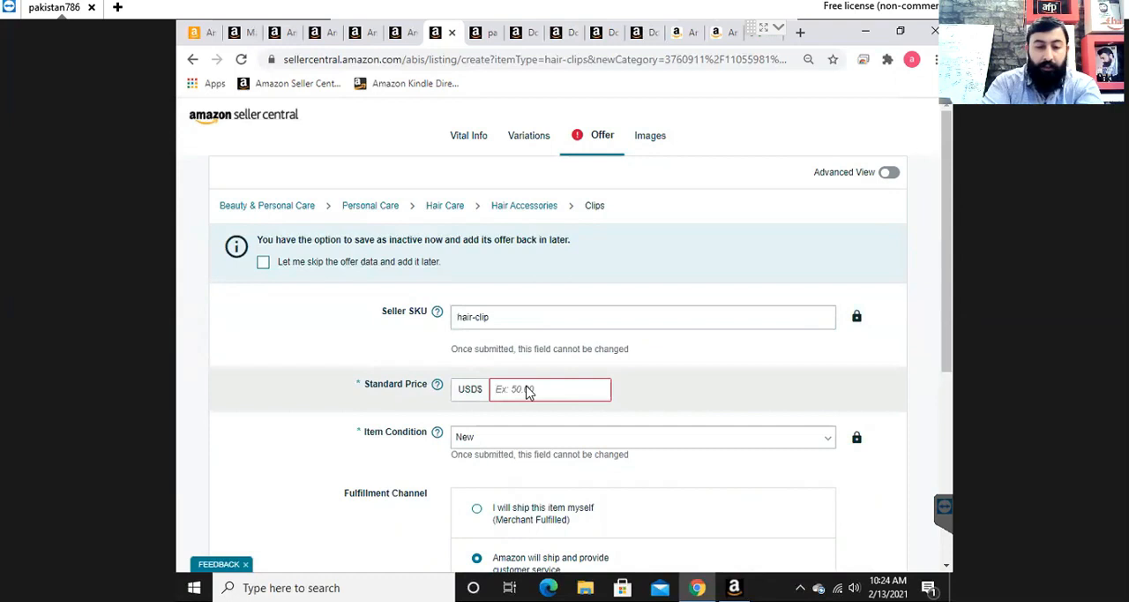
type("30")
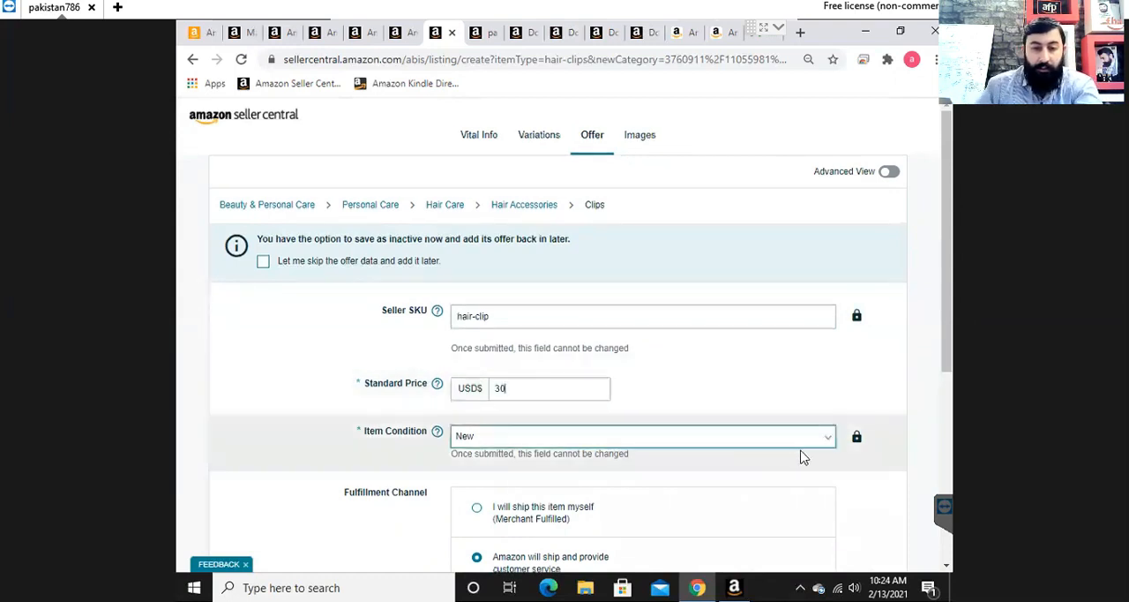
- Keep Fulfilled by Amazon as the fulfillment channel and try to save and finish the listing
scroll(802, 455, "down", 2)
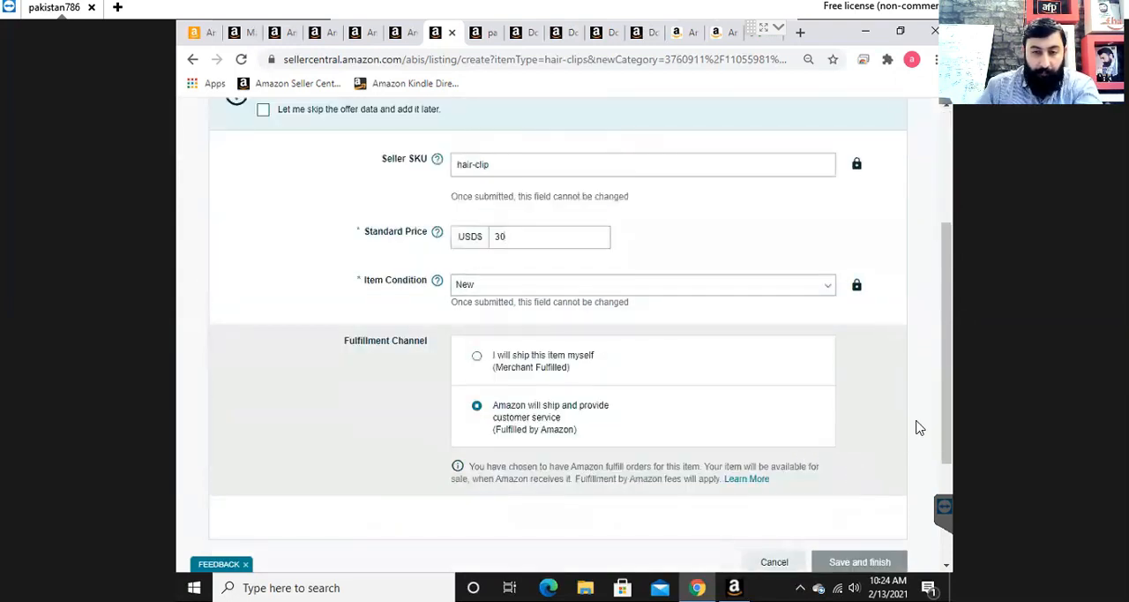
double_click(474, 411)
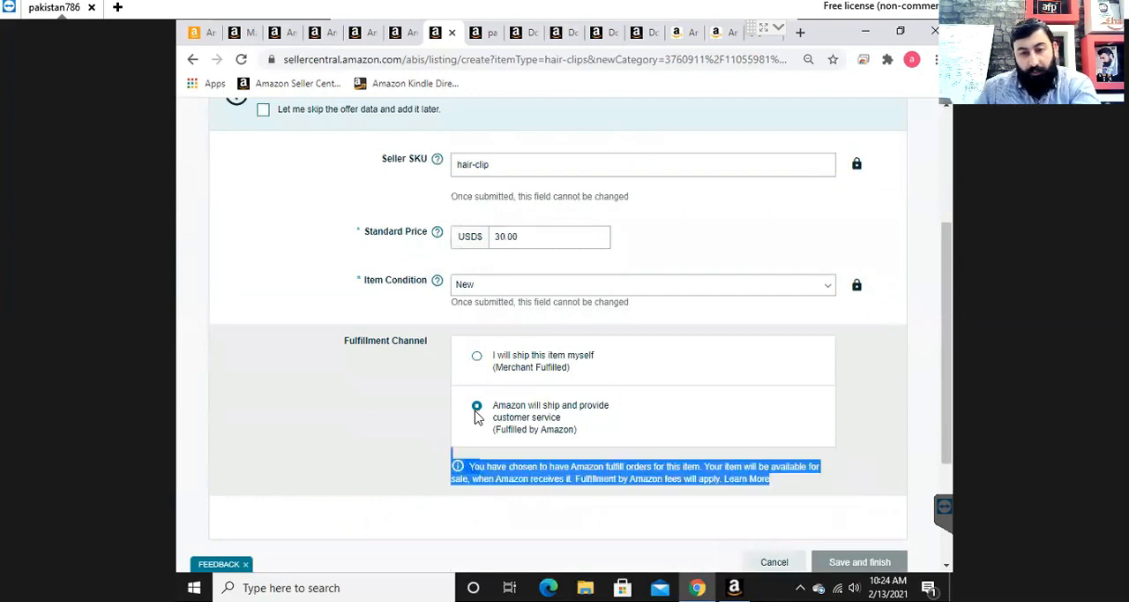
double_click(524, 412)
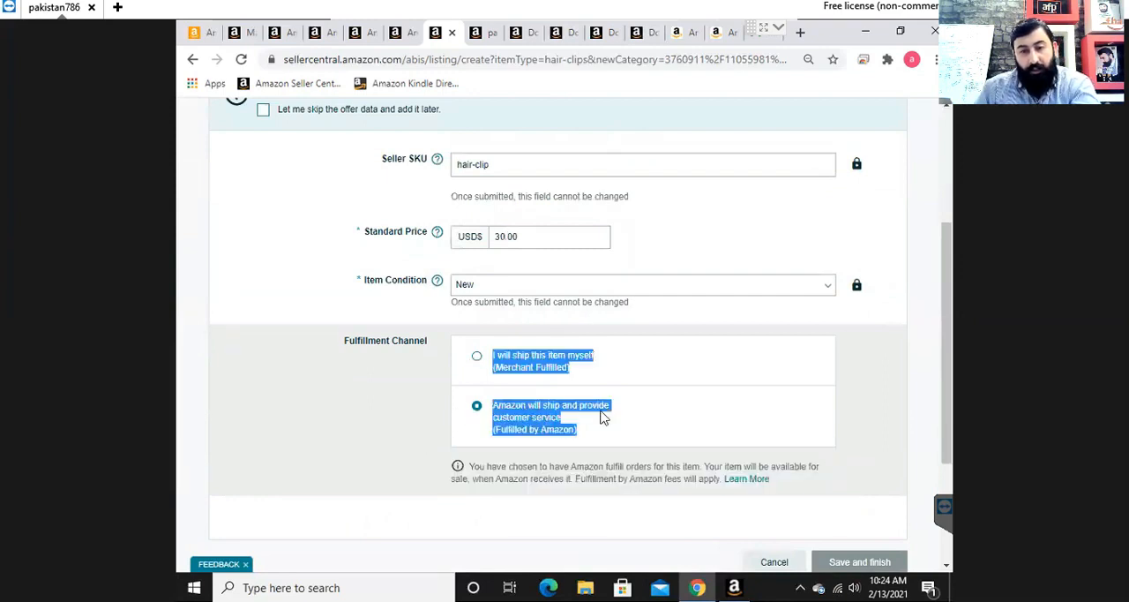
left_click(896, 477)
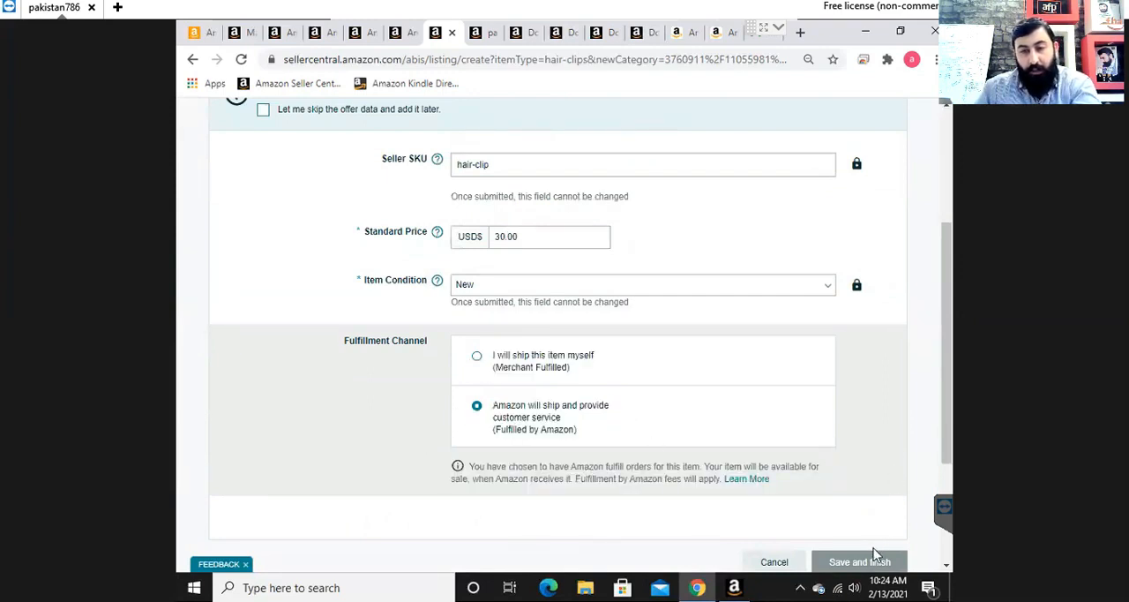
left_click(860, 562)
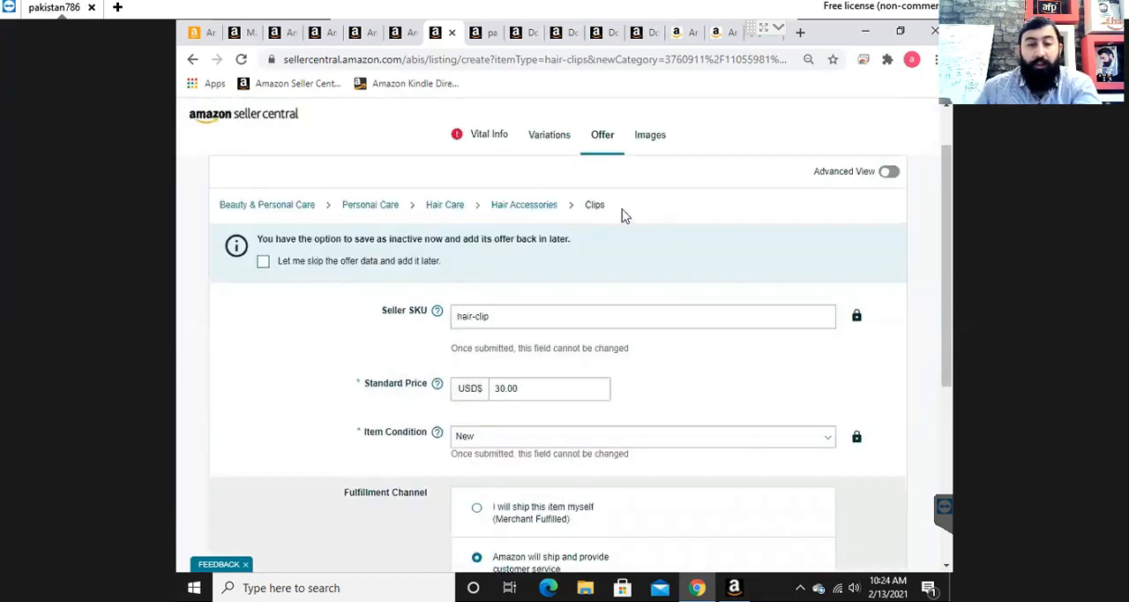
- Return to the Vital Info section and check the product ID field for a submission problem
left_click(479, 139)
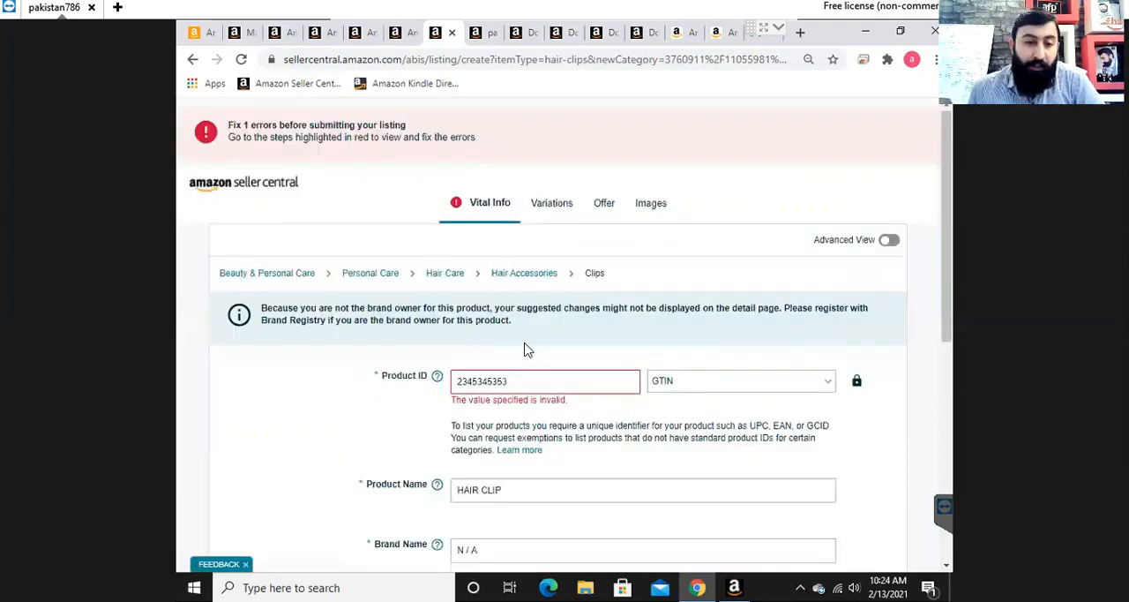
double_click(519, 386)
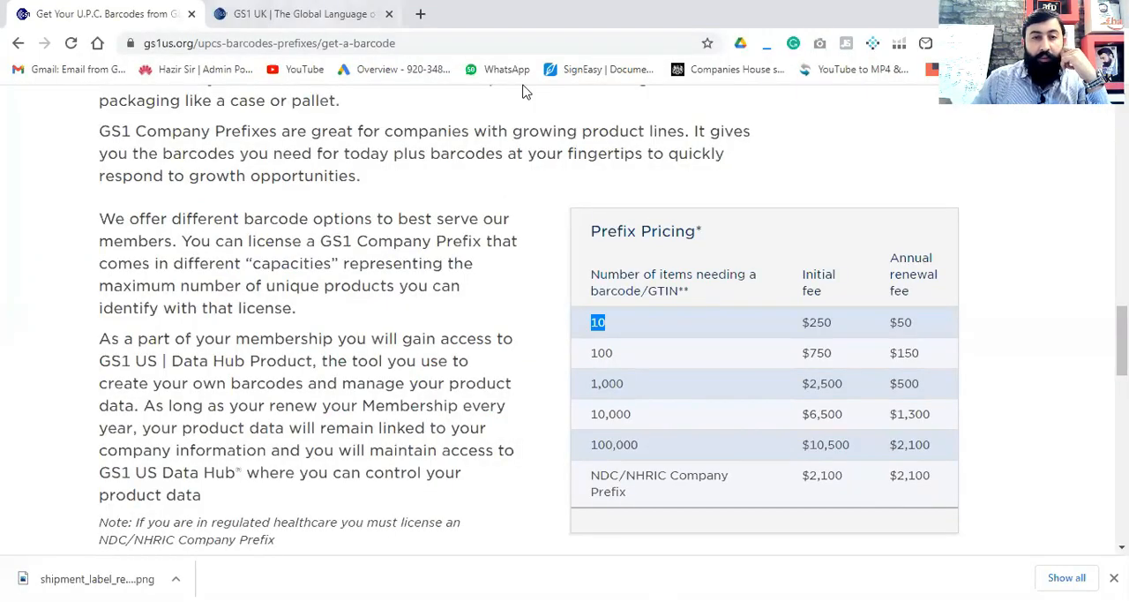
- Switch to the GS1 UK website and open its page on getting a barcode for selling on Amazon
key("ctrl+Tab")
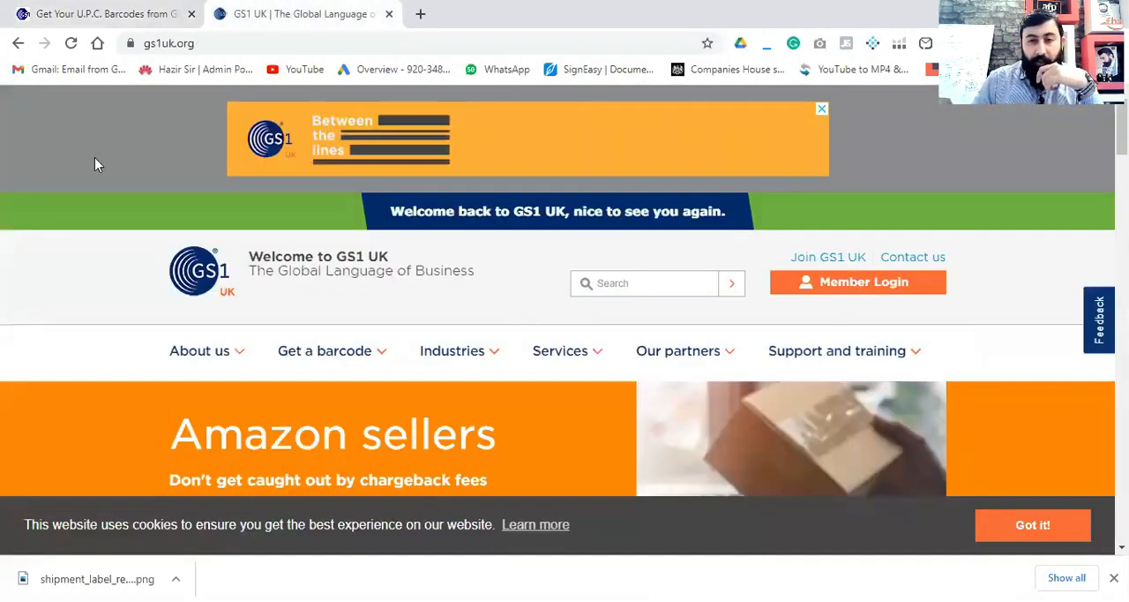
mouse_move(330, 371)
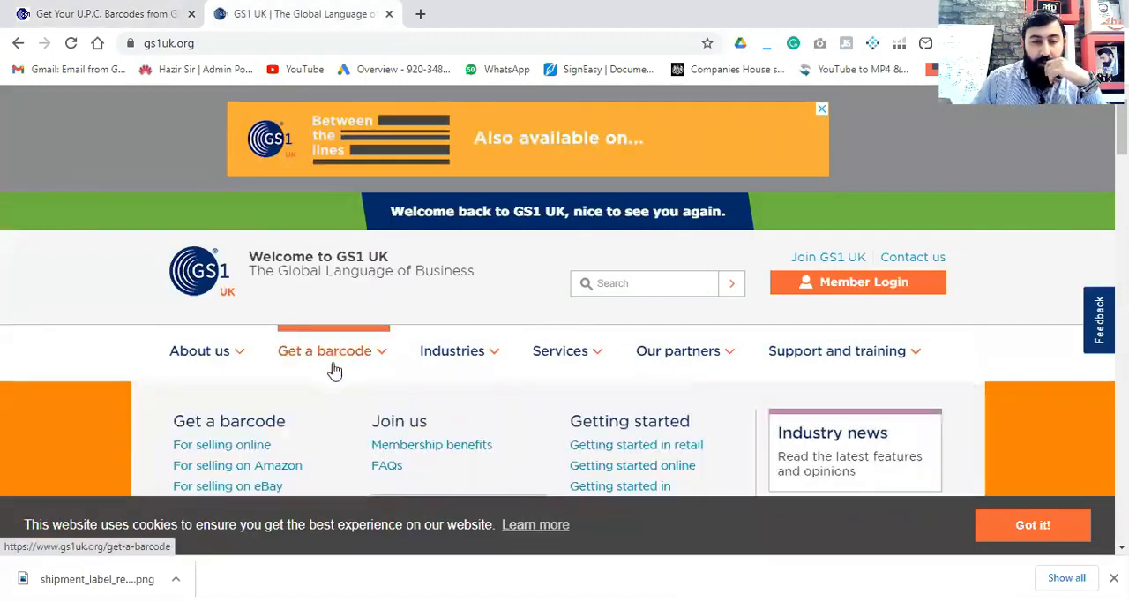
scroll(333, 392, "down", 2)
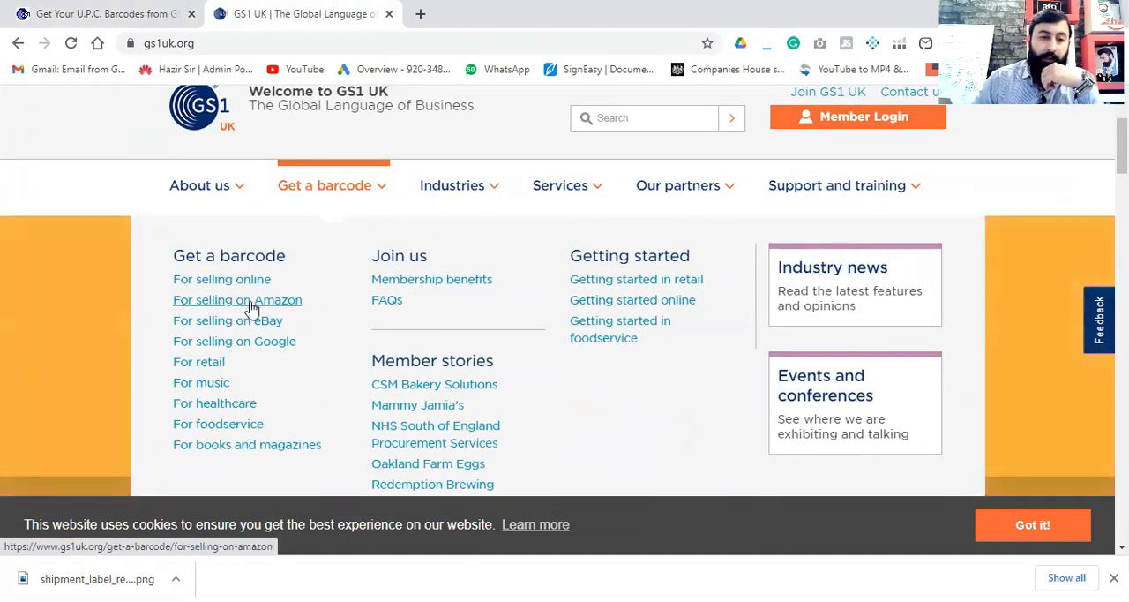
left_click(251, 307)
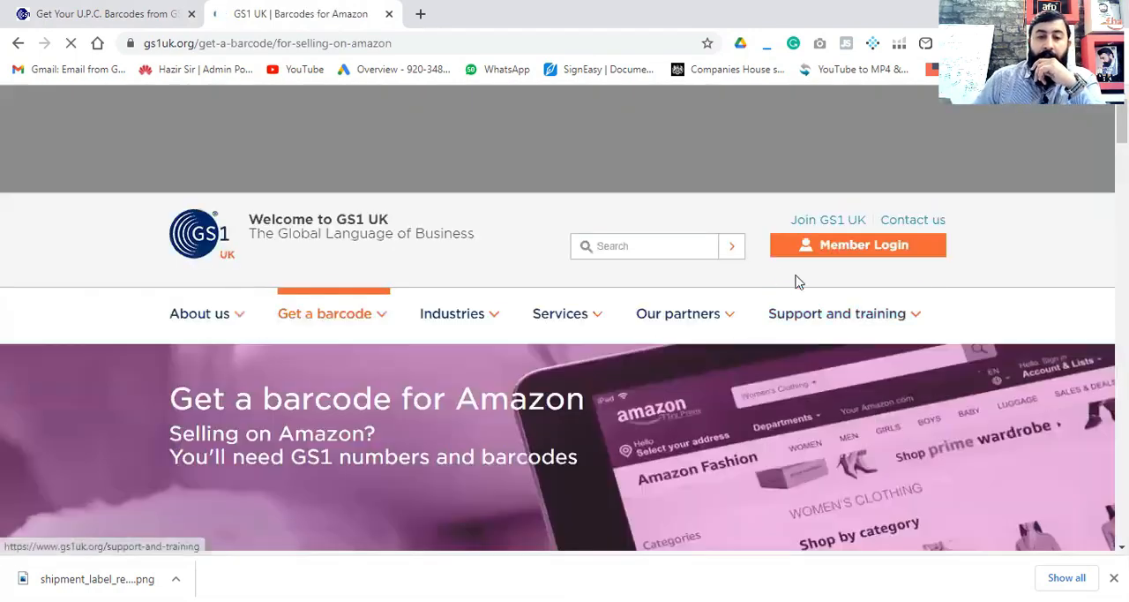
- Examine the standard membership fee table, focusing on the number allocation and barcode images for turnover up to £0.50m
scroll(845, 270, "down", 6)
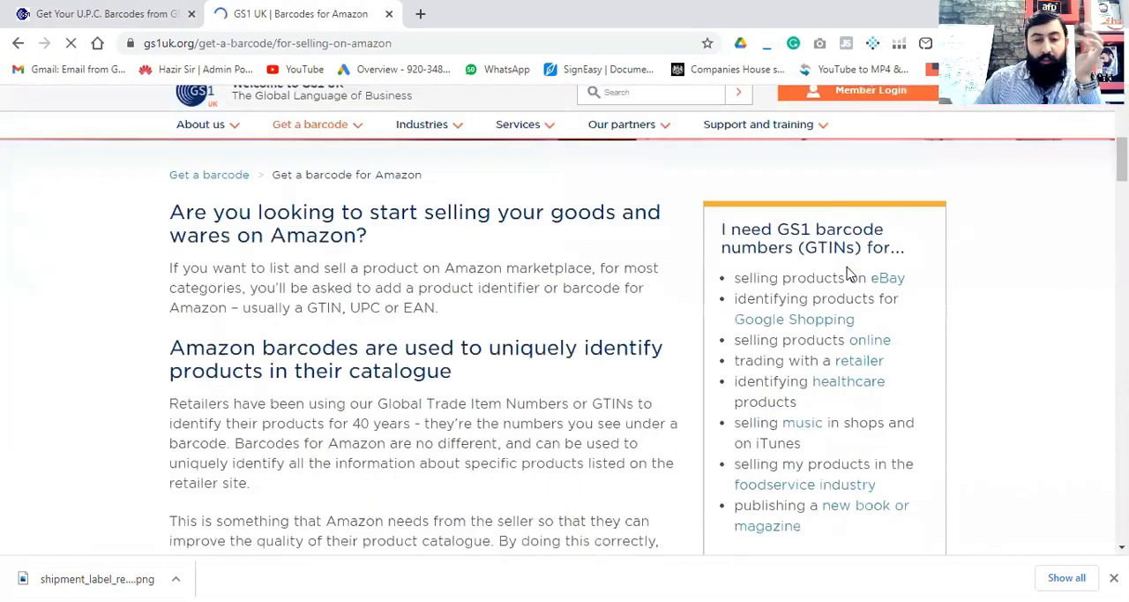
scroll(847, 274, "down", 18)
scroll(840, 275, "down", 12)
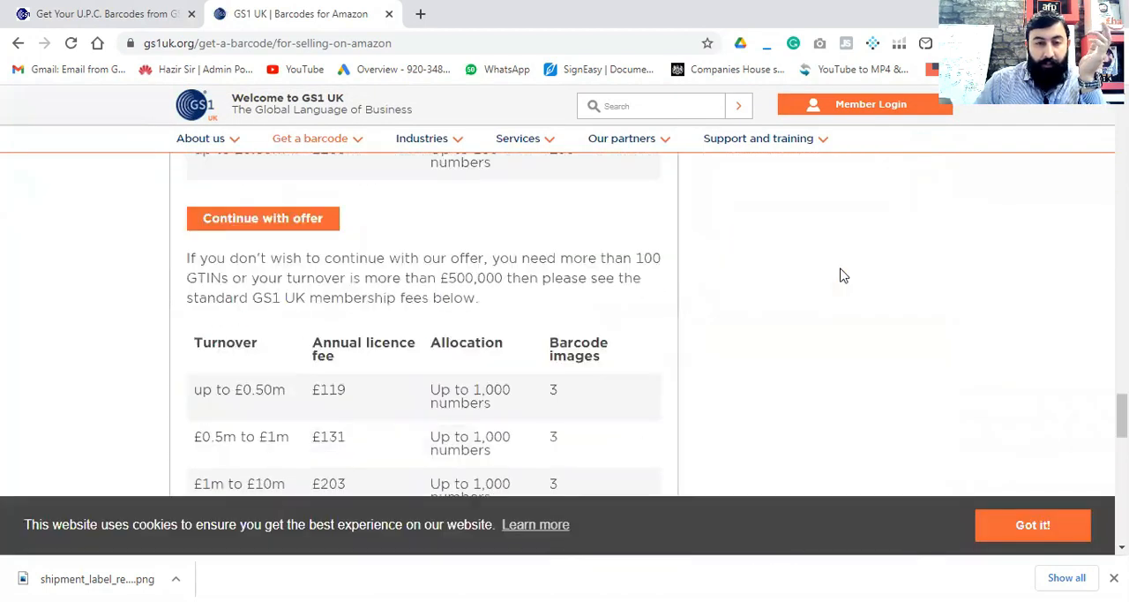
scroll(839, 275, "down", 1)
scroll(345, 353, "down", 1)
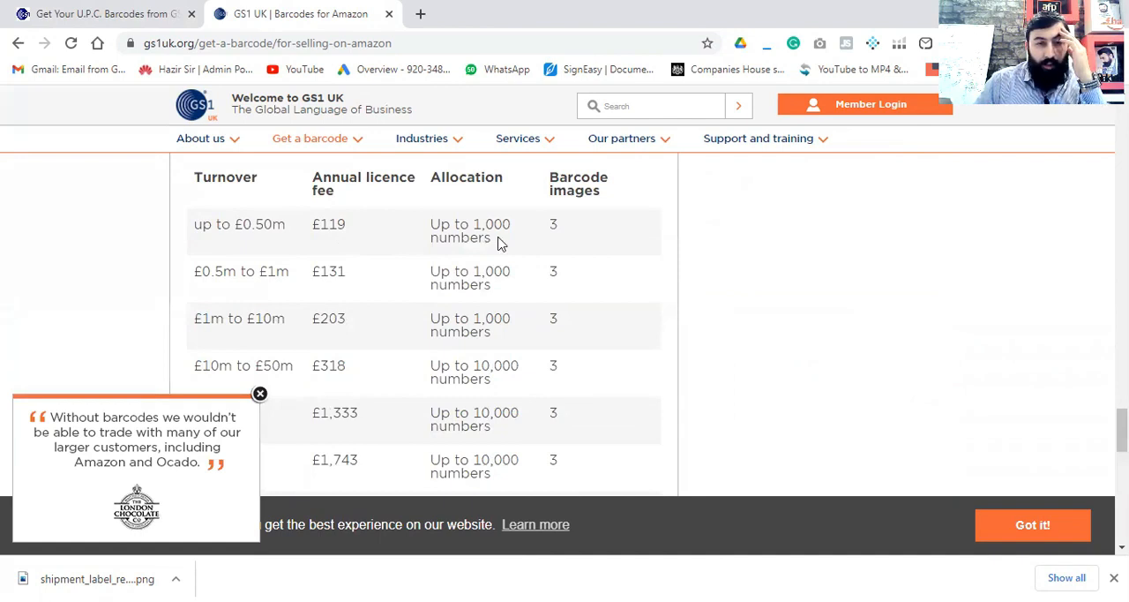
left_click_drag(499, 241, 426, 229)
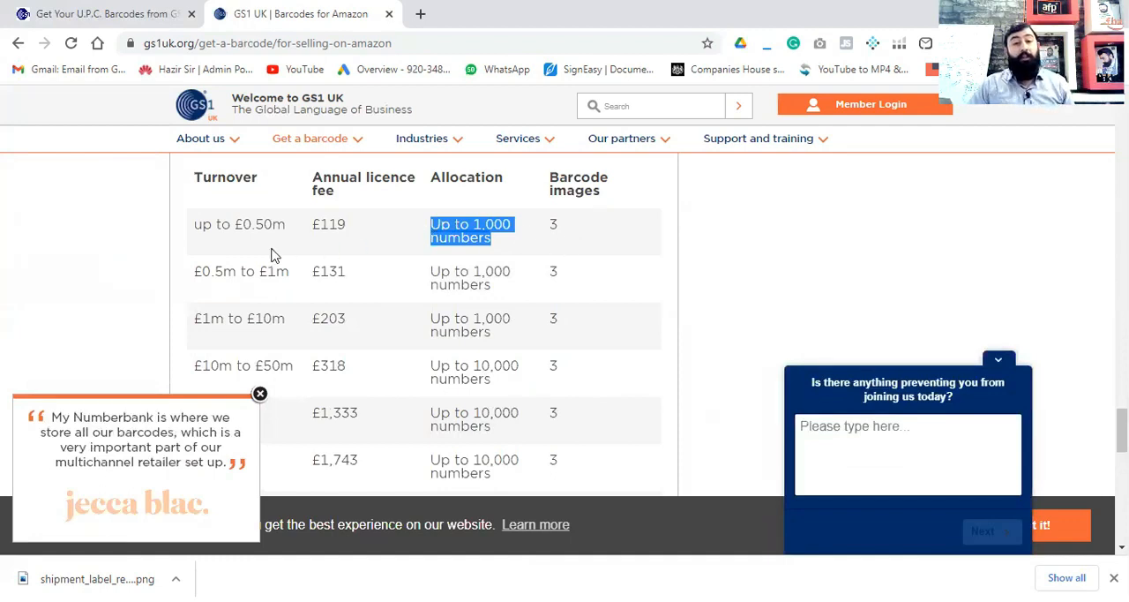
double_click(553, 225)
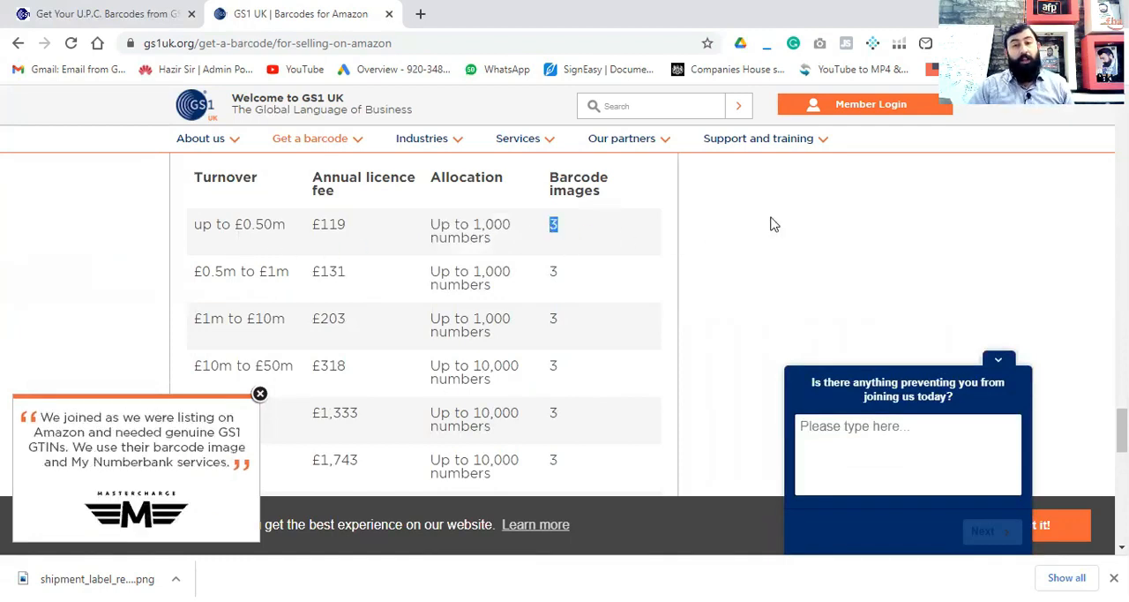